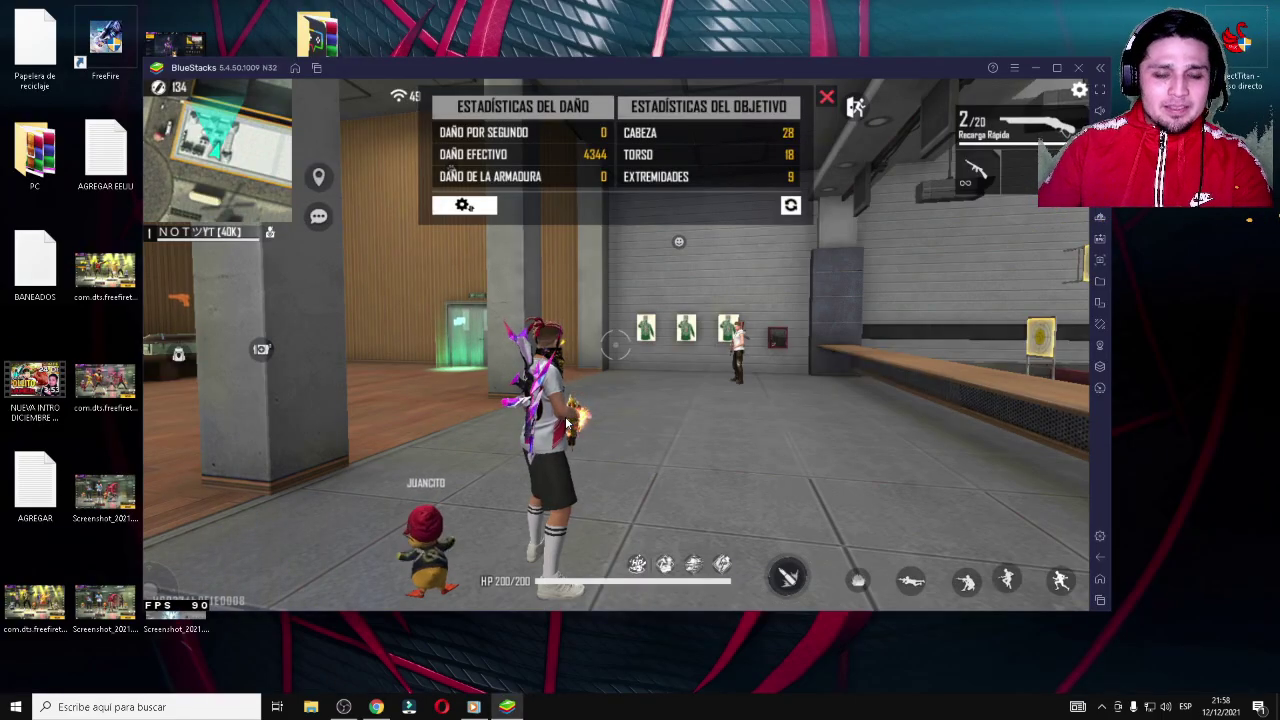
Step: Practise shooting the target dummy in the Free Fire training range with the assault rifle, moving, jumping and reloading between shots
key("F1")
key("w")
key("3")
key("1")
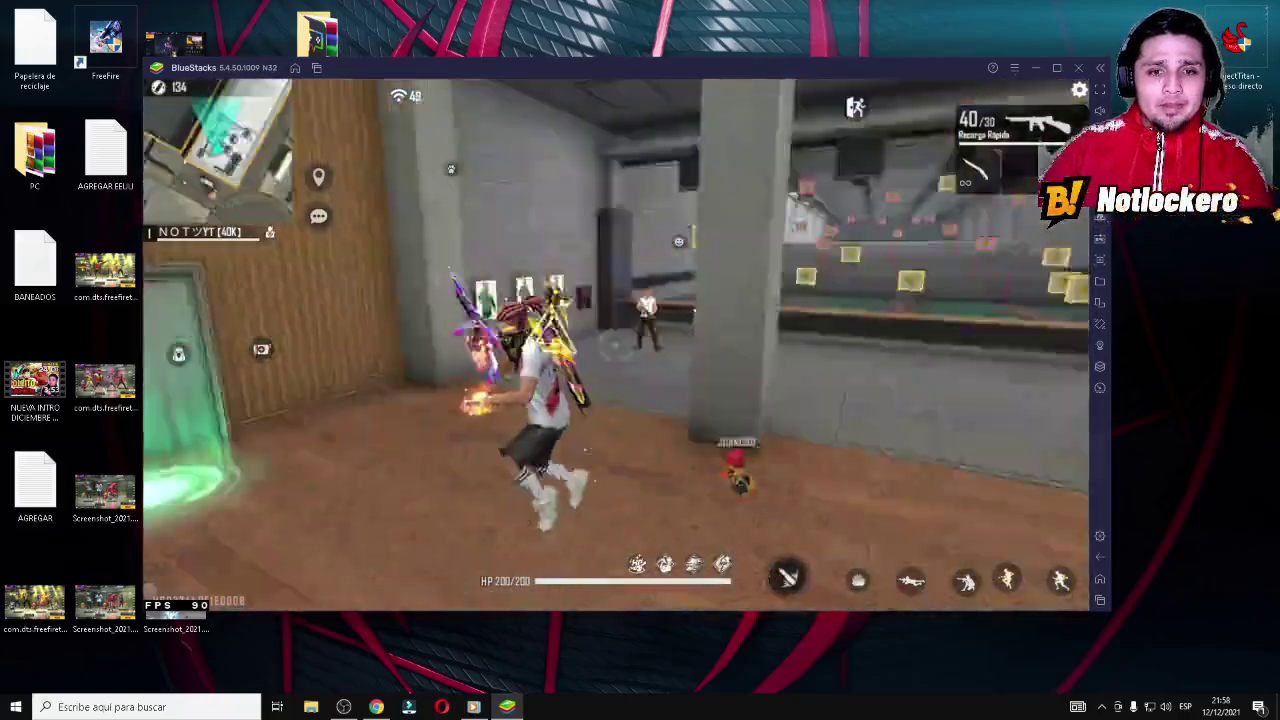
left_click(616, 345)
key("w")
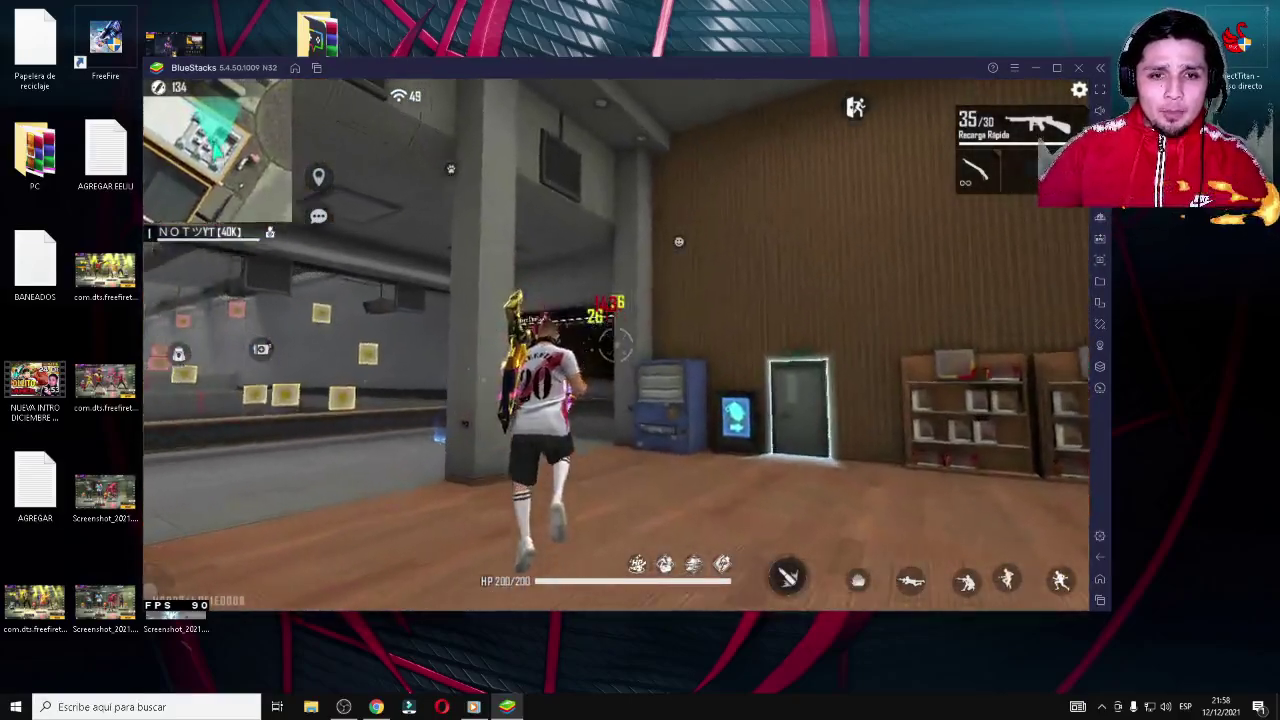
key("r")
key("space")
left_click(616, 345)
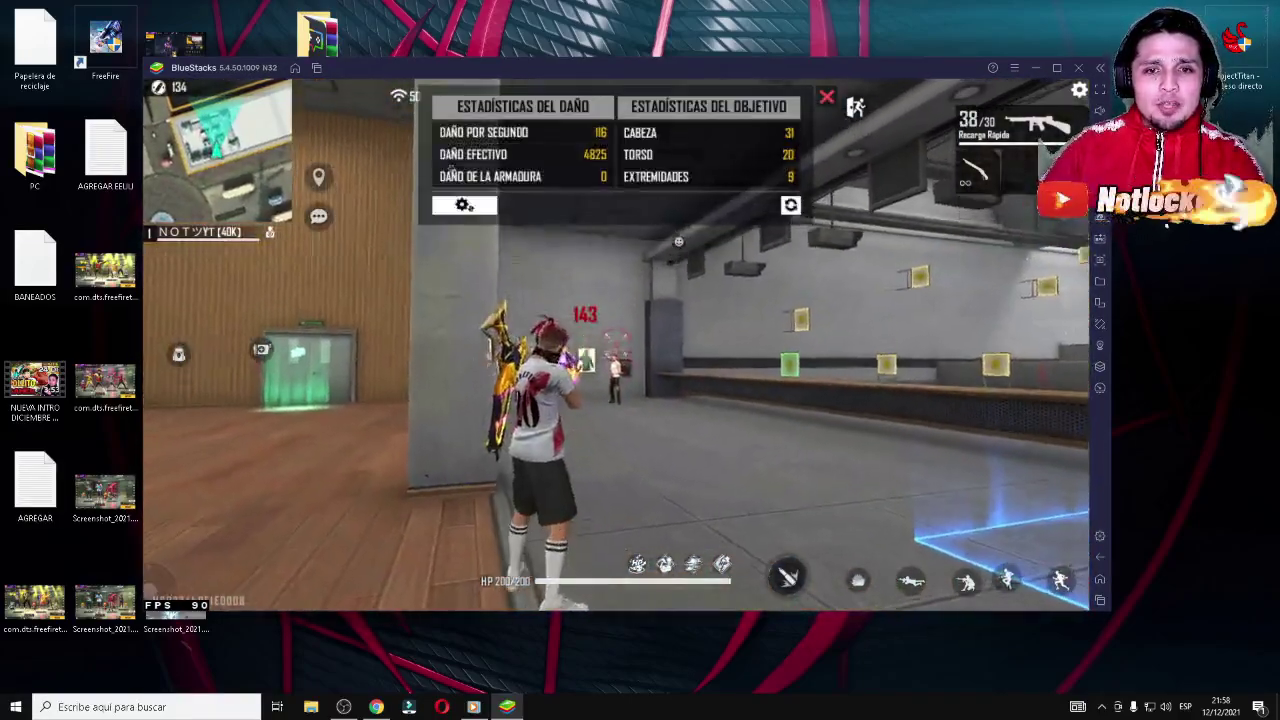
left_click(616, 345)
key("w")
key("r")
Step: Switch to the shotgun in the training range, fire it while moving around the targets and reload it
key("2")
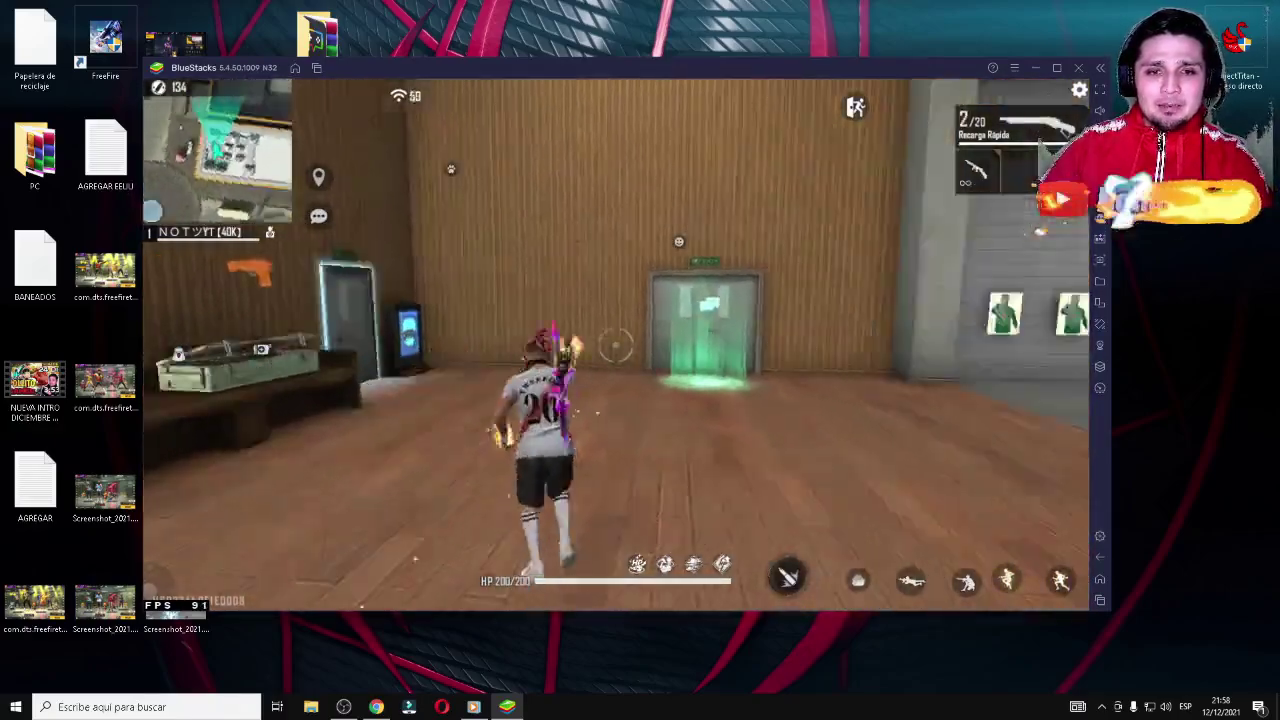
key("space")
left_click(616, 345)
key("w")
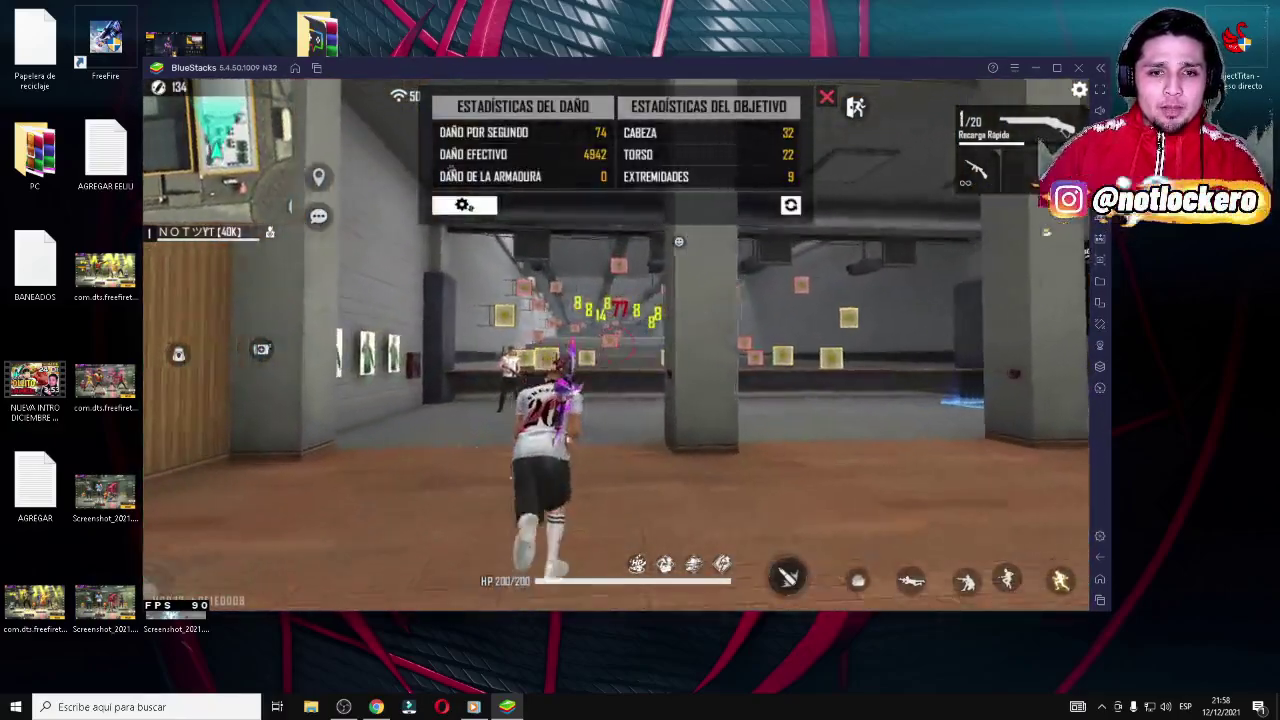
key("r")
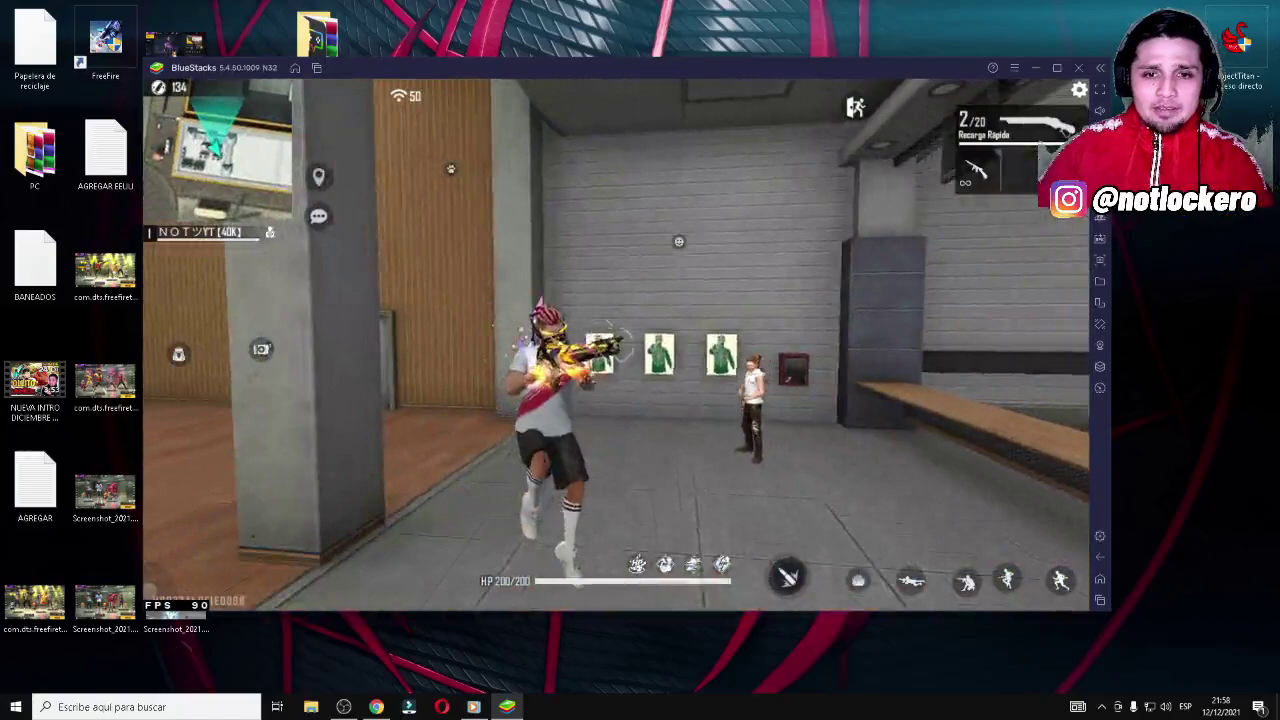
left_click(616, 345)
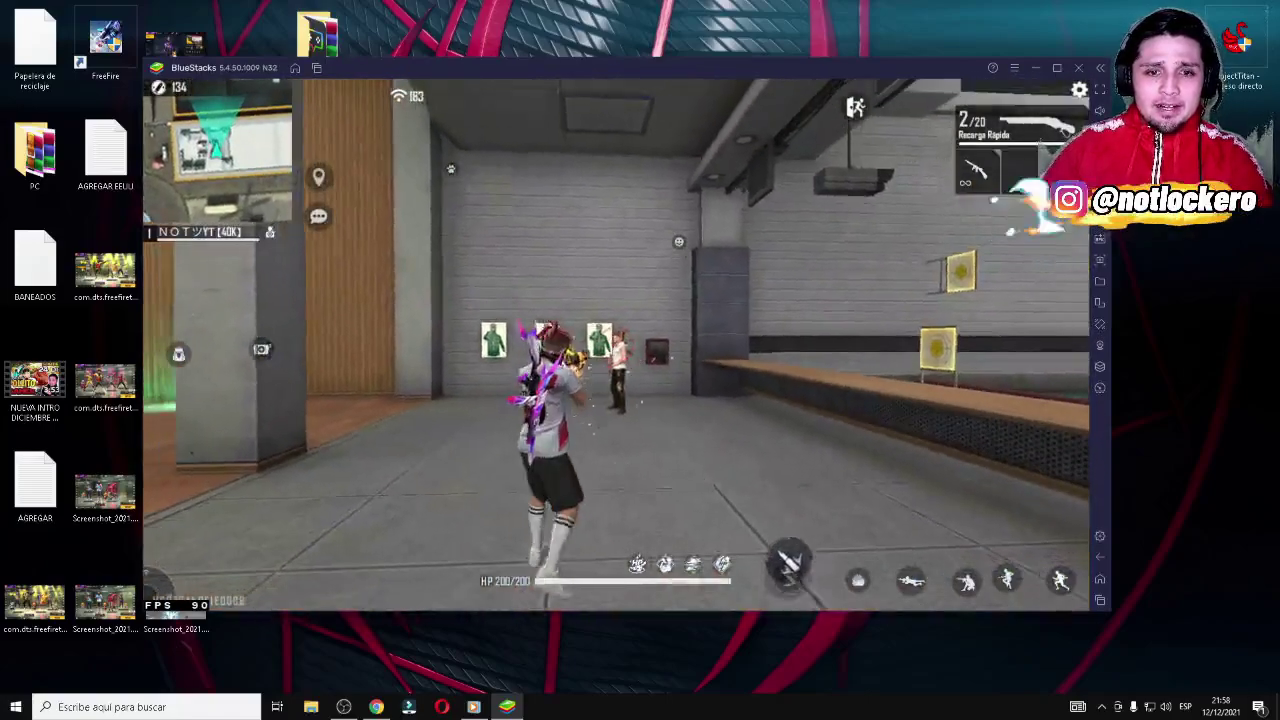
left_click(678, 241)
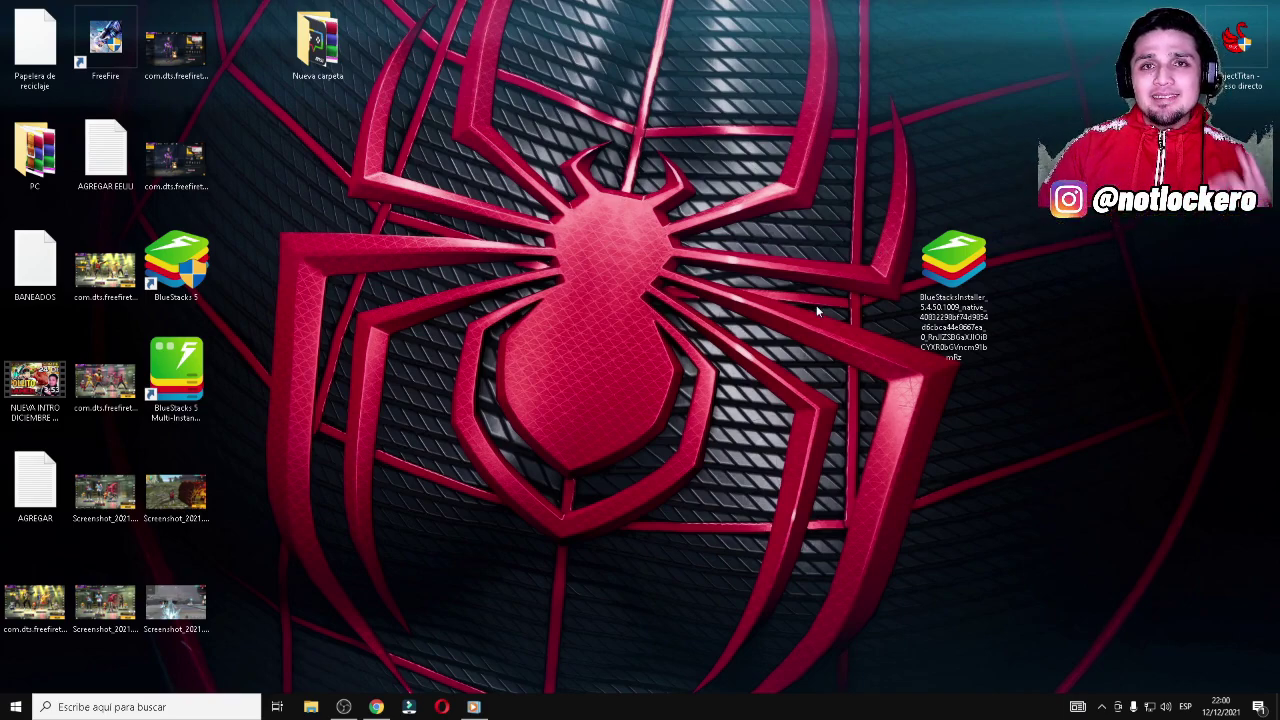
Step: Run the BlueStacks installer from the desktop and close the installer window without starting the emulator
left_click(953, 290)
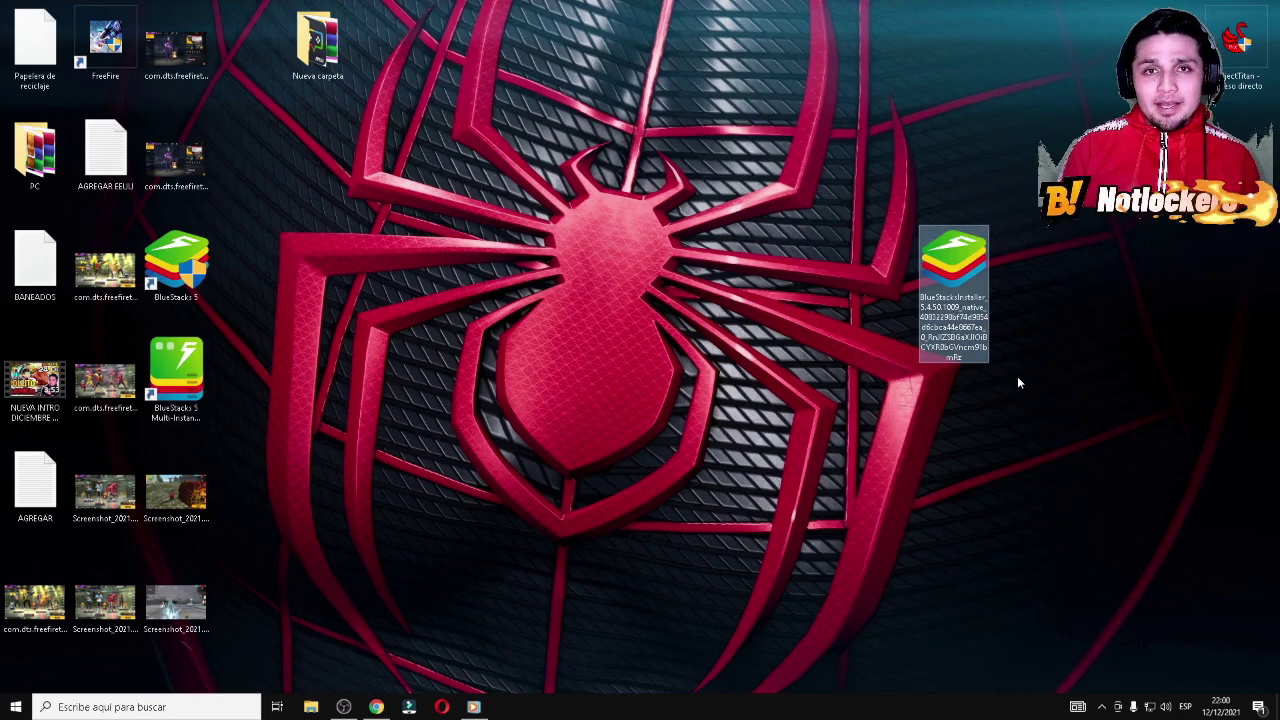
left_click_drag(955, 275, 918, 278)
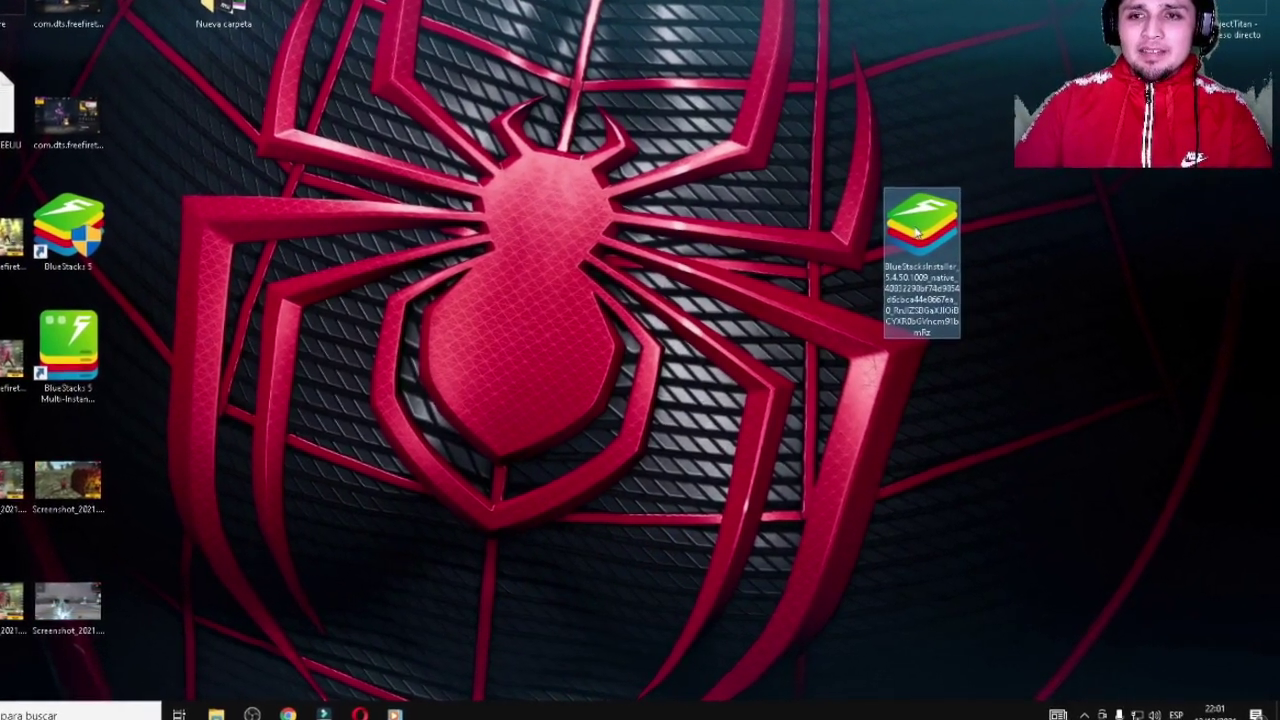
right_click(945, 238)
left_click(960, 245)
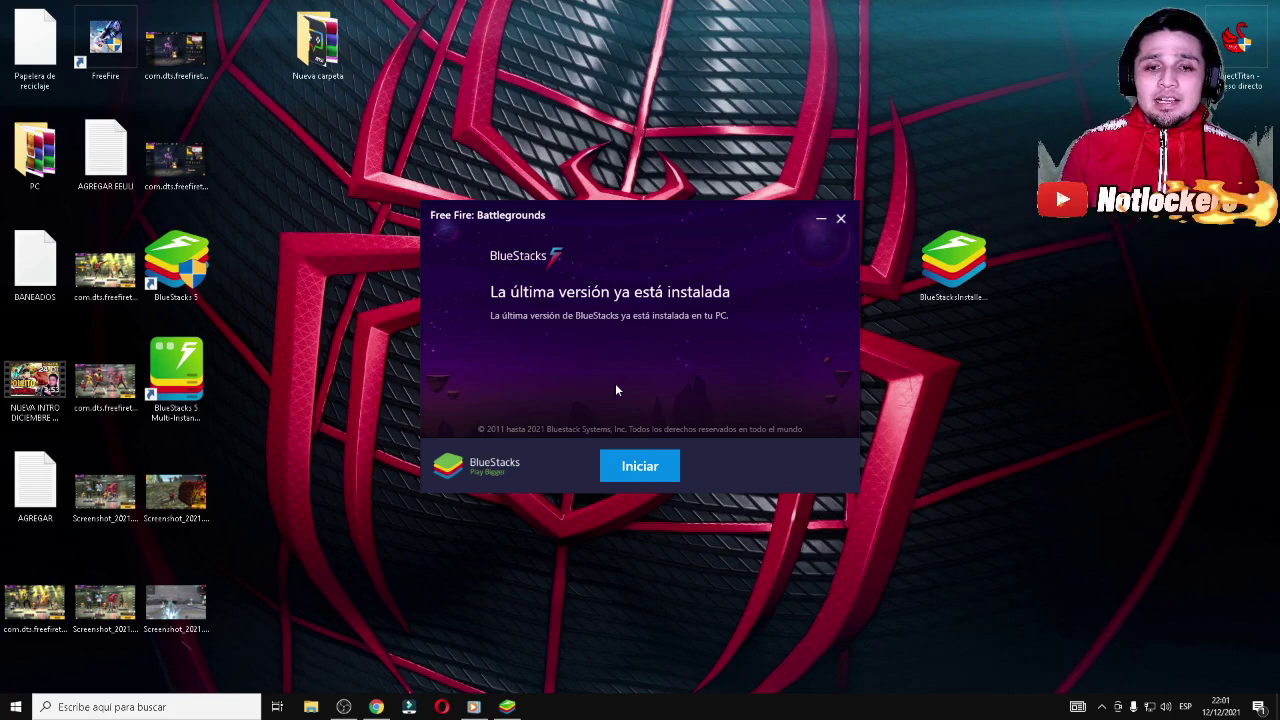
left_click(840, 219)
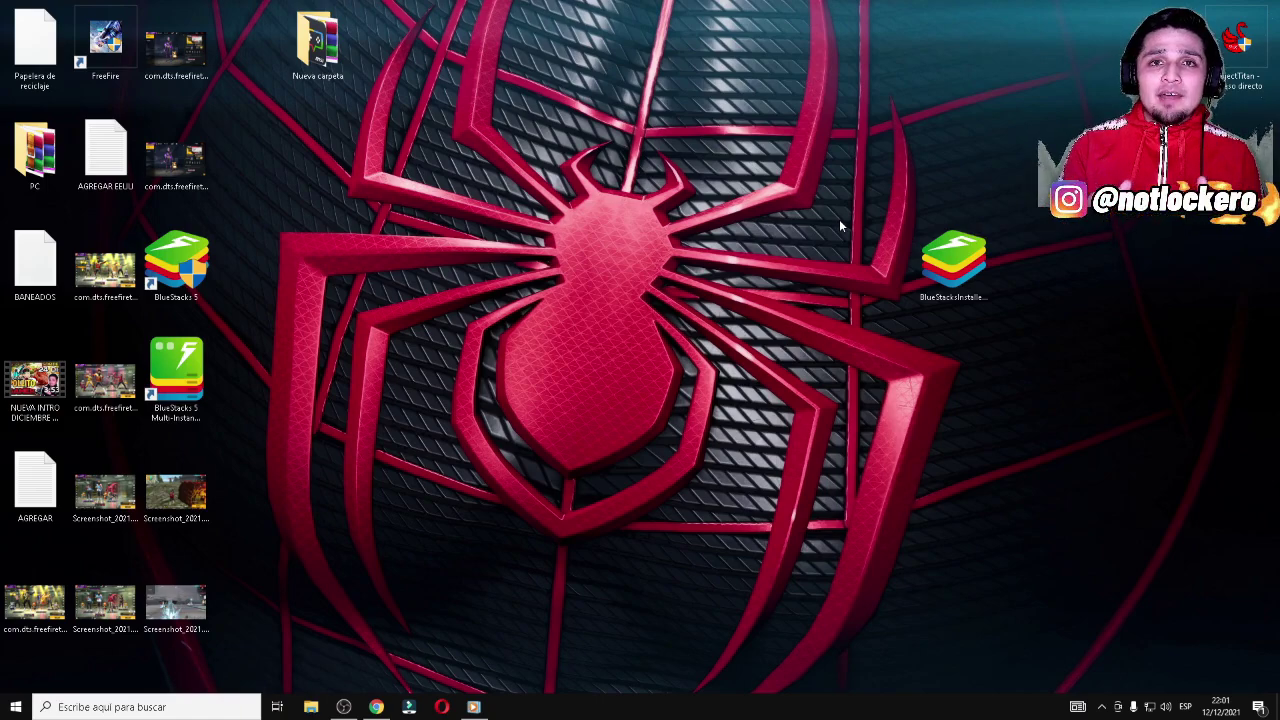
Step: Move the BlueStacks 5 shortcut near the installer and check its run-as-administrator compatibility option, accepting the properties
left_click_drag(176, 262, 885, 150)
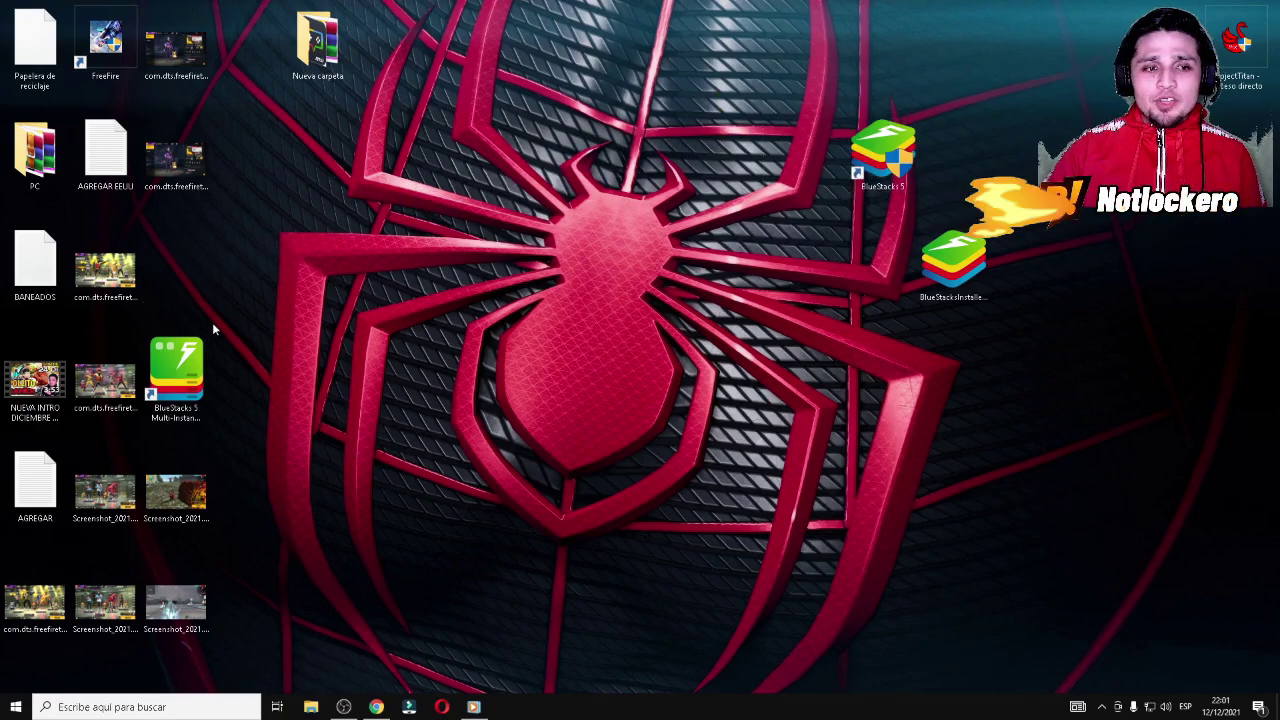
left_click(178, 372)
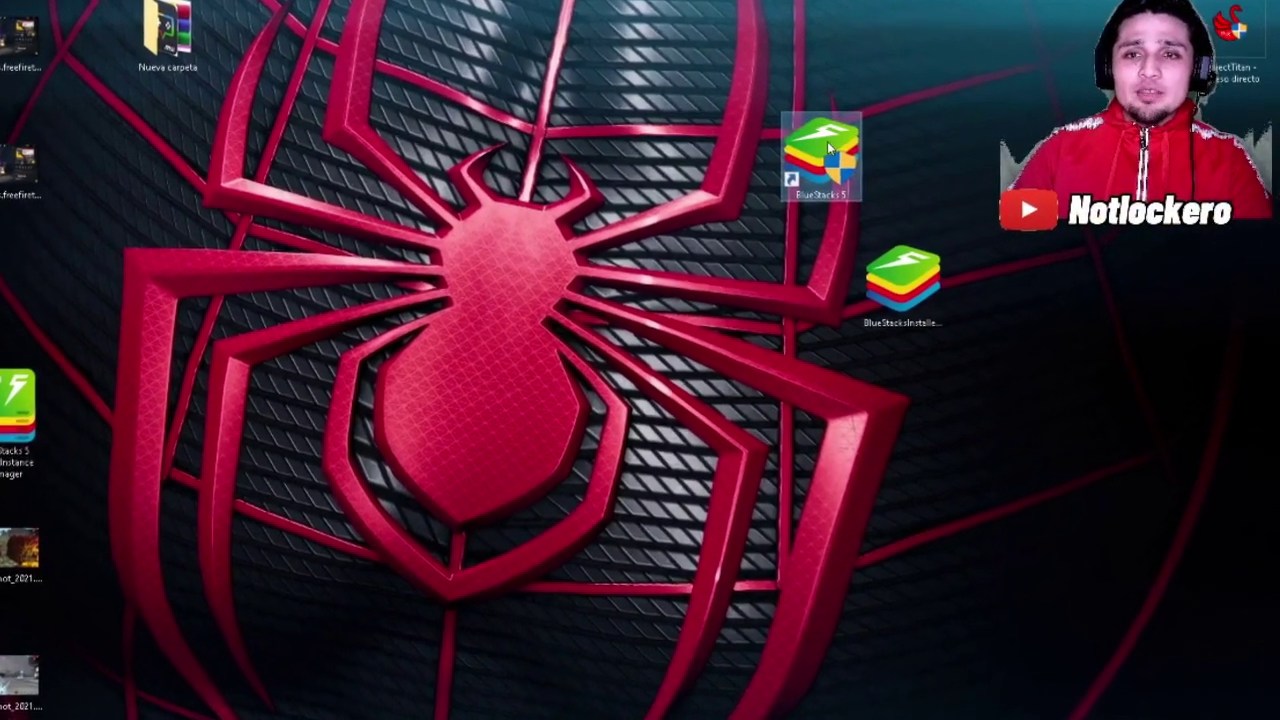
right_click(828, 148)
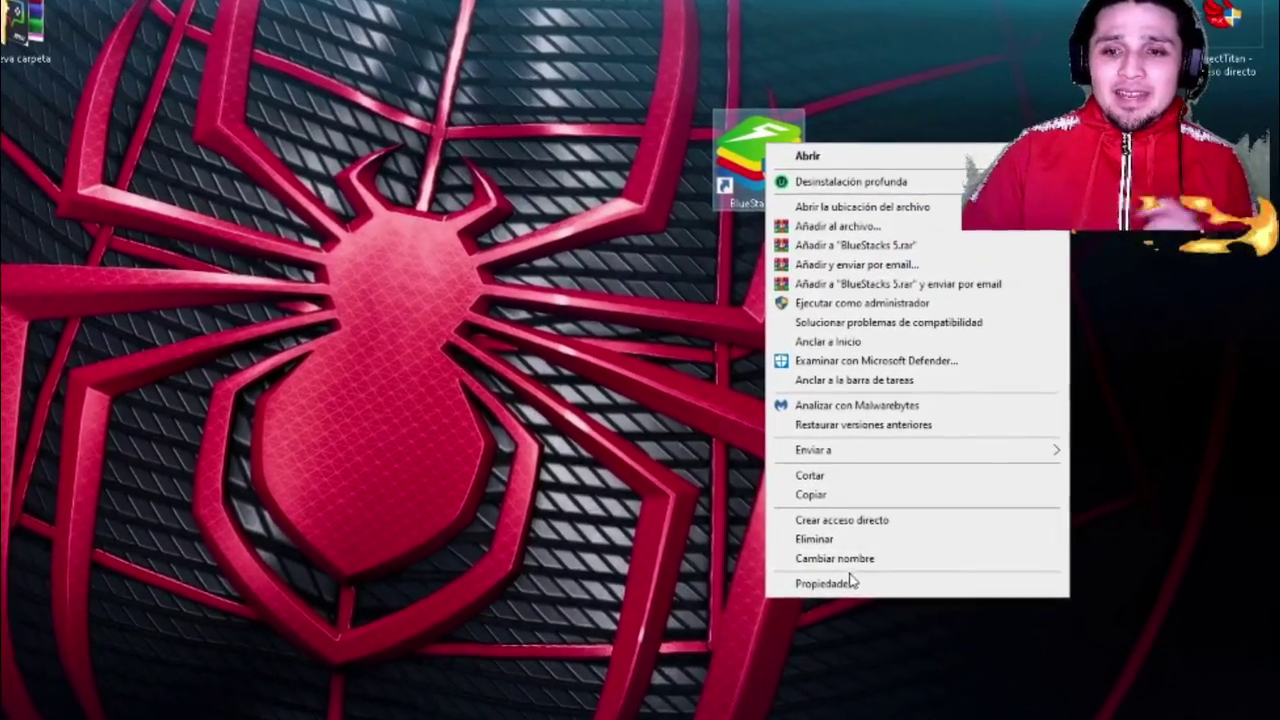
left_click(893, 518)
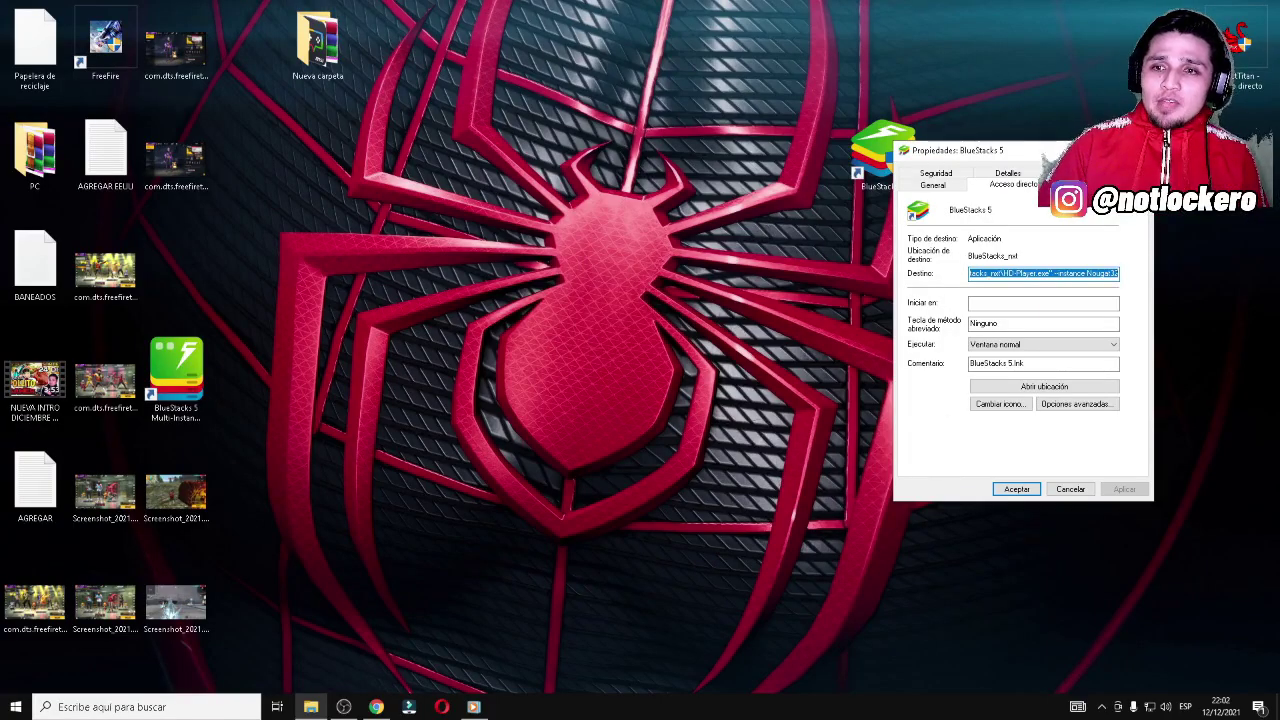
left_click(1092, 185)
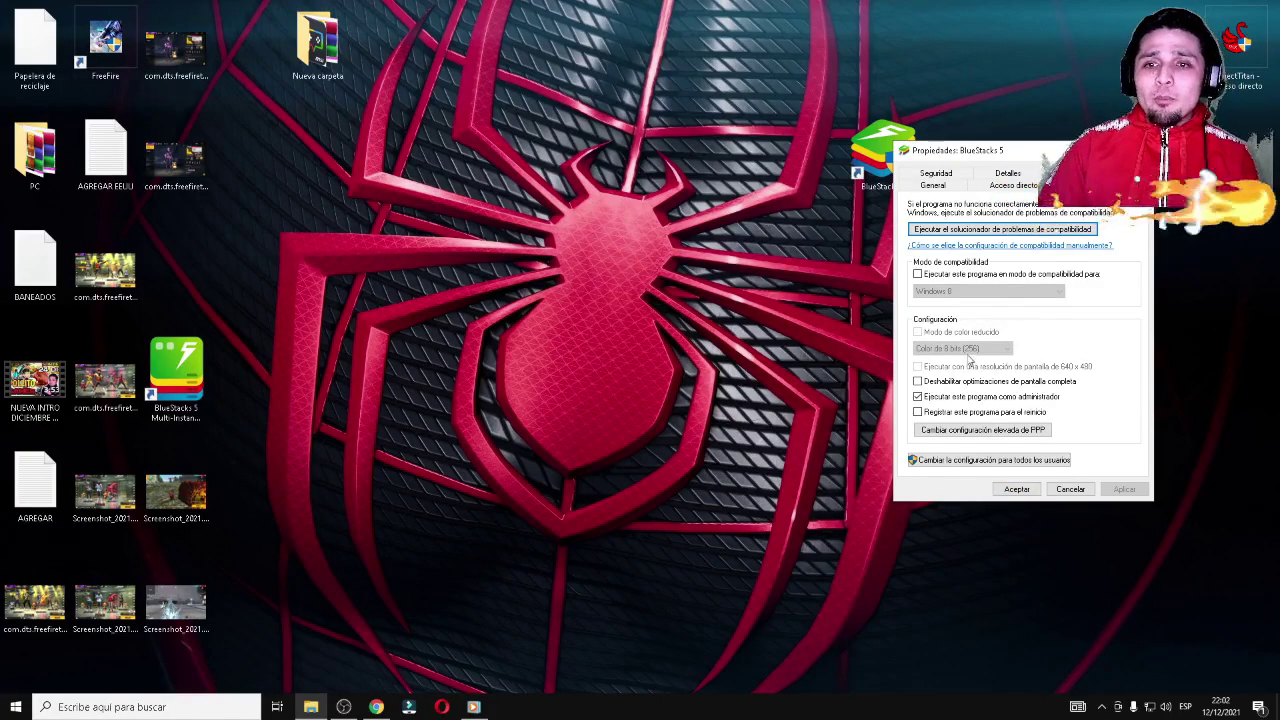
left_click(1030, 490)
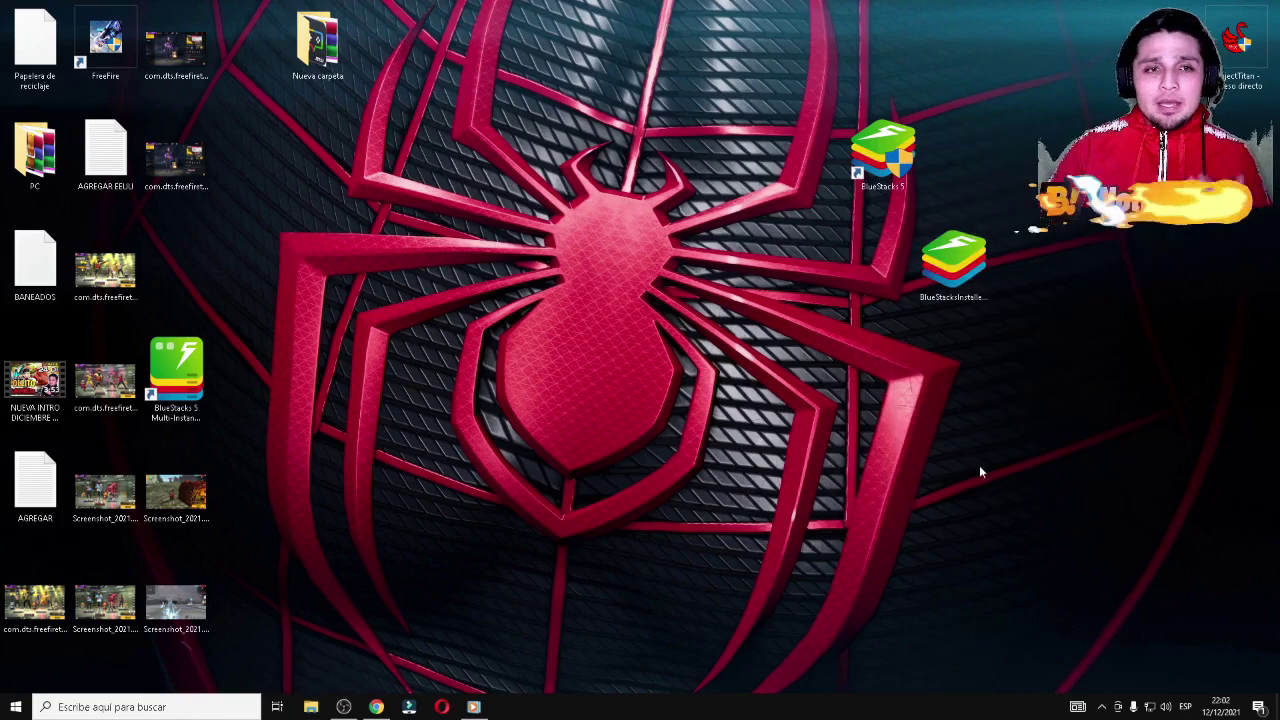
Step: Launch BlueStacks 5 and shift its window slightly up and left on the desktop
left_click_drag(768, 47, 960, 208)
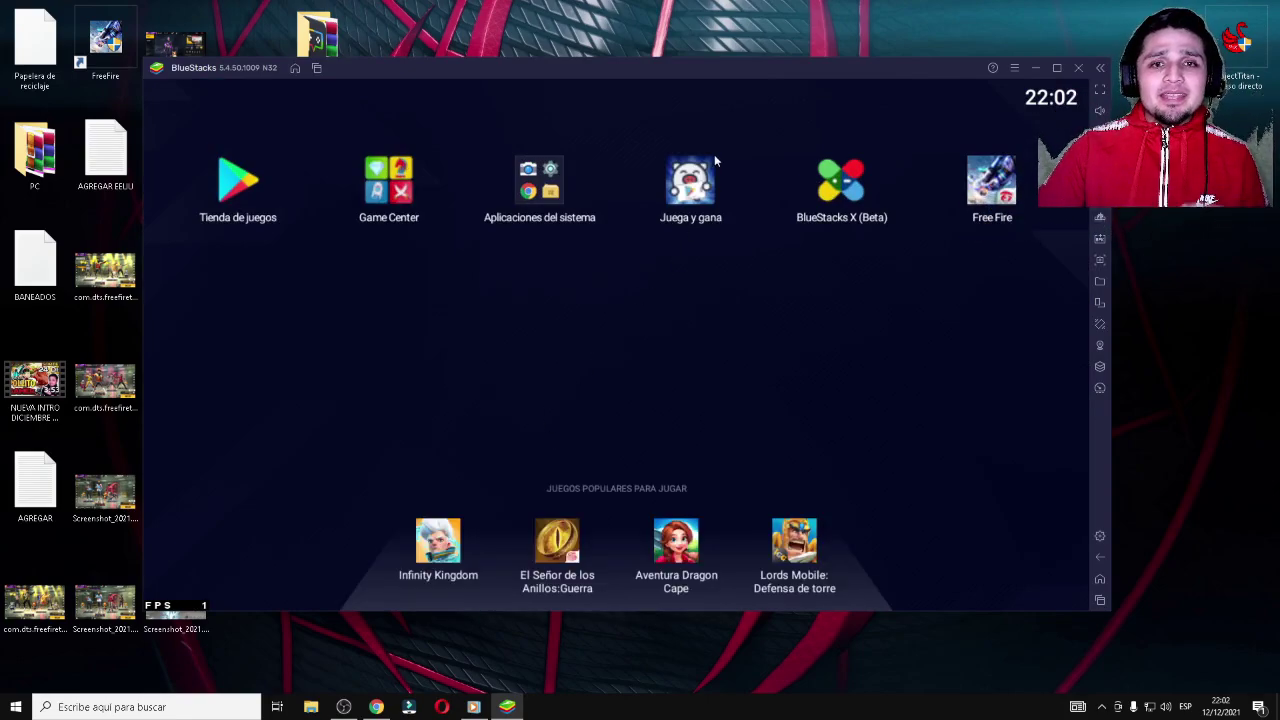
left_click_drag(727, 69, 709, 62)
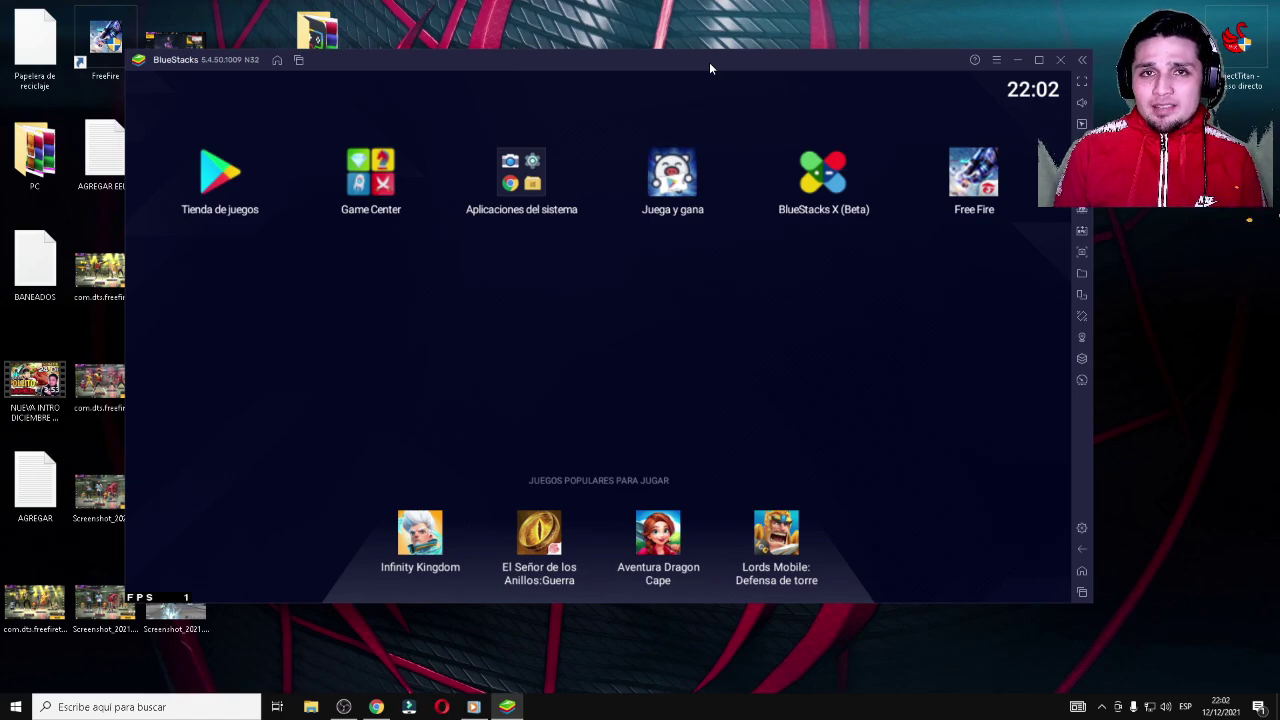
Step: Browse for the Free_Fire_base package to install in the emulator and close the file chooser without opening it
left_click(1081, 231)
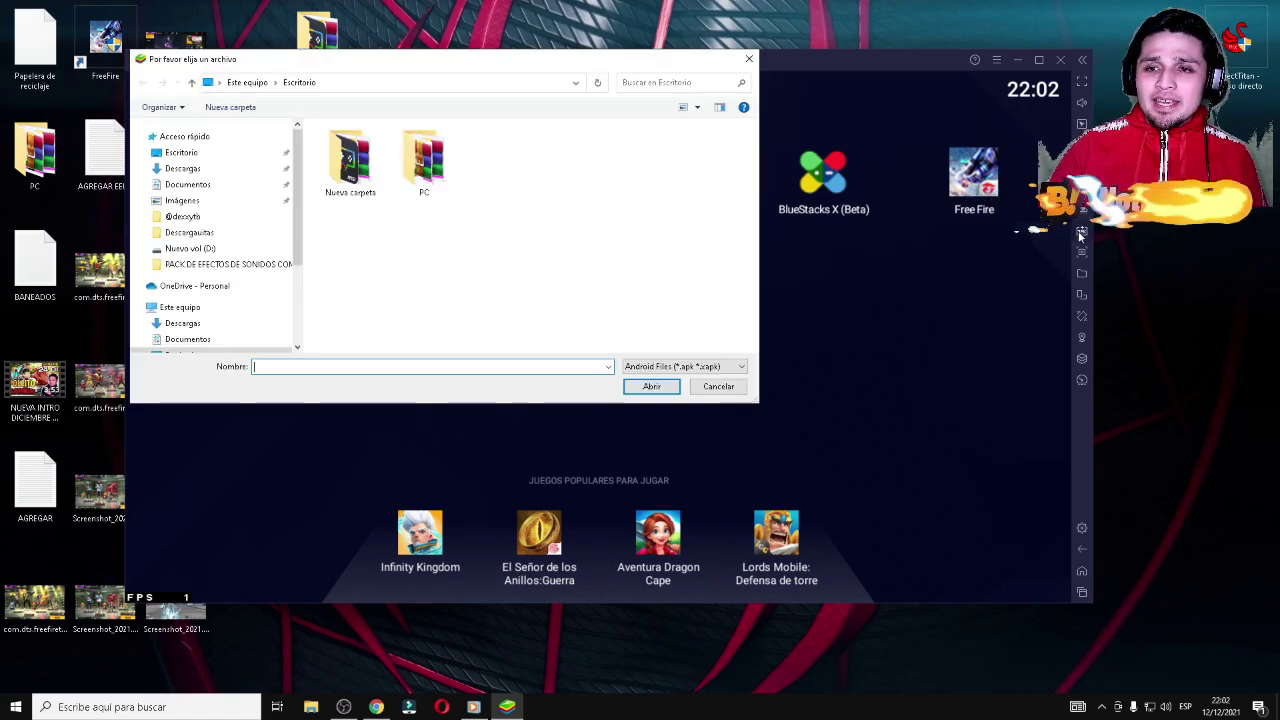
left_click(189, 218)
left_click(352, 146)
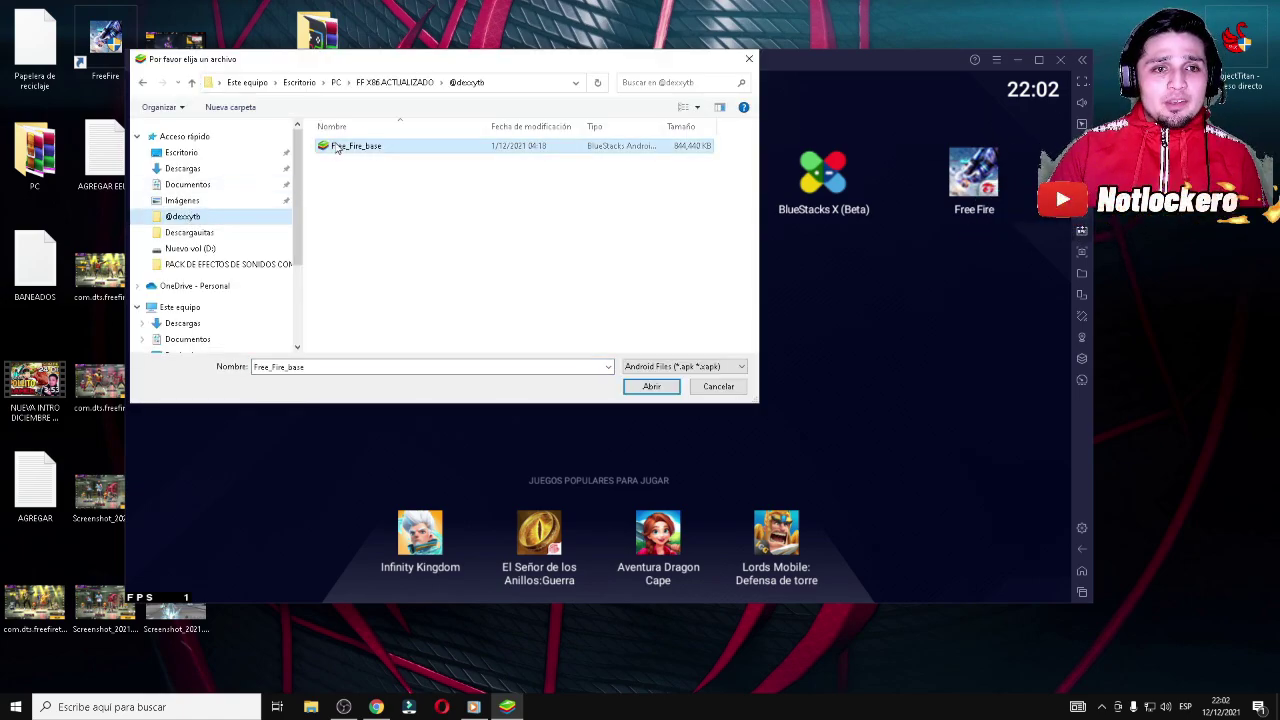
left_click(749, 58)
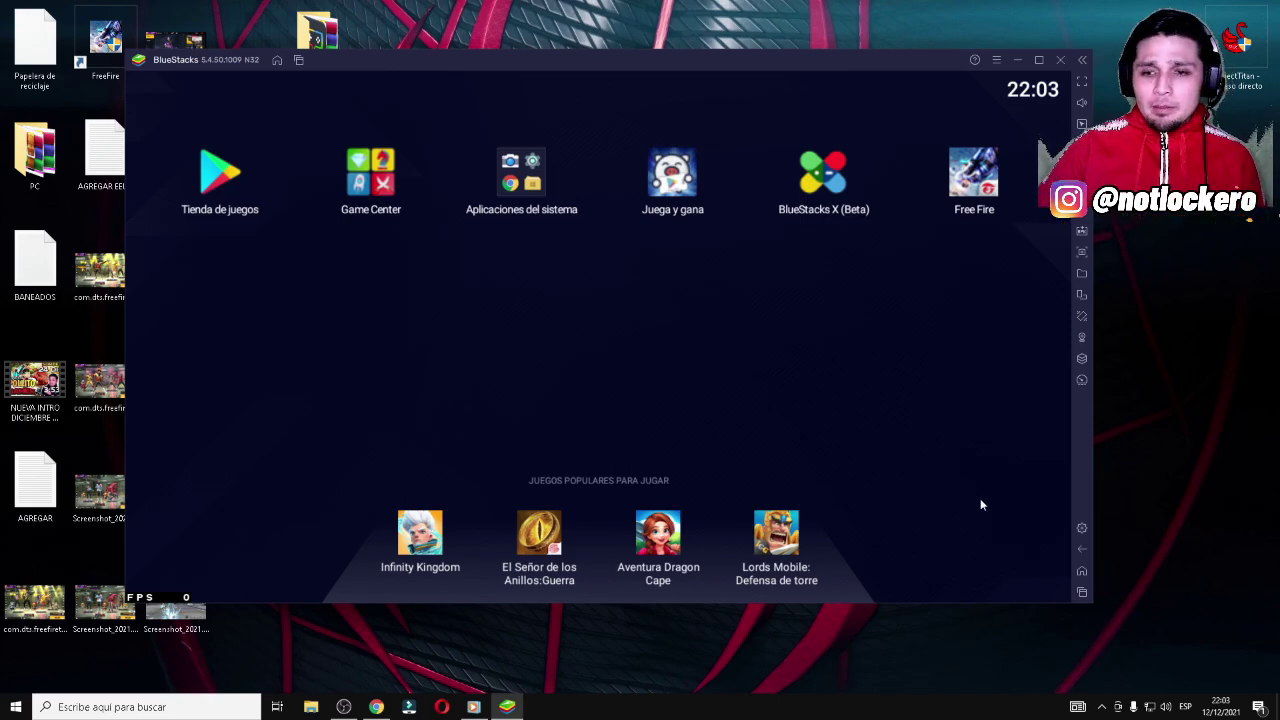
Step: In the emulator's performance settings, set CPU allocation to Bajo (1 núcleo) and custom memory allocation to 900 MB
left_click(1082, 529)
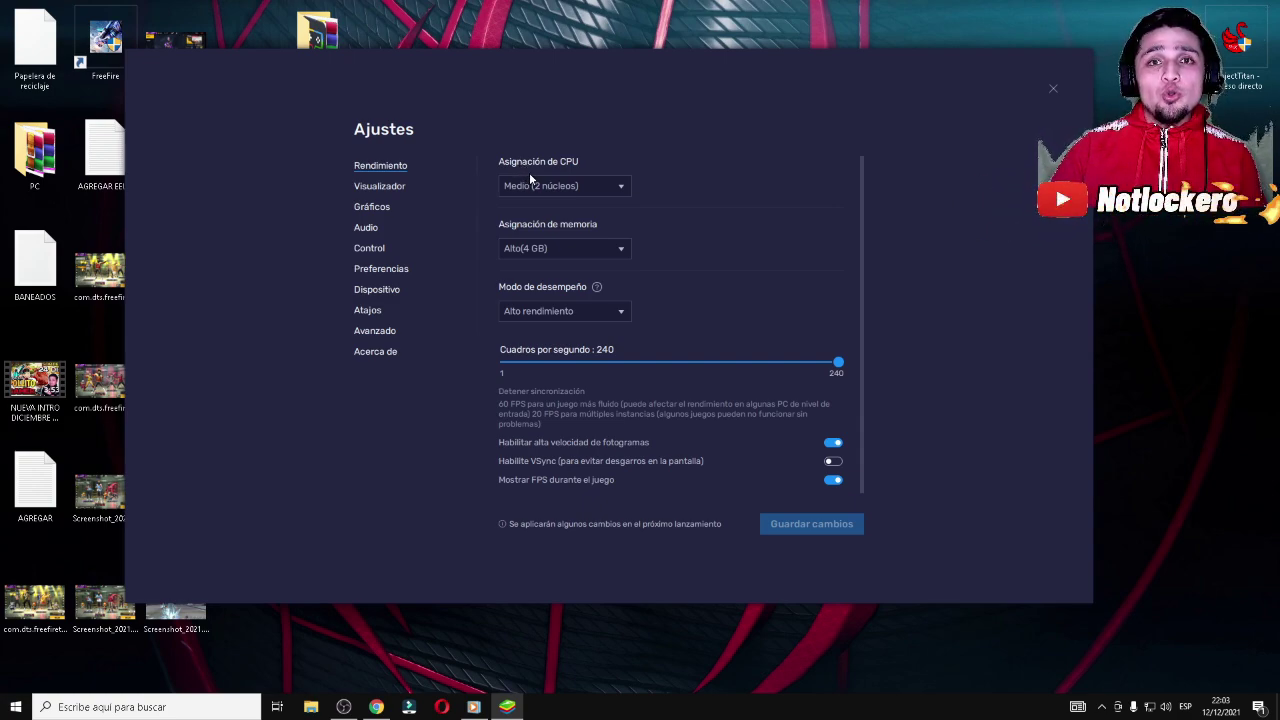
left_click(605, 186)
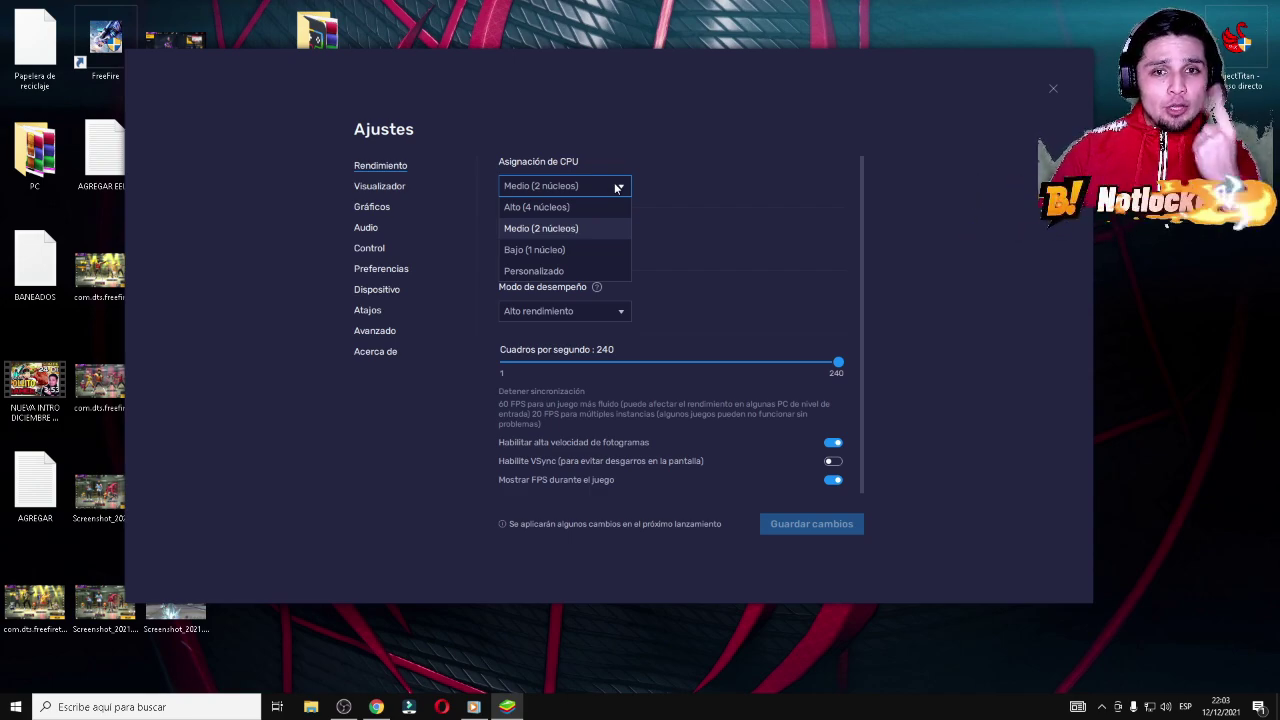
left_click(560, 249)
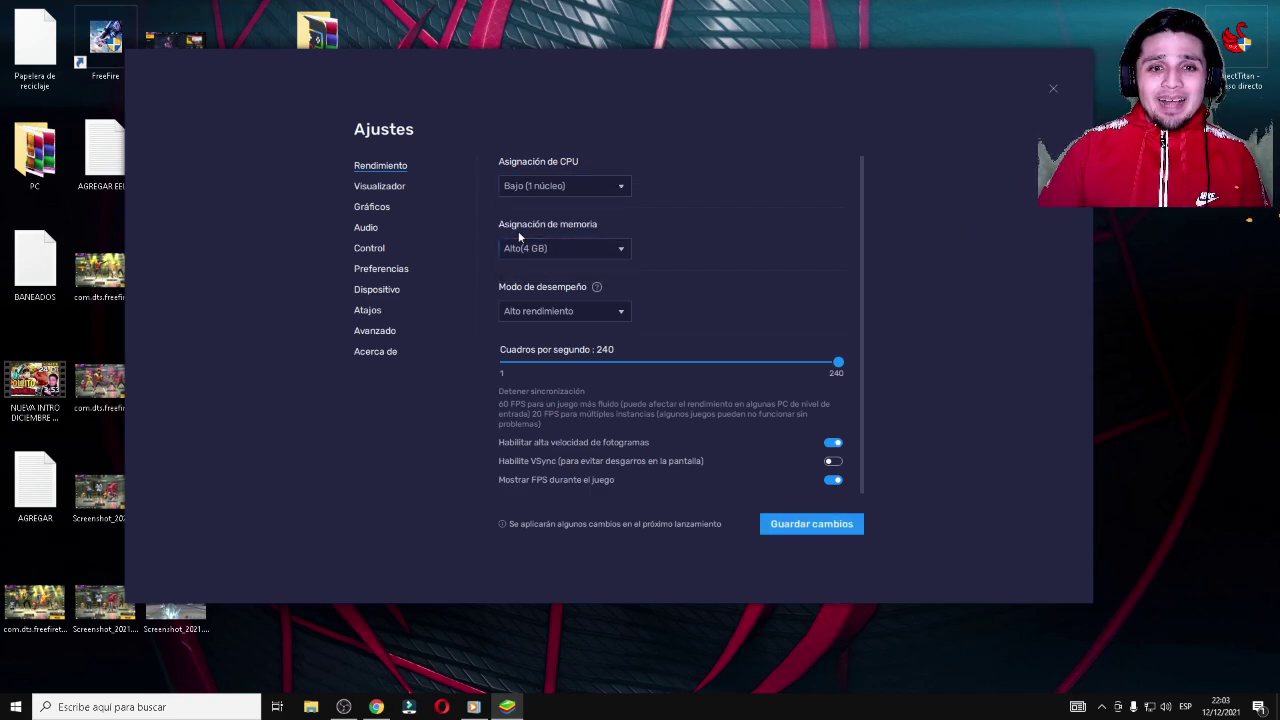
left_click(620, 248)
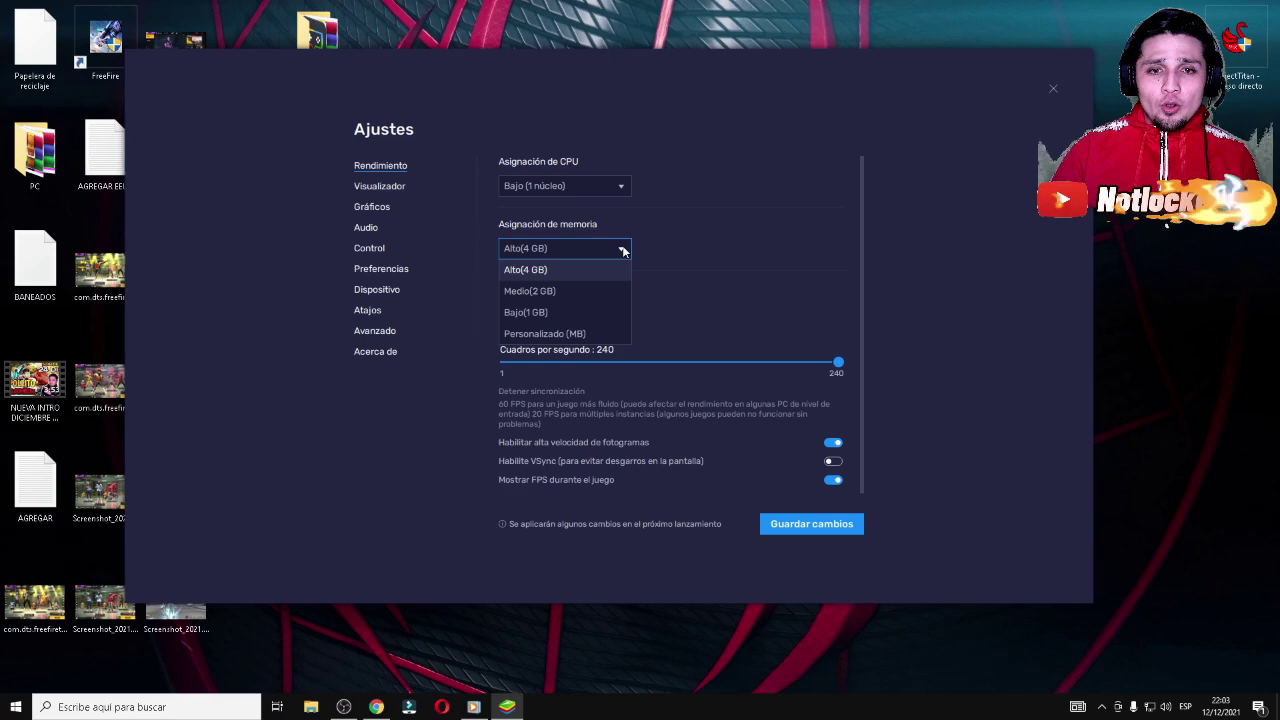
left_click(556, 333)
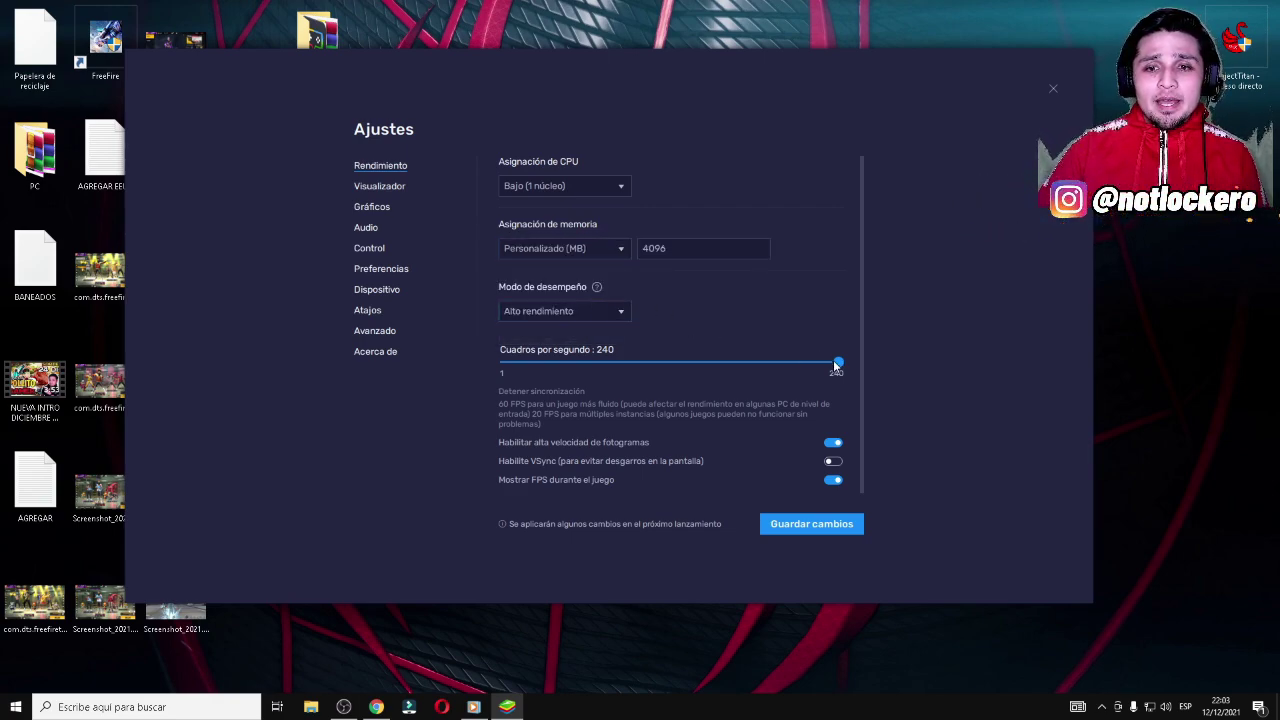
left_click(690, 248)
type("900")
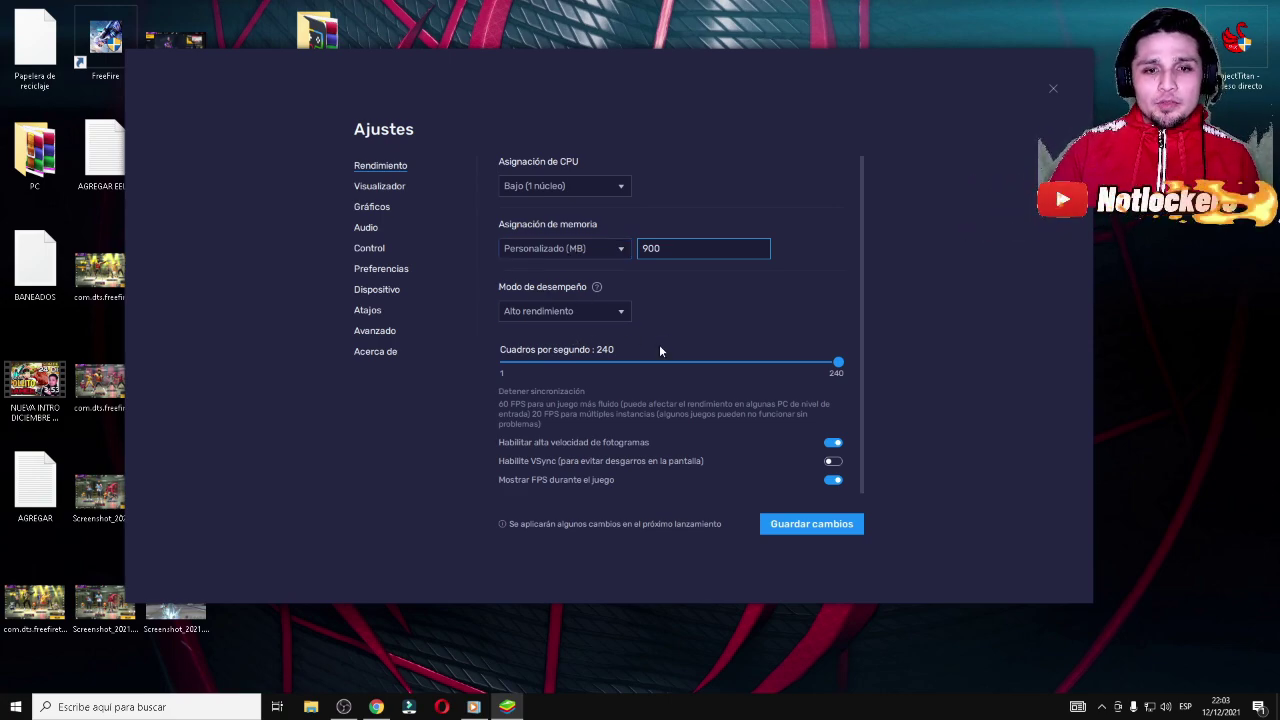
Step: Turn the high frame rate option off and on again, and set frames per second to 240
left_click(833, 443)
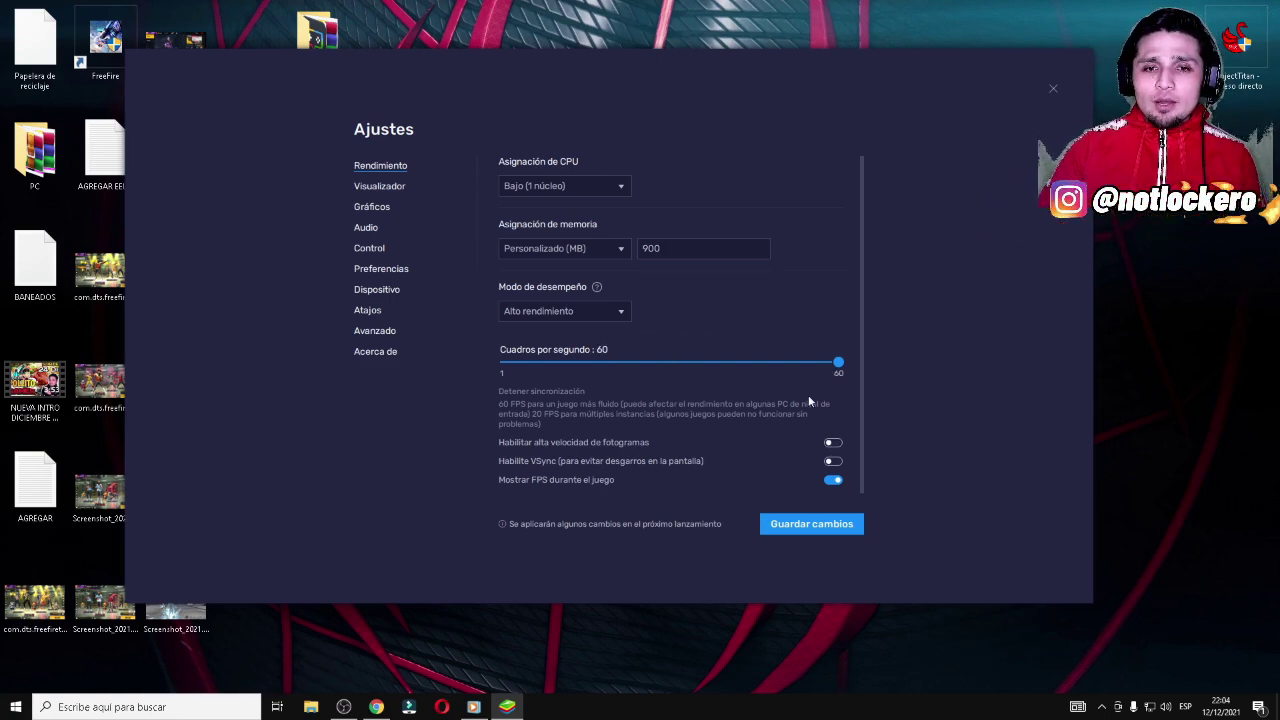
left_click(833, 442)
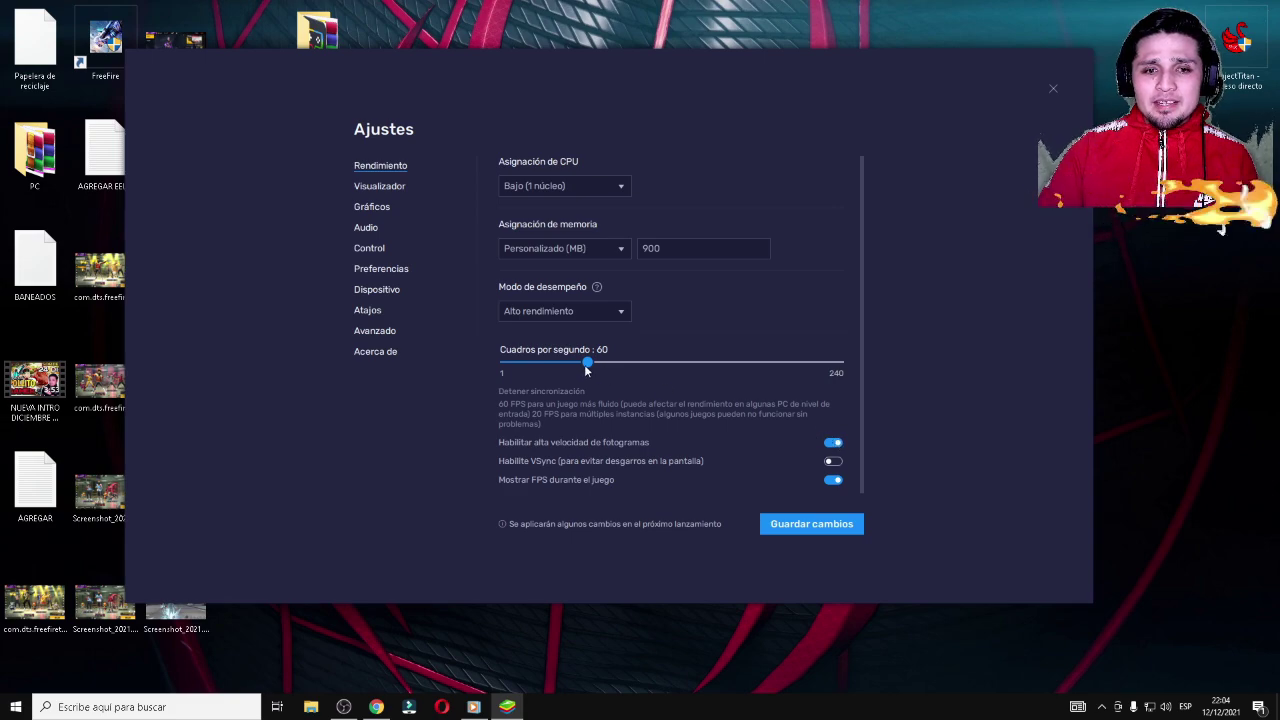
left_click_drag(622, 360, 835, 365)
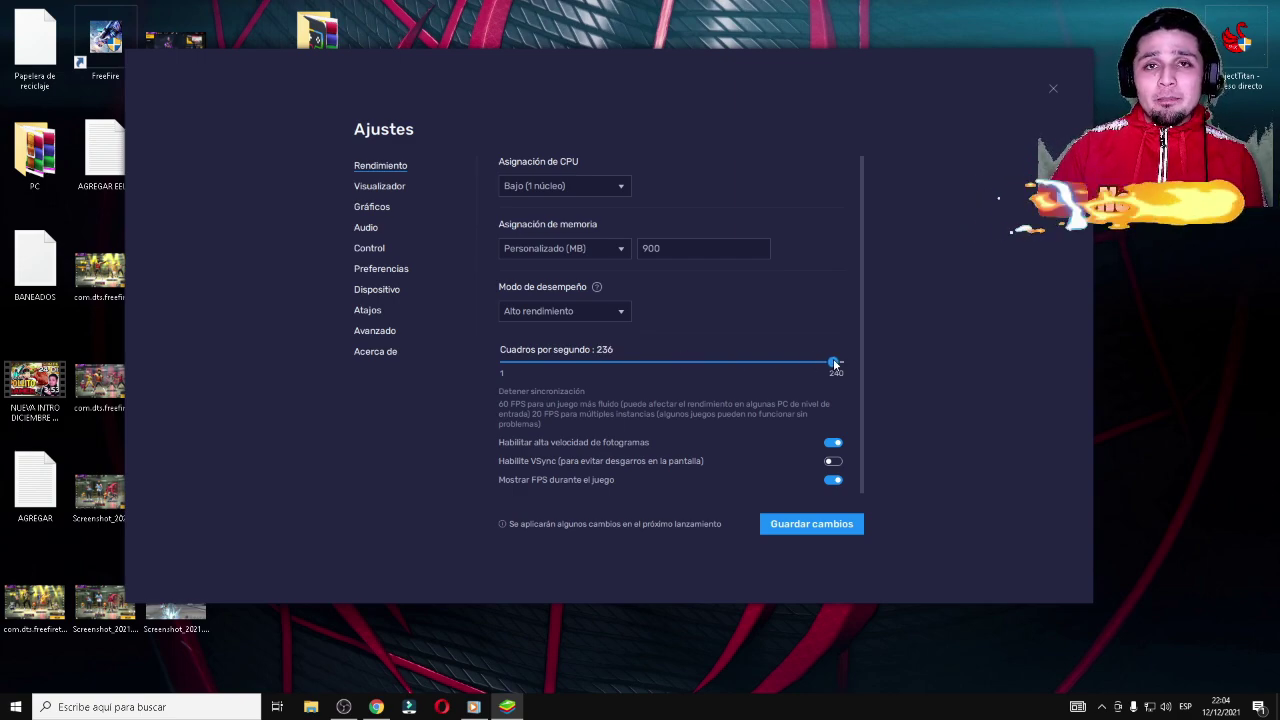
mouse_move(835, 365)
left_mouse_down()
mouse_move(740, 361)
mouse_move(840, 363)
left_mouse_up()
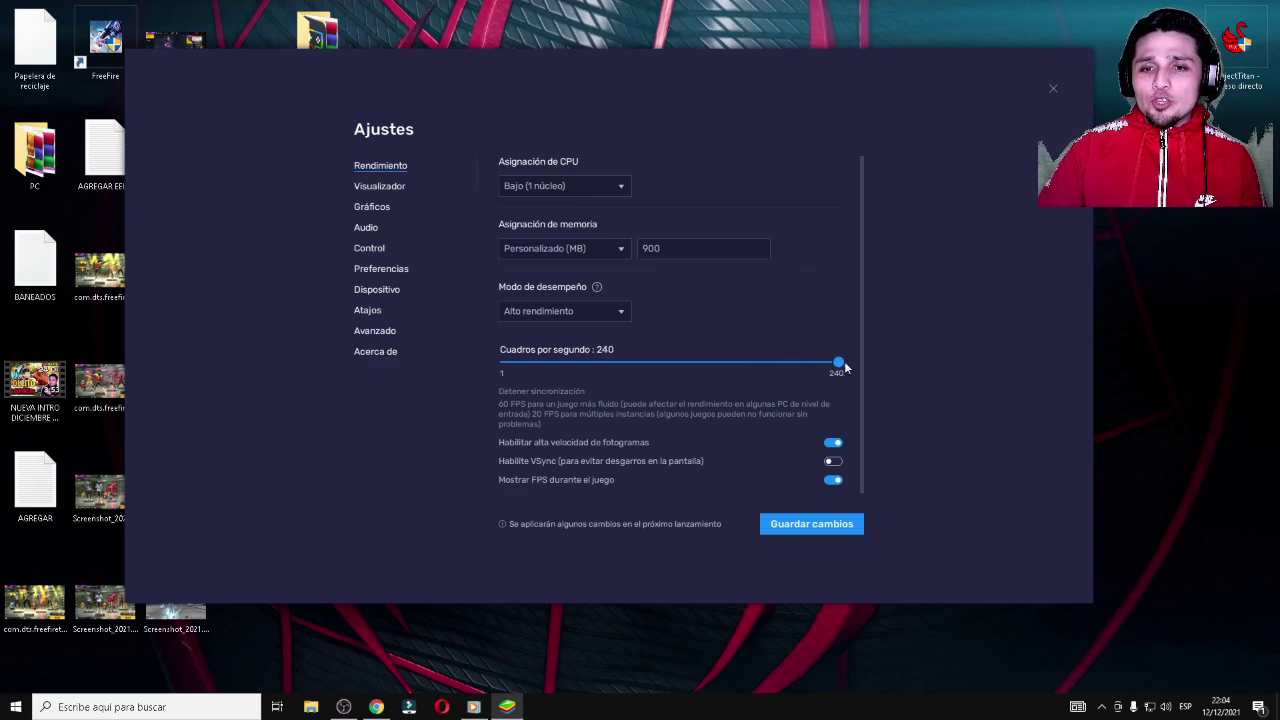
Step: Try to save the performance settings and dismiss the restart prompt without restarting or discarding the changes
left_click(819, 527)
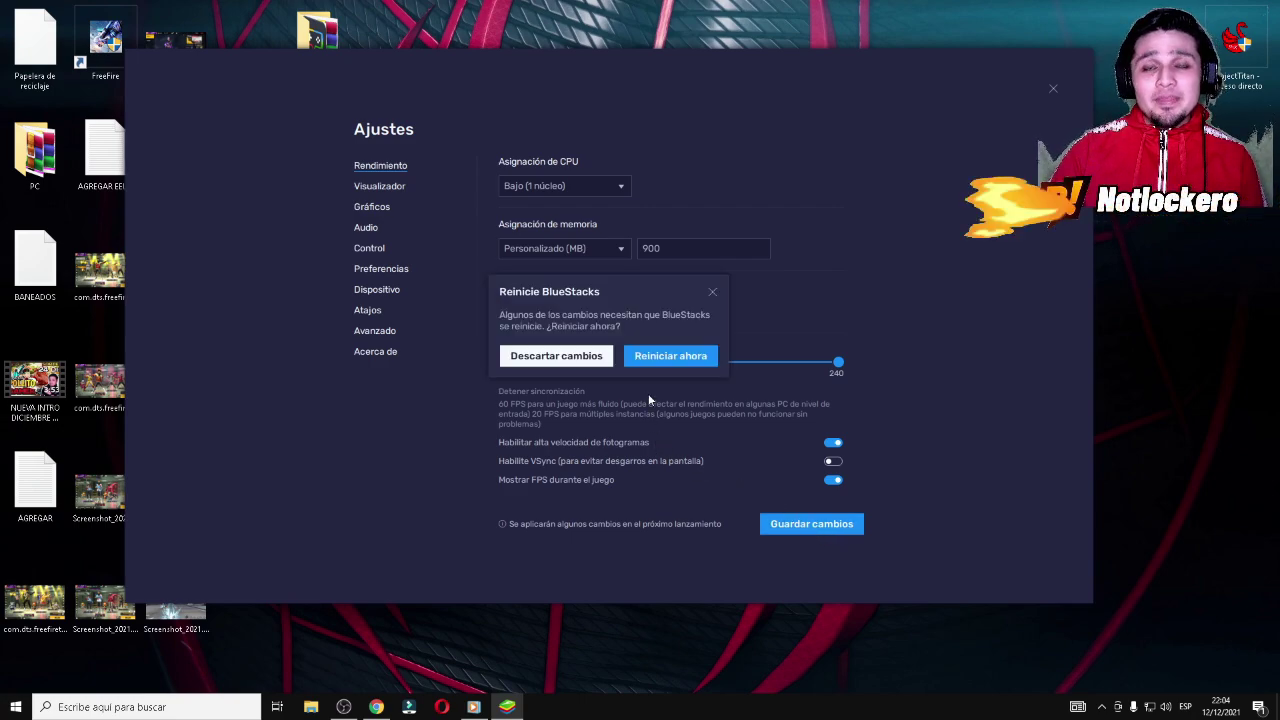
left_click(714, 290)
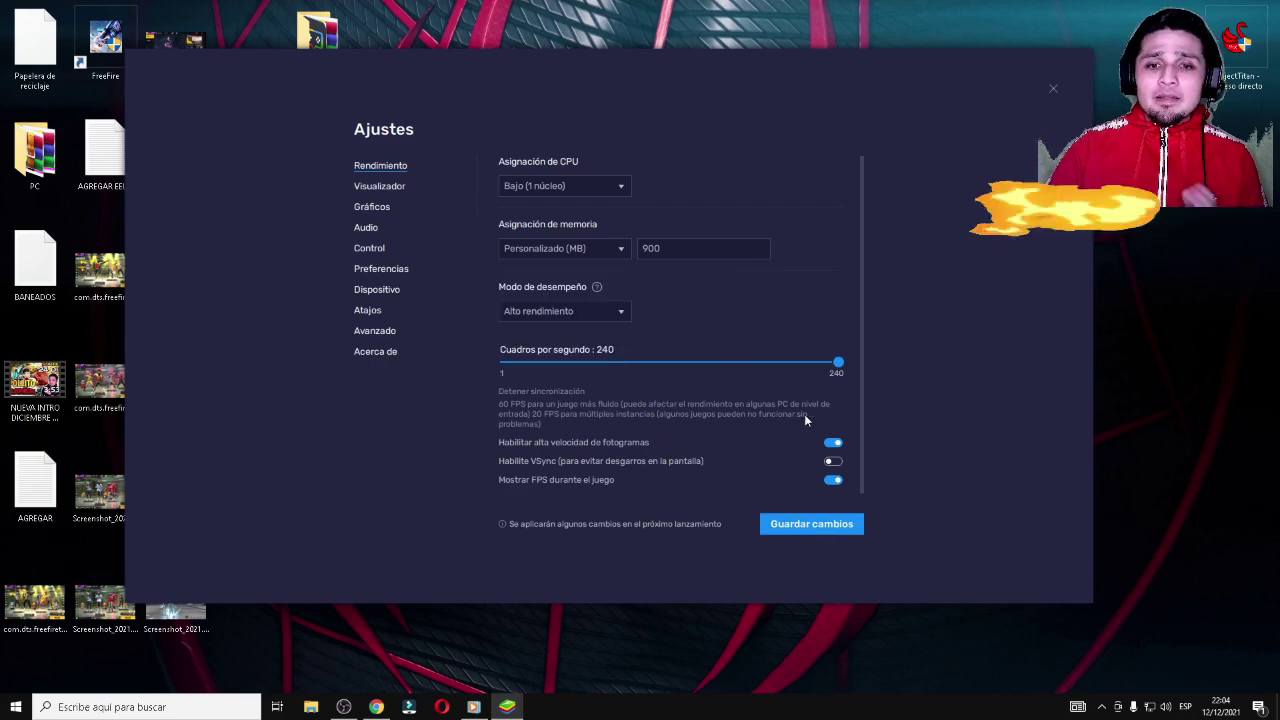
Step: Turn the high frame rate option off and on again, set frames per second to 145, and save the performance changes
left_click(845, 441)
left_click(834, 442)
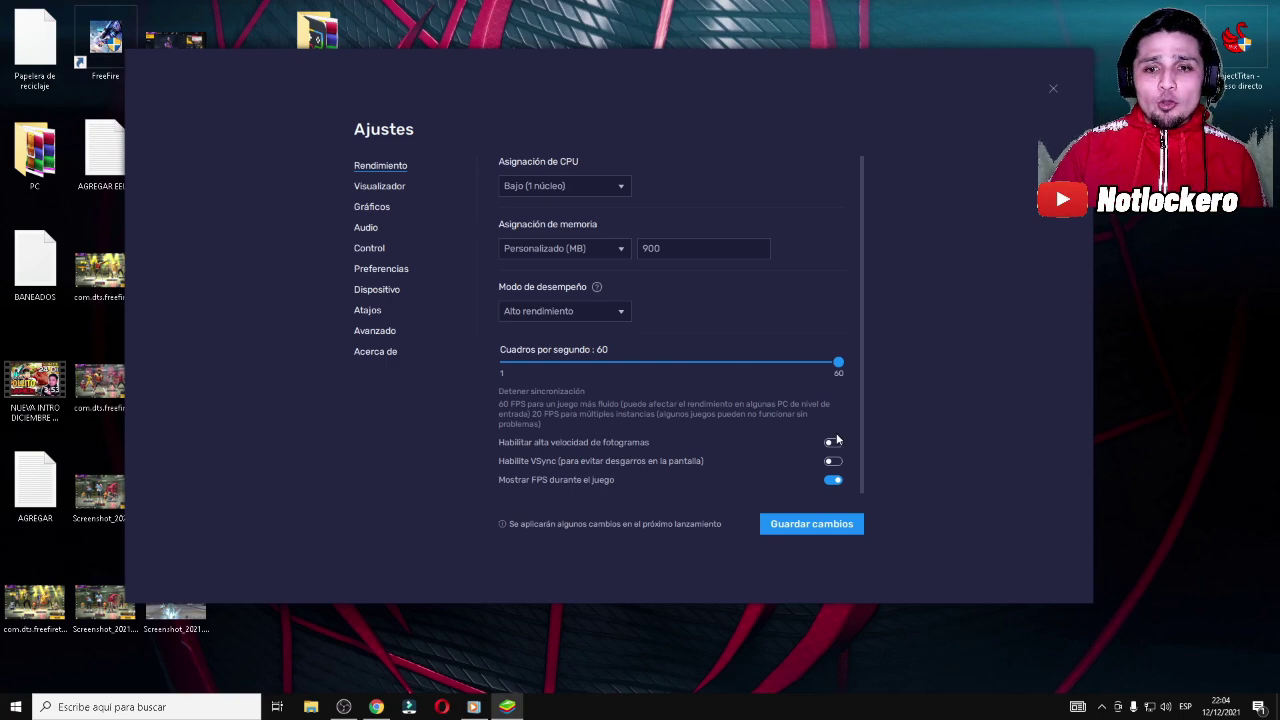
left_click_drag(663, 368, 711, 364)
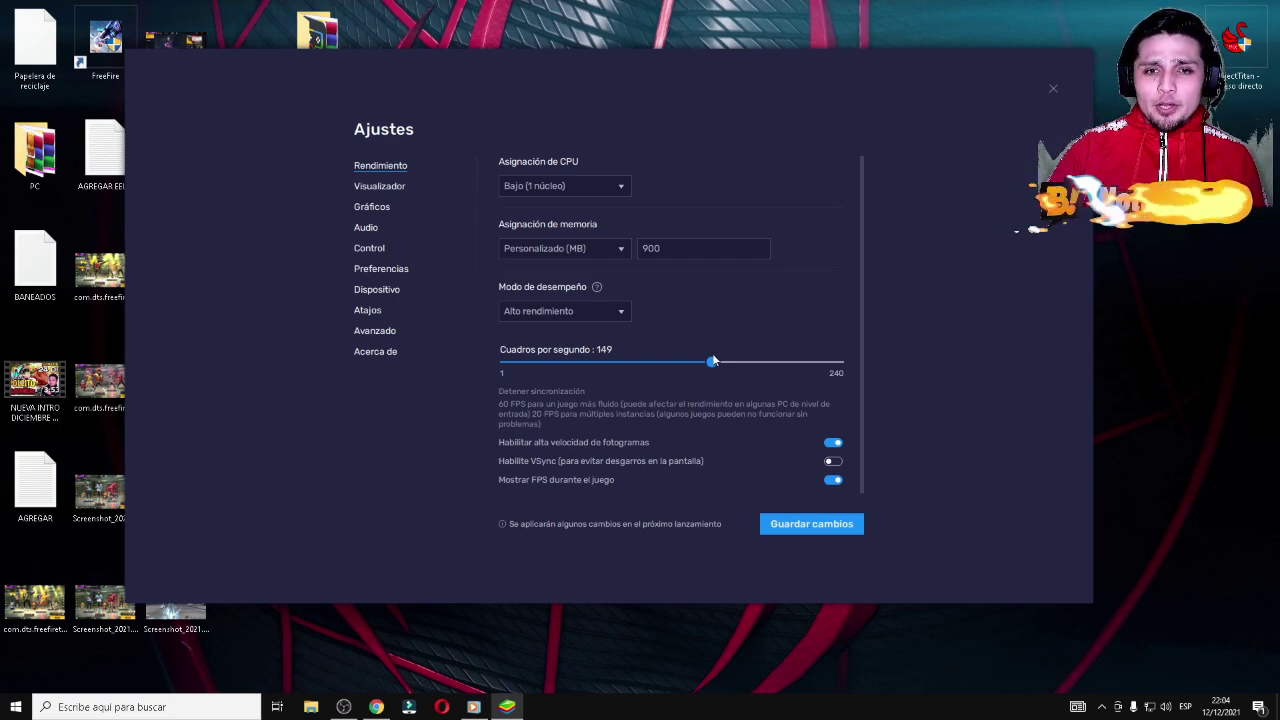
left_click_drag(711, 362, 706, 363)
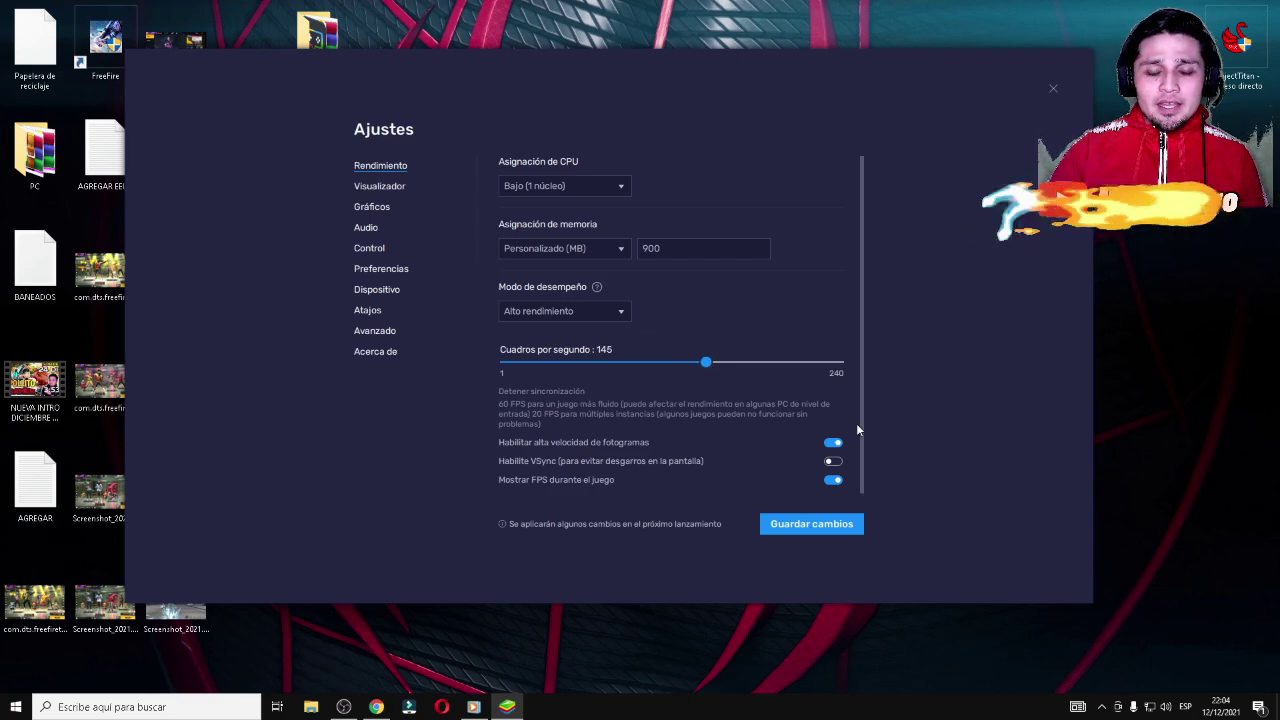
left_click(807, 528)
left_click(671, 357)
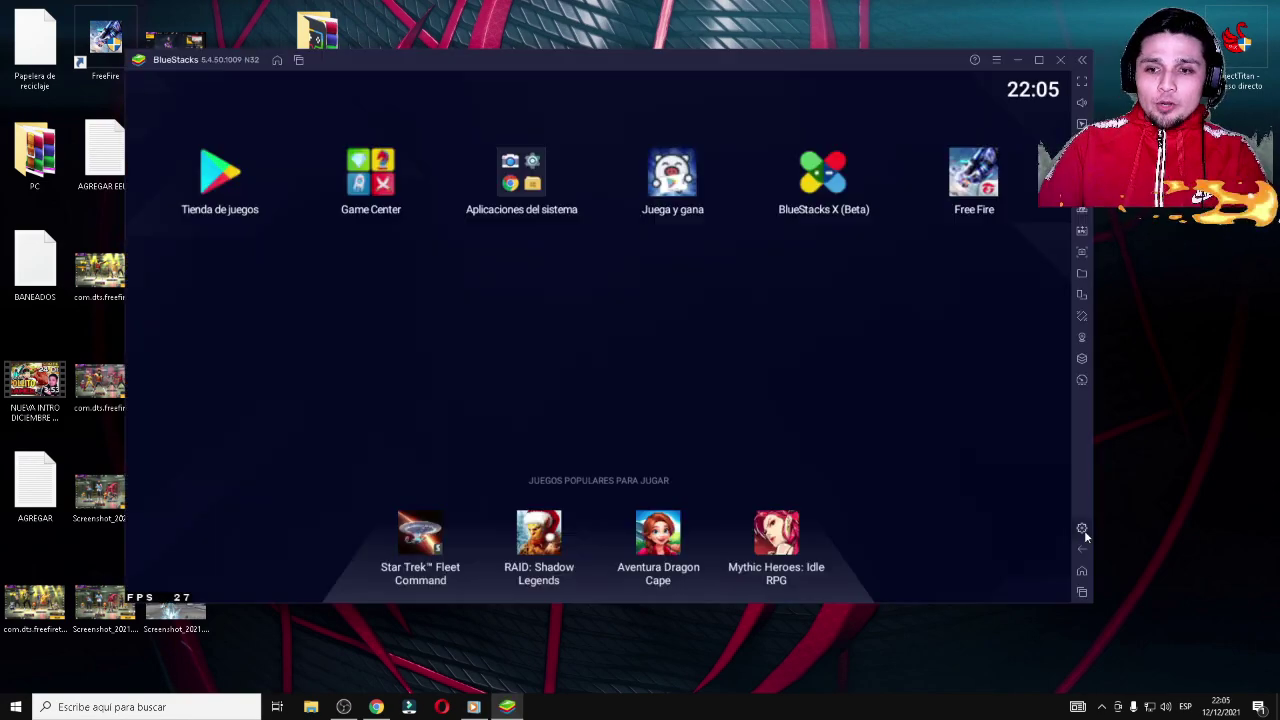
Step: In the emulator's display settings, switch the screen resolution to Personalizado and select the width value for editing
left_click(1082, 529)
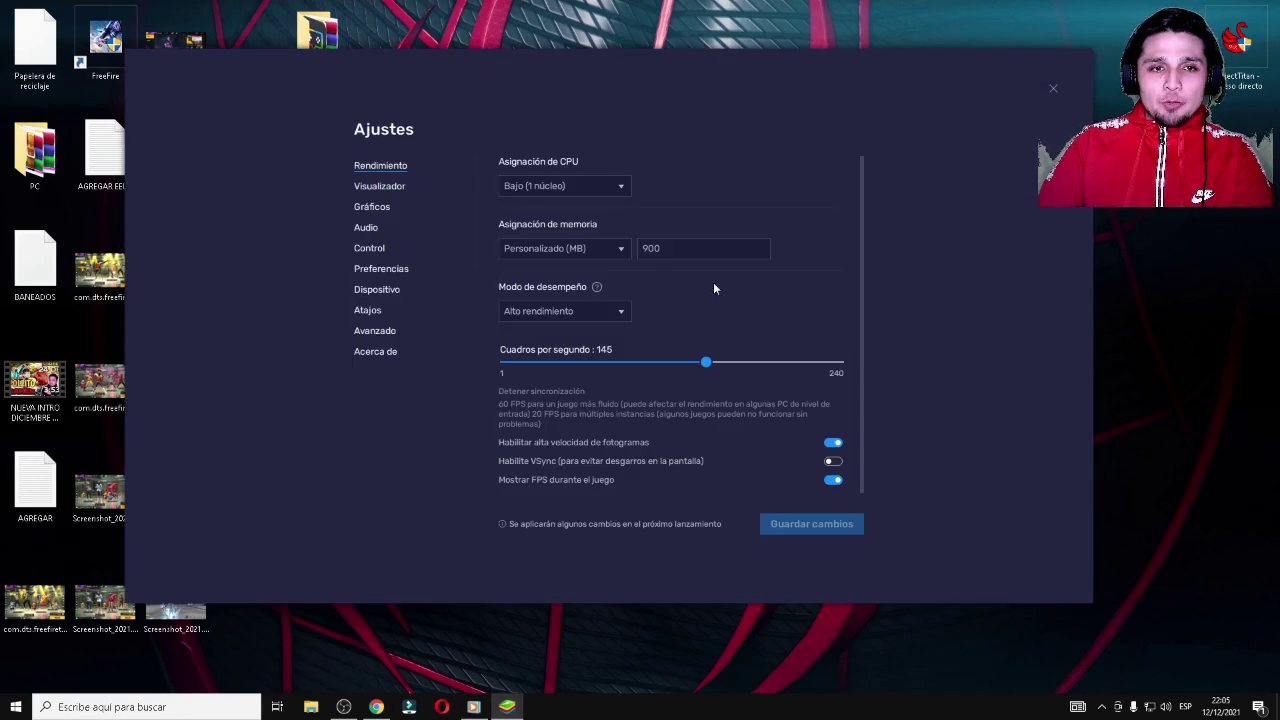
left_click(400, 187)
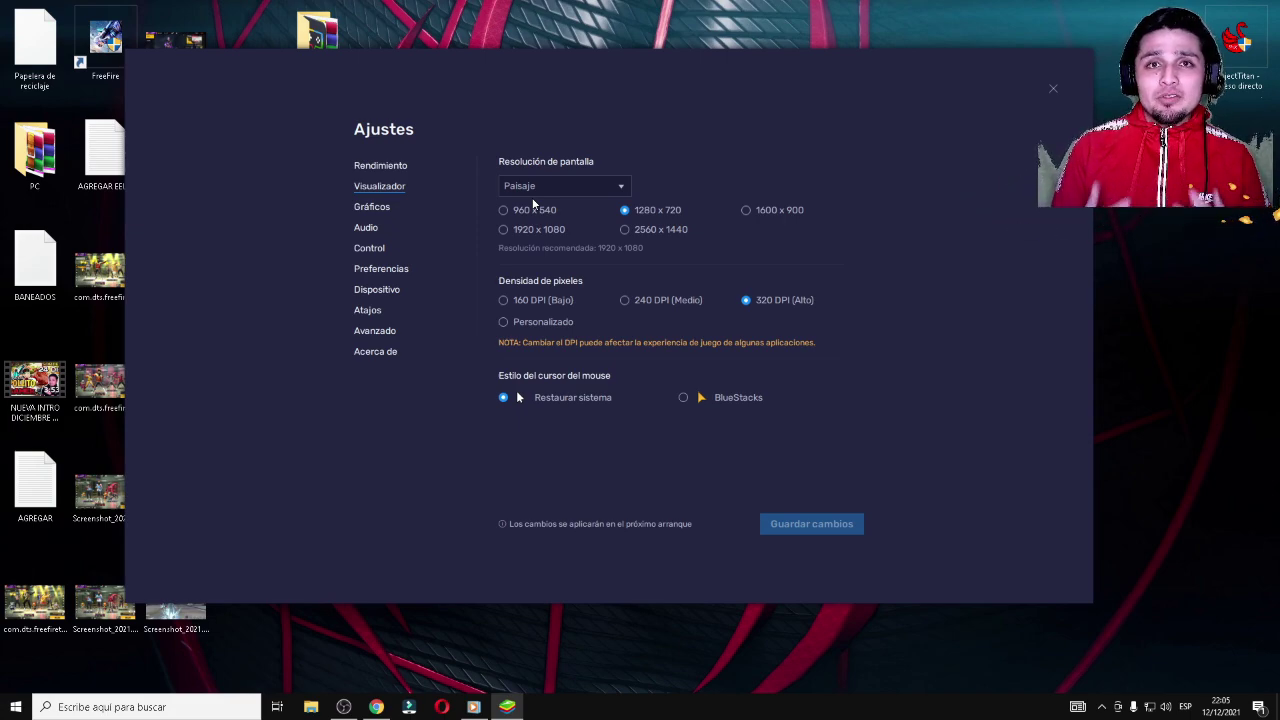
left_click(614, 190)
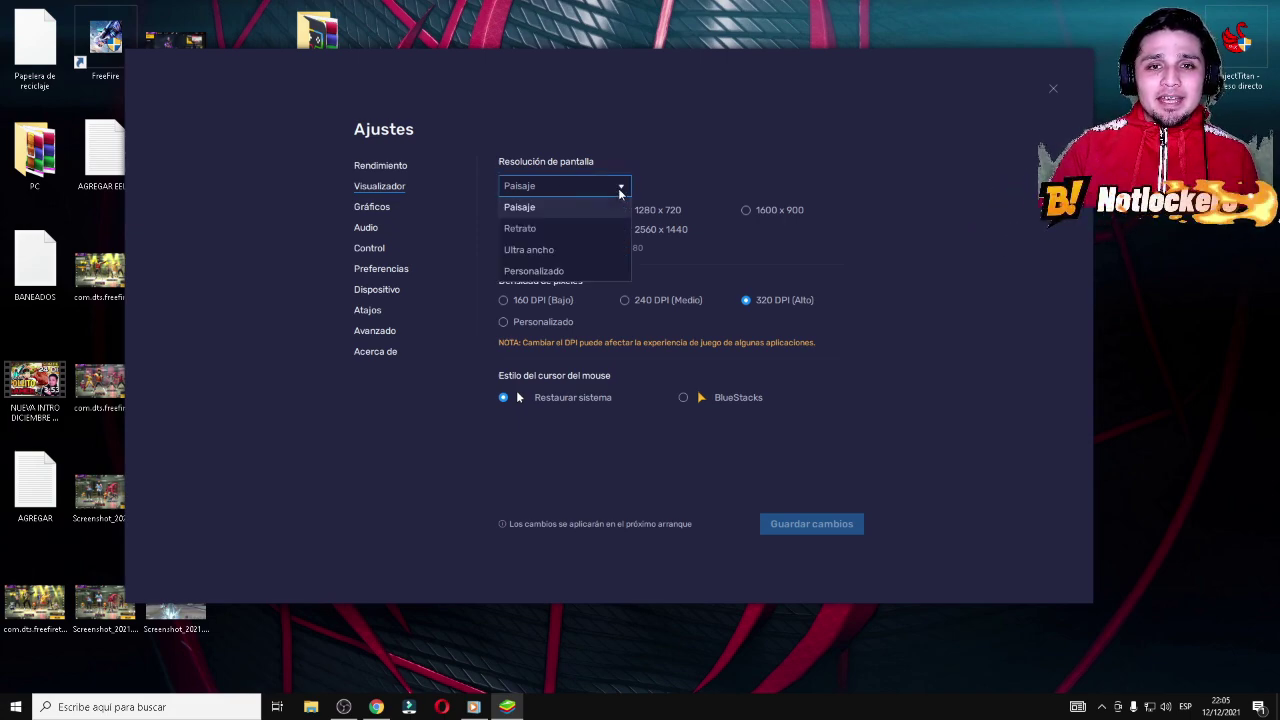
left_click(541, 271)
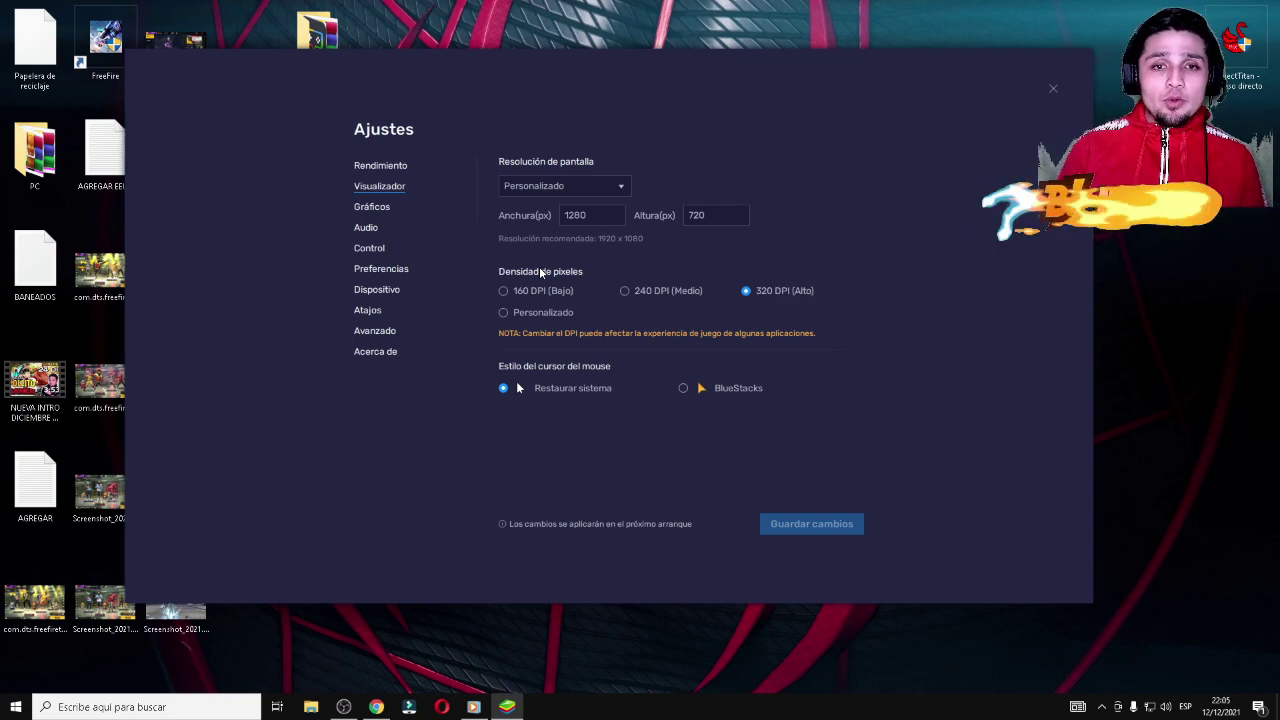
left_click_drag(598, 215, 518, 217)
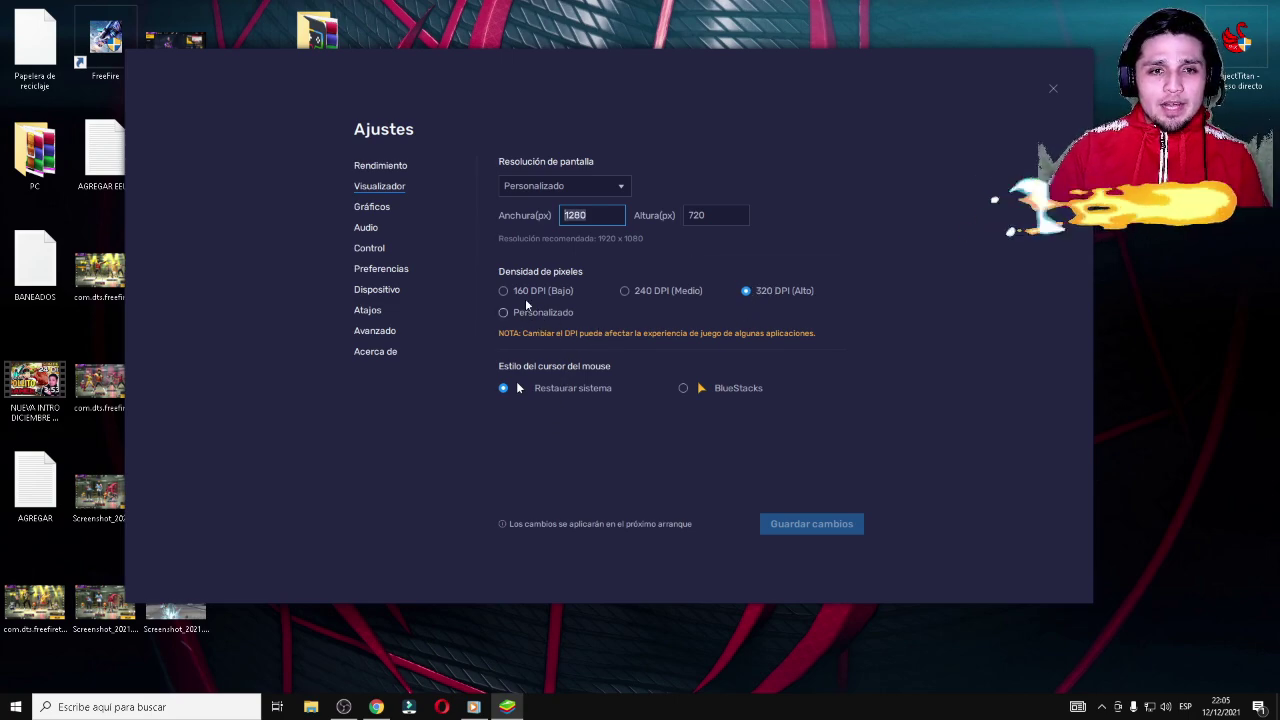
Step: In the graphics settings, switch the renderer to DirectX and back to OpenGL, and turn the dedicated GPU preference off and on again
left_click(366, 210)
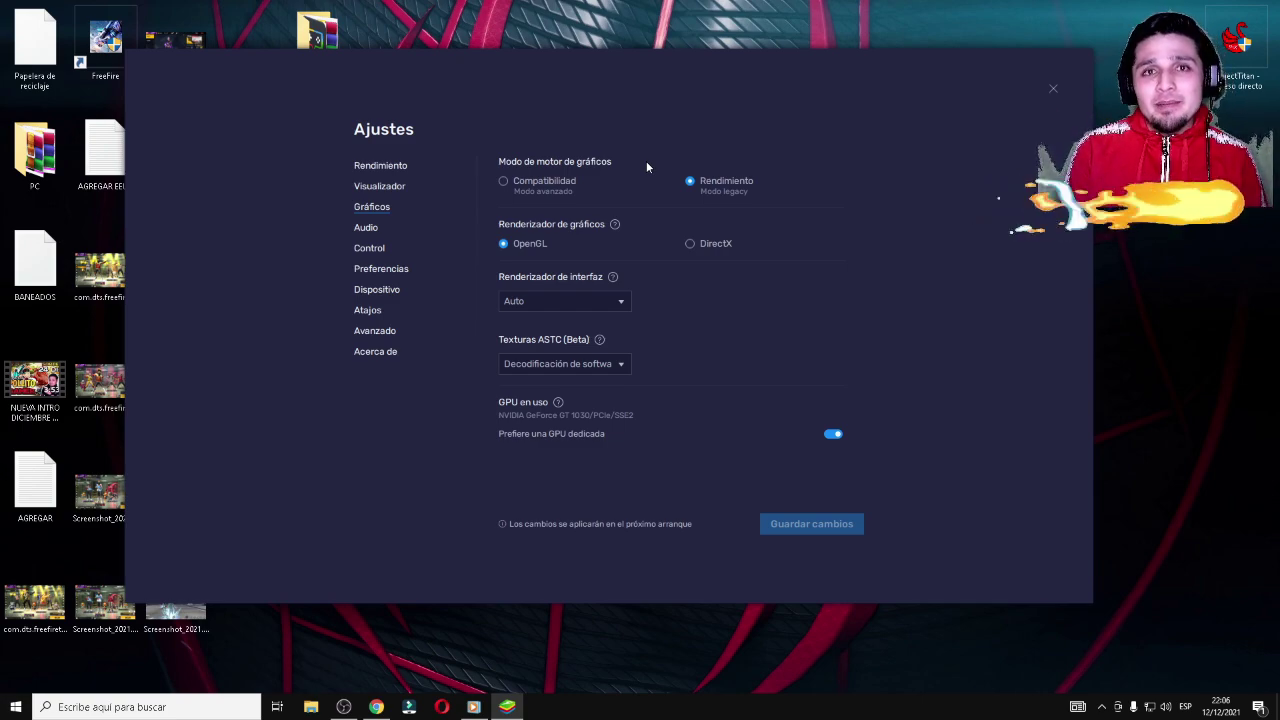
left_click(689, 246)
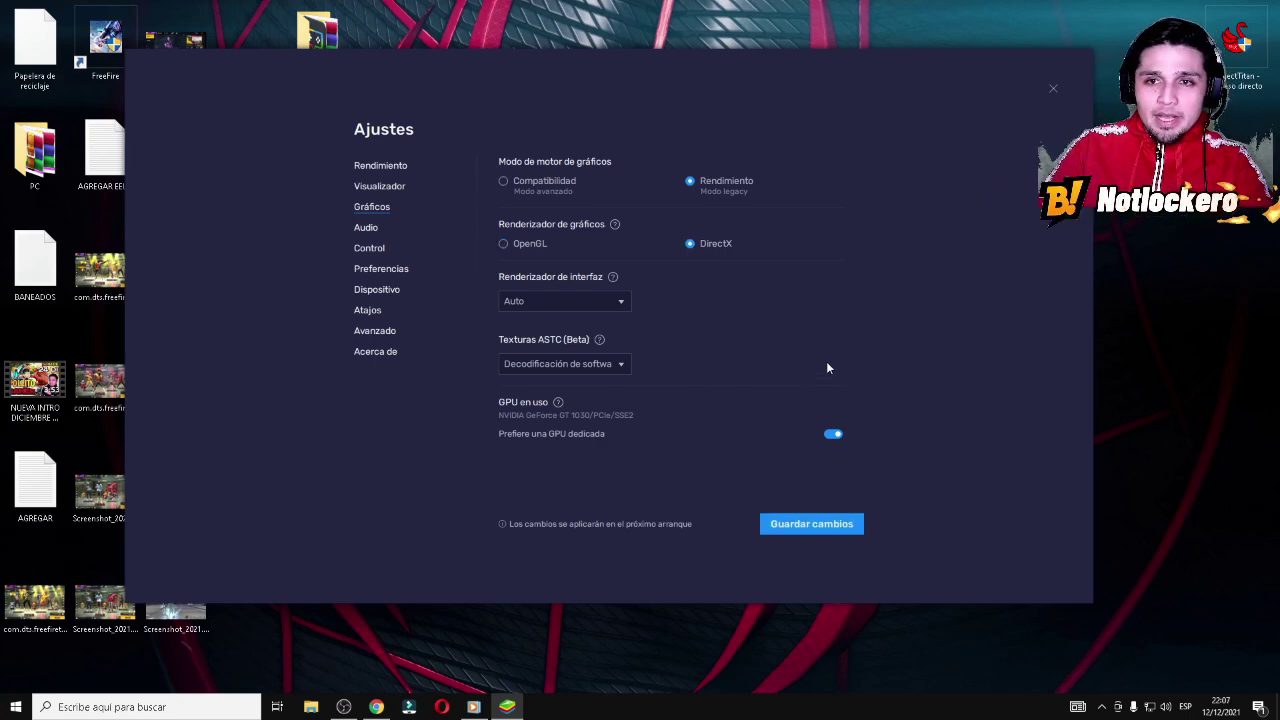
left_click(501, 246)
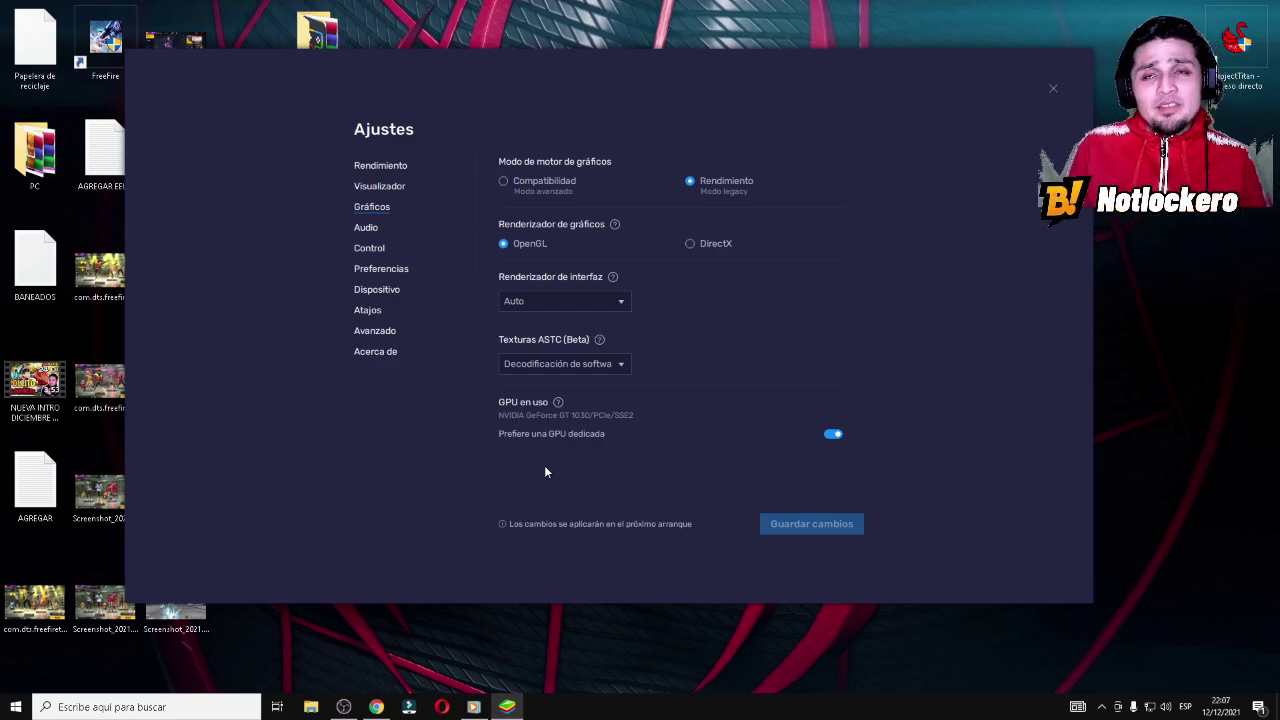
left_click(834, 435)
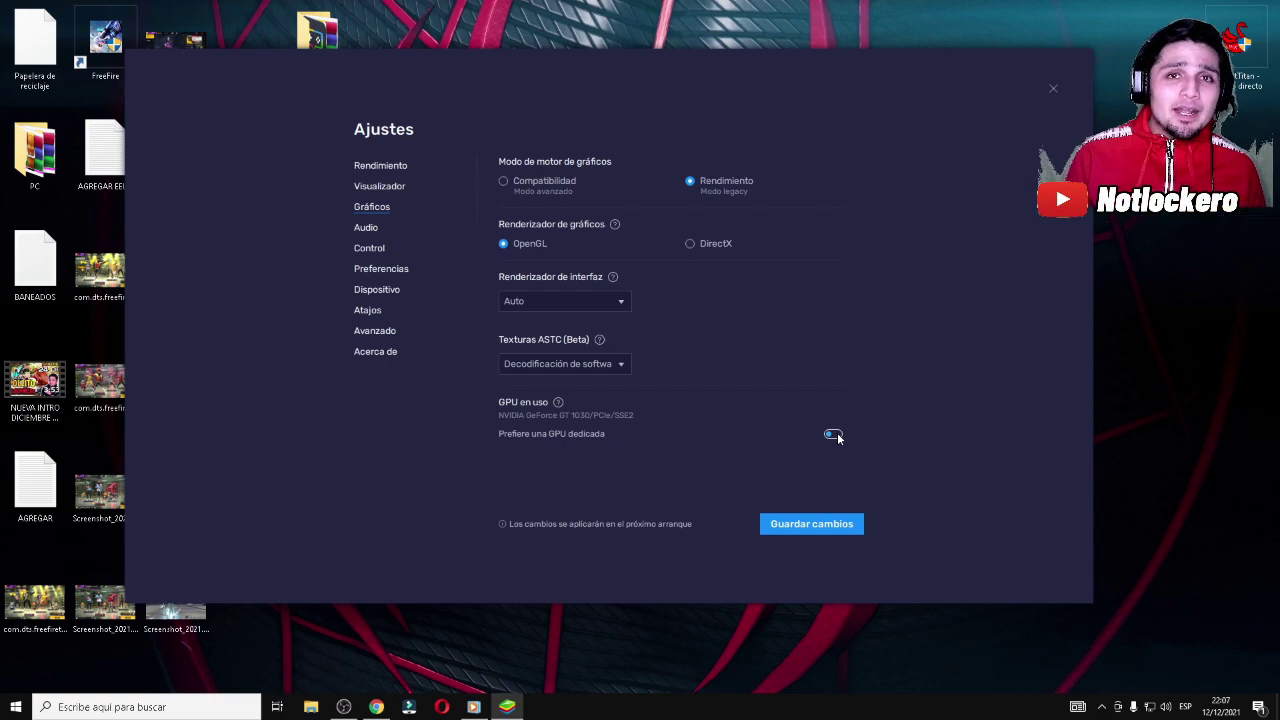
left_click(834, 435)
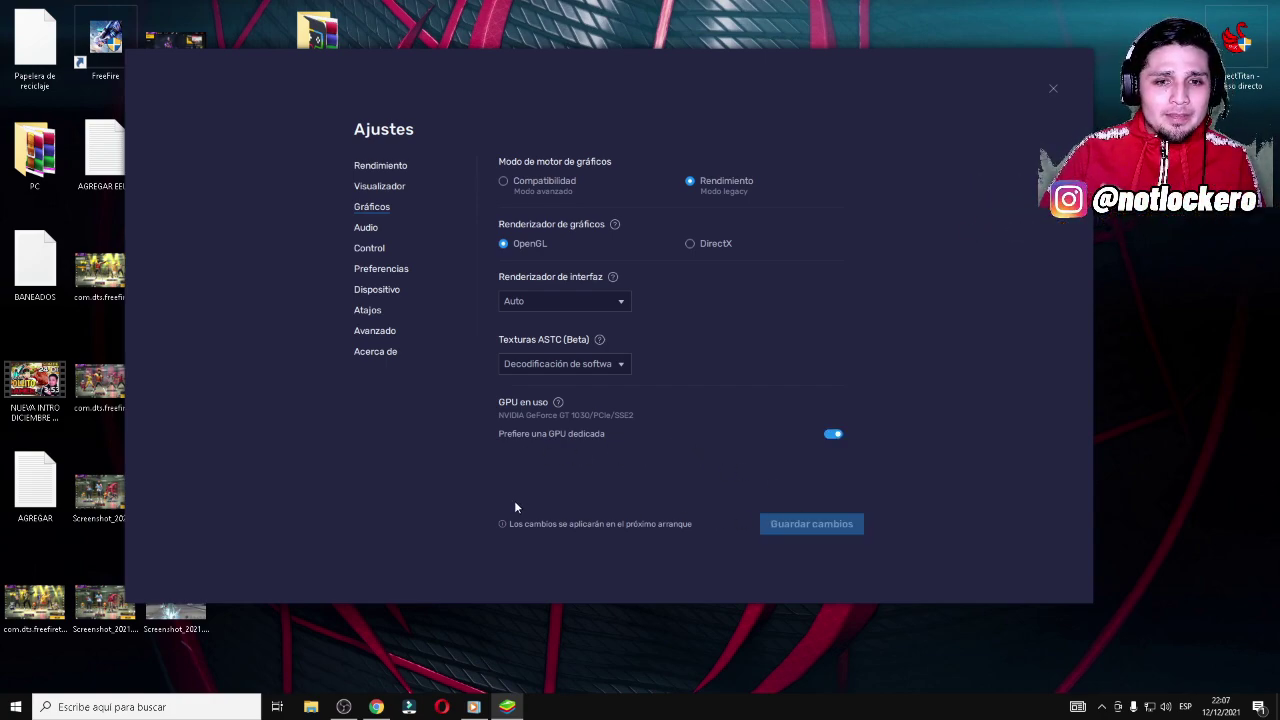
Step: Examine the speaker and microphone device options in the audio settings without changing them
left_click(378, 231)
left_click(704, 205)
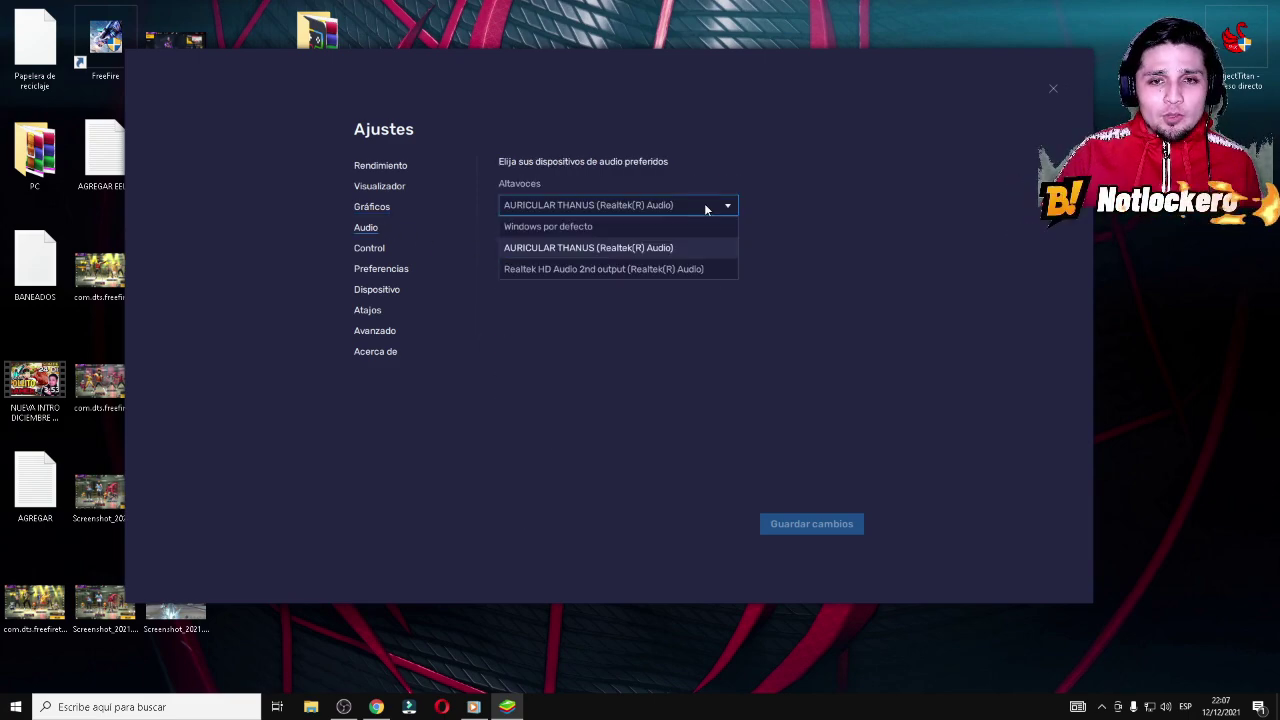
left_click(705, 206)
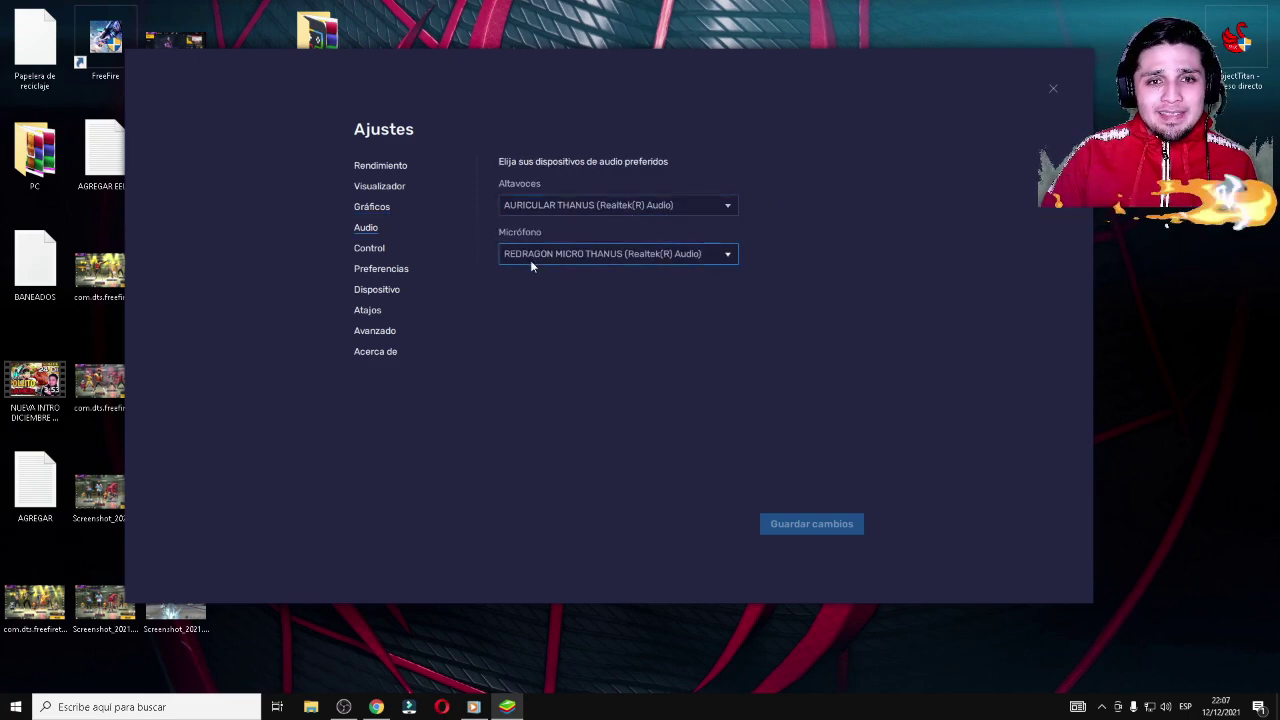
Step: Pass through the preferences to the device settings and choose Asus ROG 2 as the predefined device profile
left_click(400, 268)
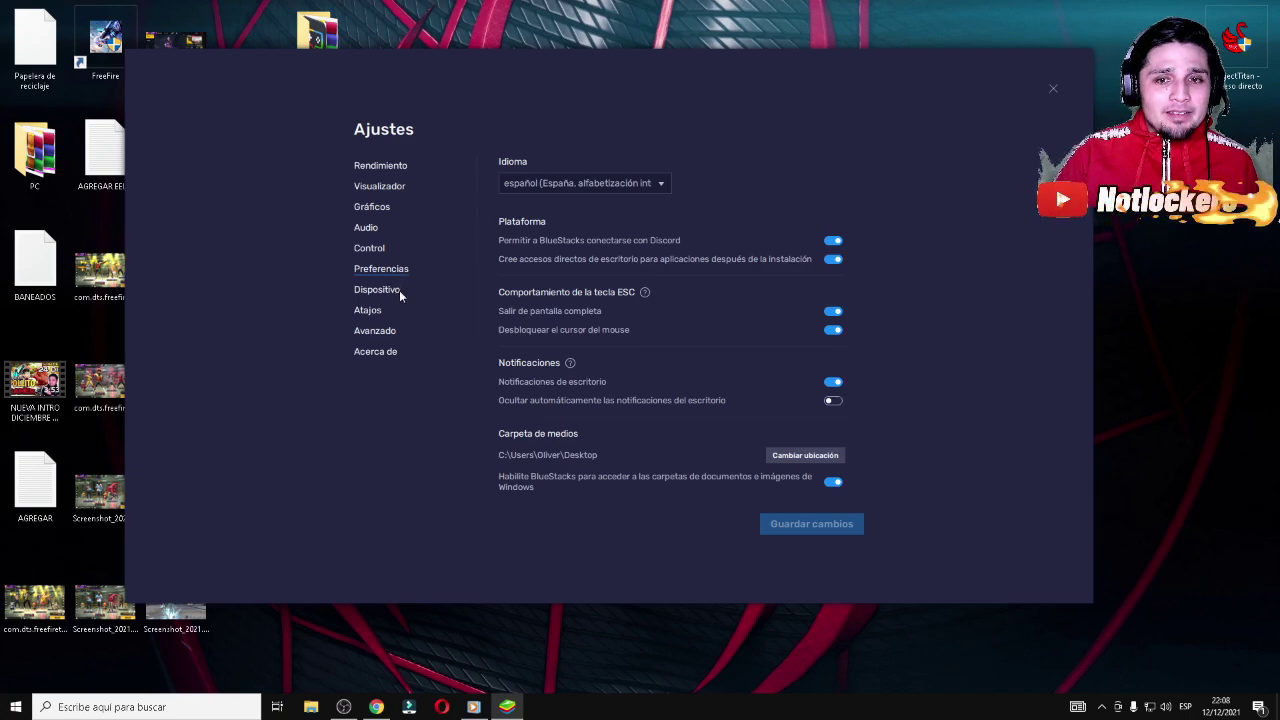
left_click(387, 292)
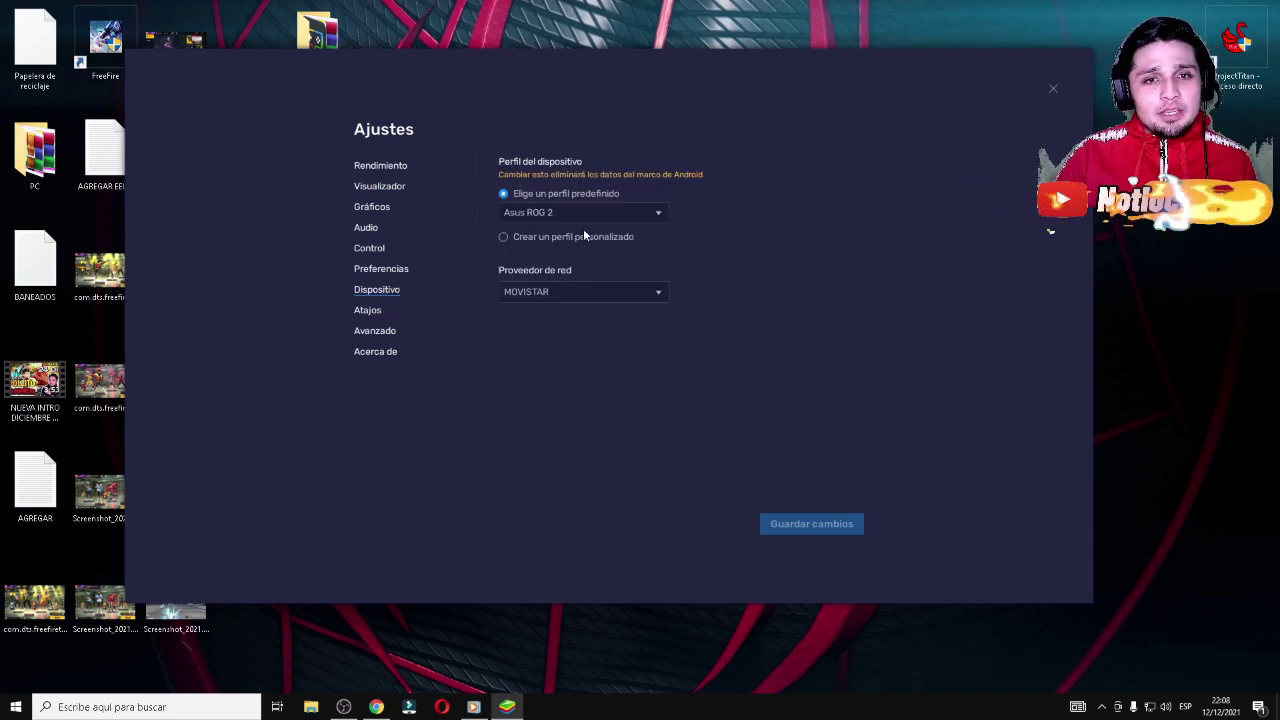
left_click(656, 216)
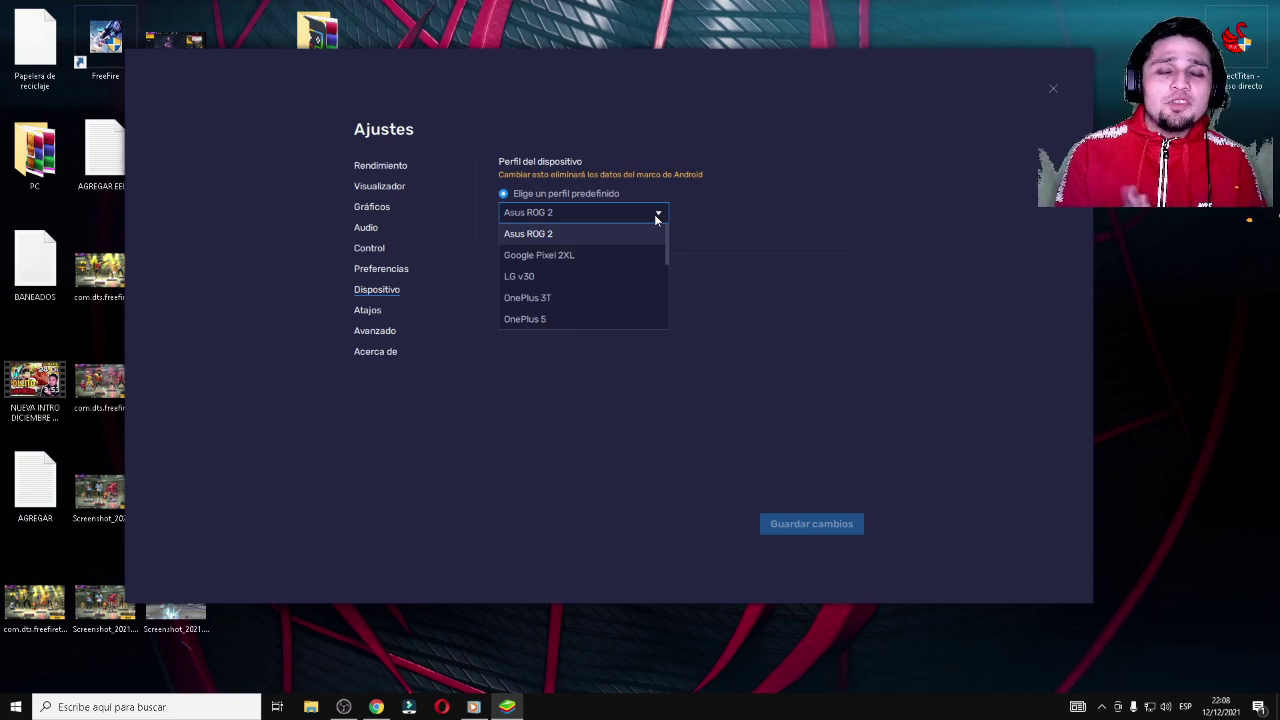
left_click(612, 235)
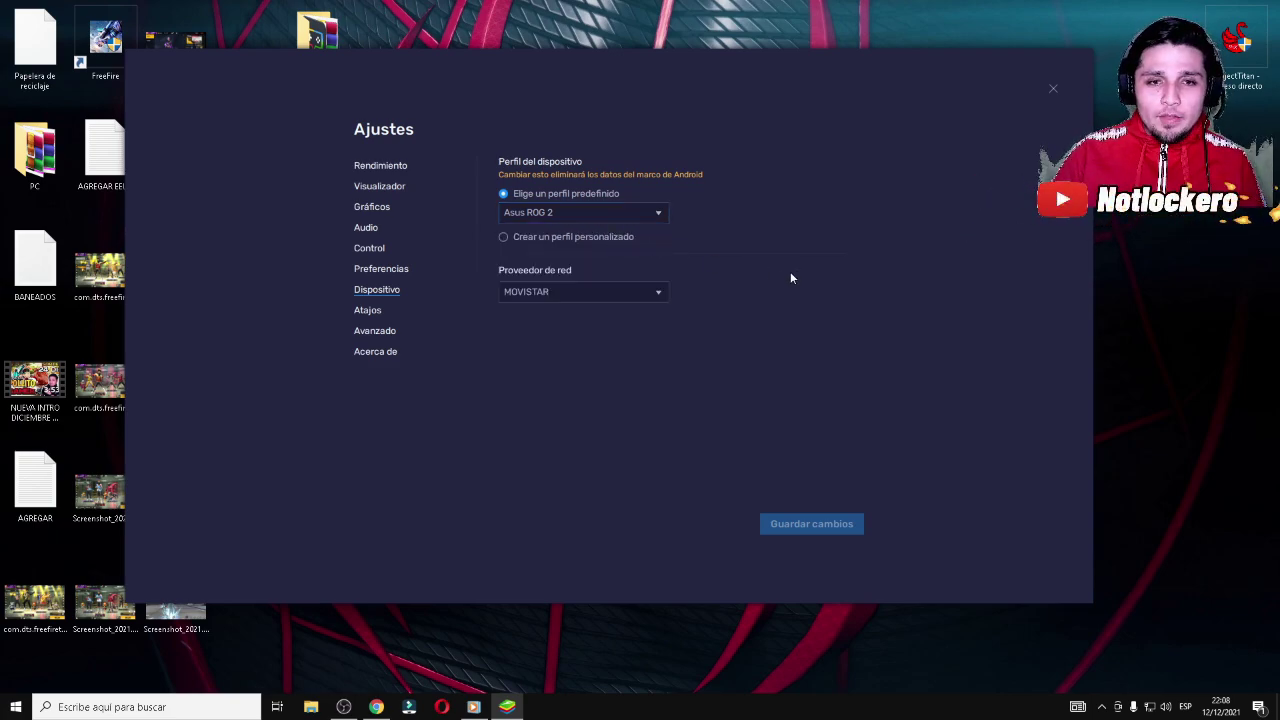
Step: Look through the shortcut, advanced and version information settings, and close the settings window
left_click(377, 313)
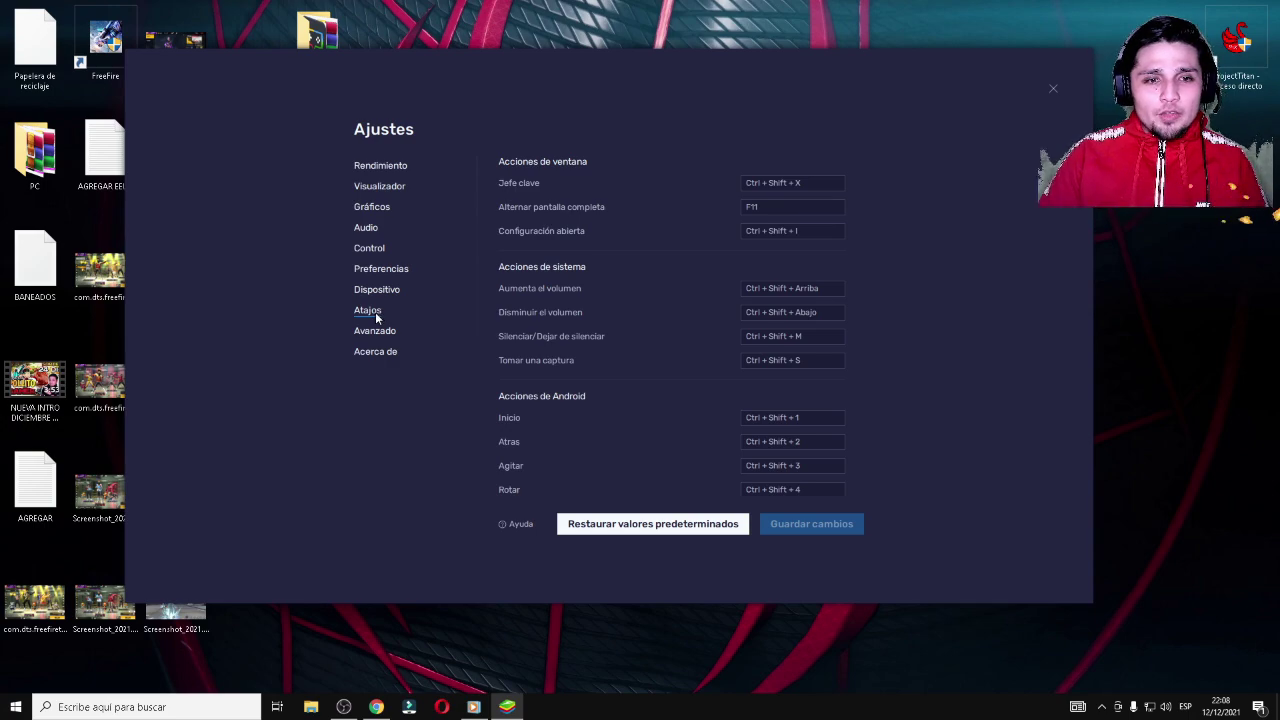
left_click(380, 332)
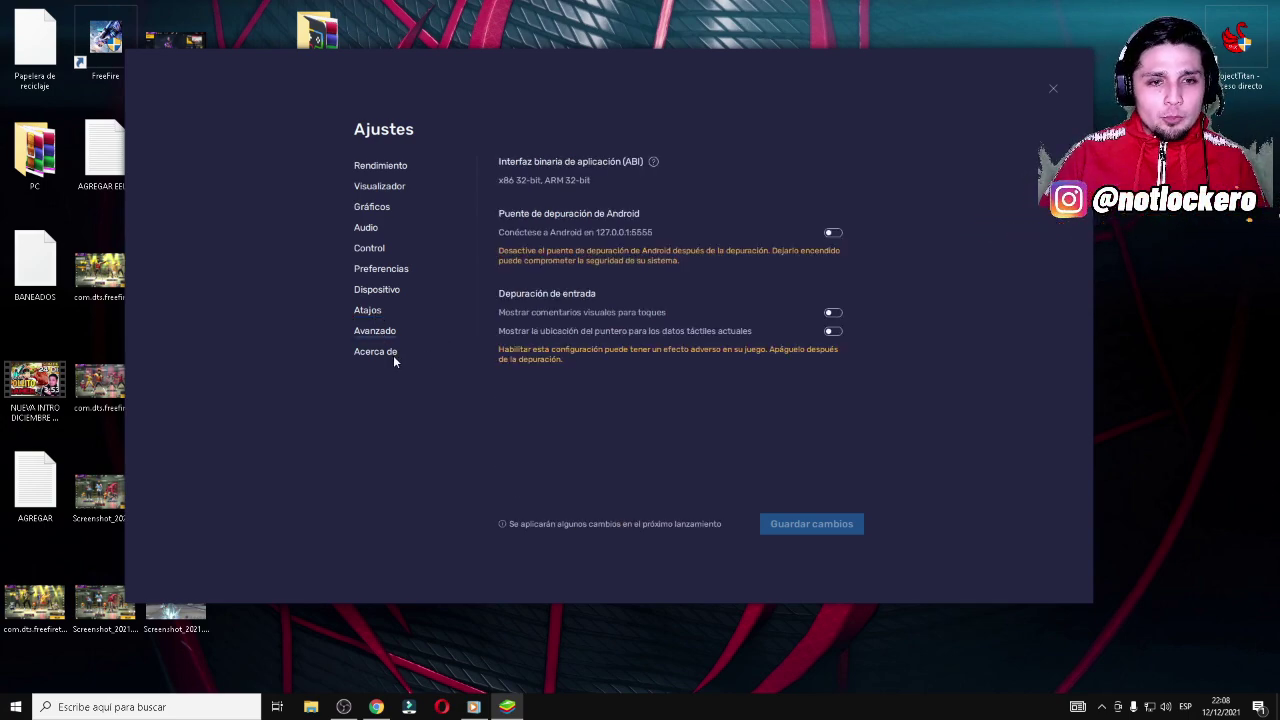
left_click(391, 353)
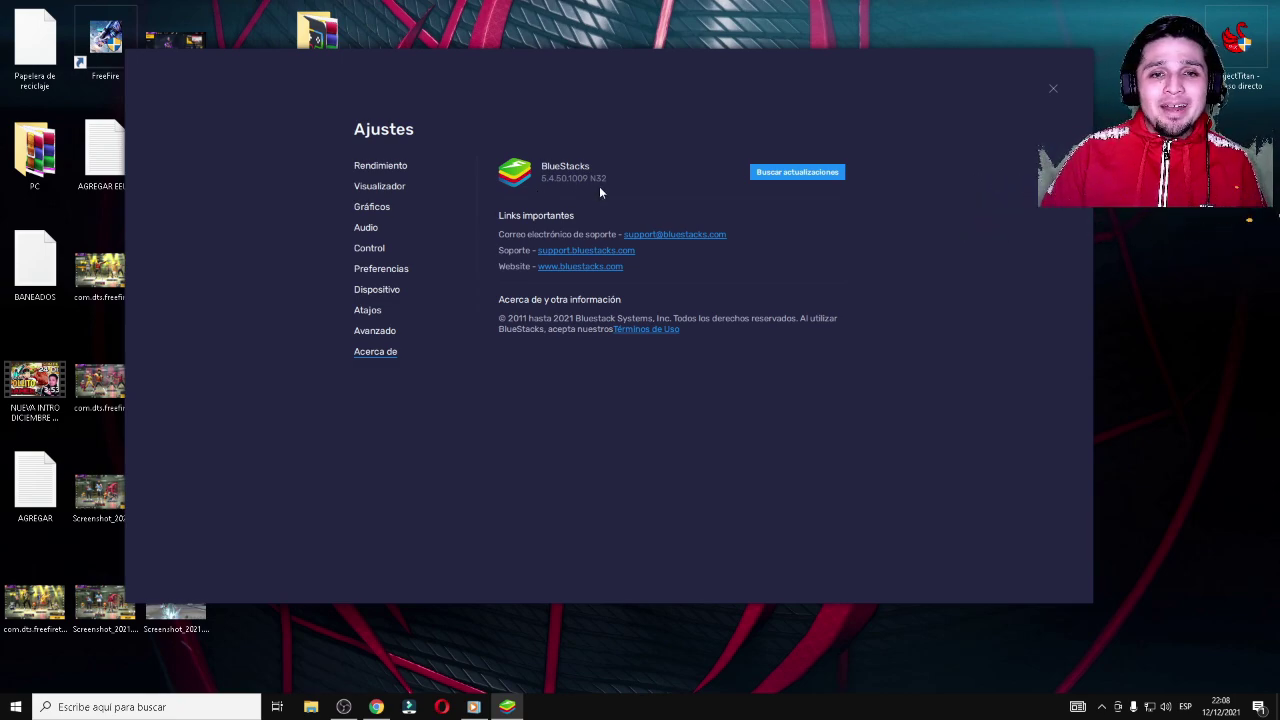
left_click(1053, 88)
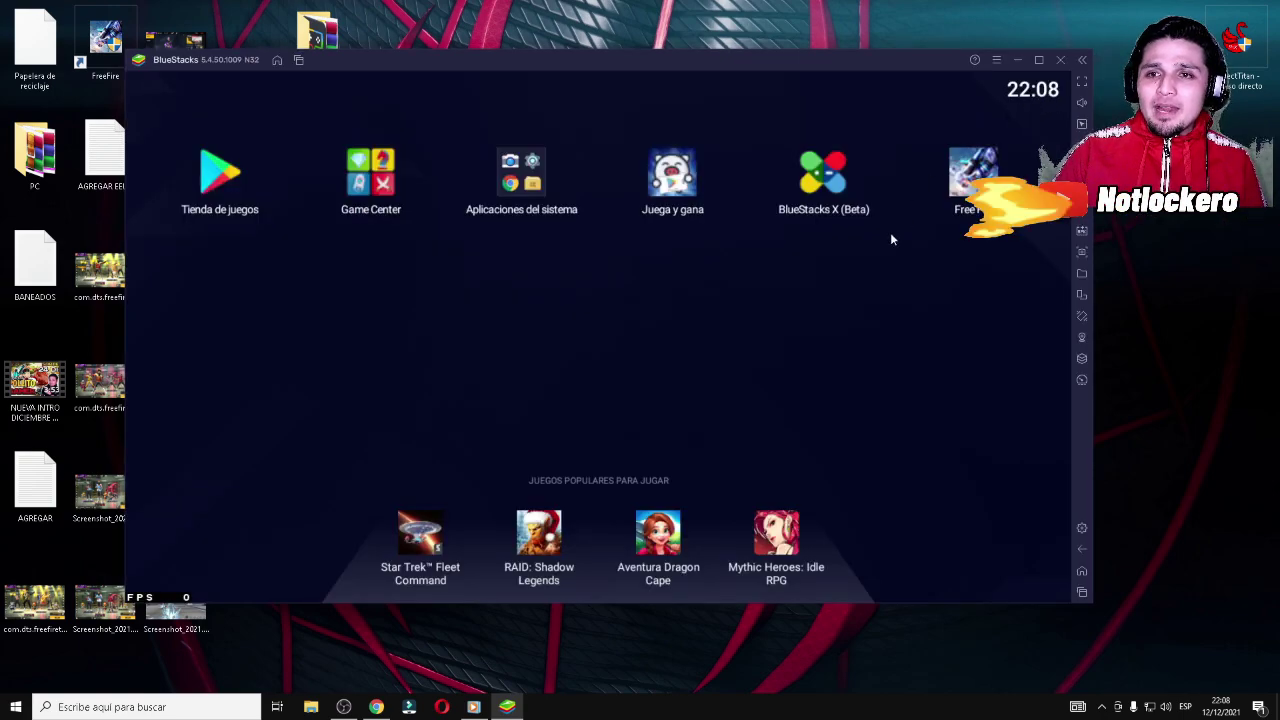
Step: Launch Free Fire in the emulator and open the Windows Task Manager while it loads
left_click(980, 176)
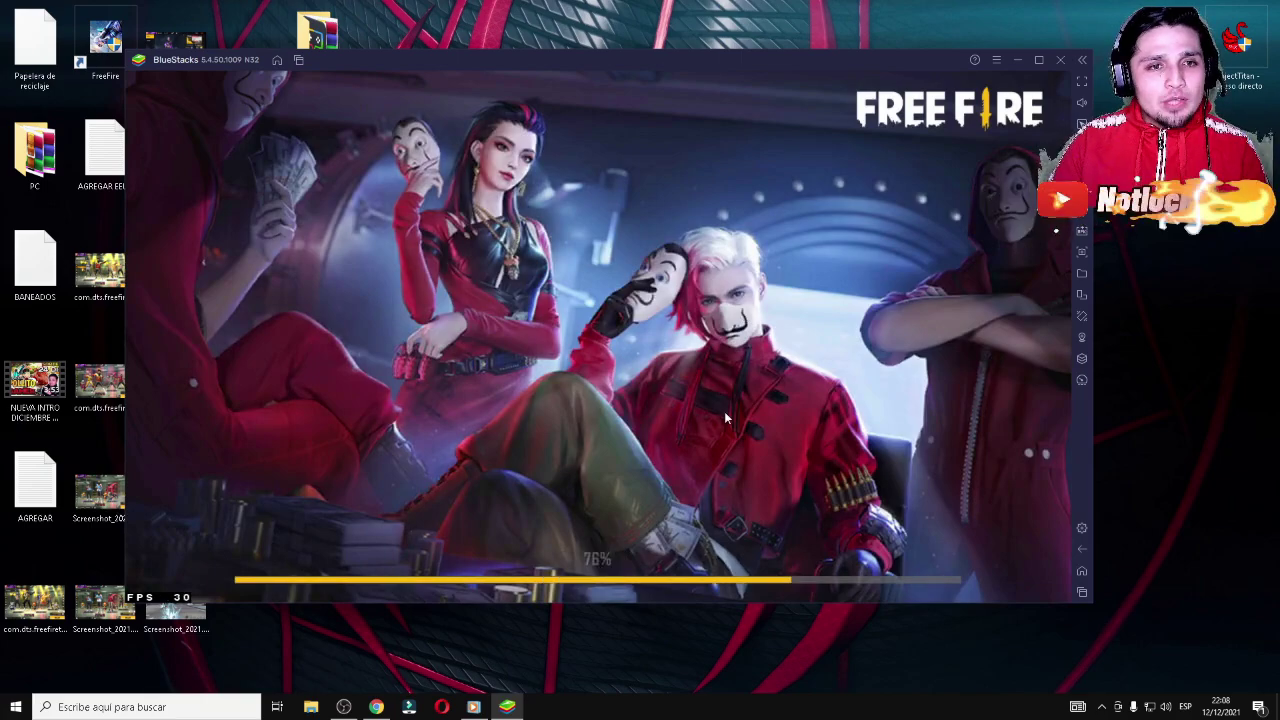
right_click(784, 706)
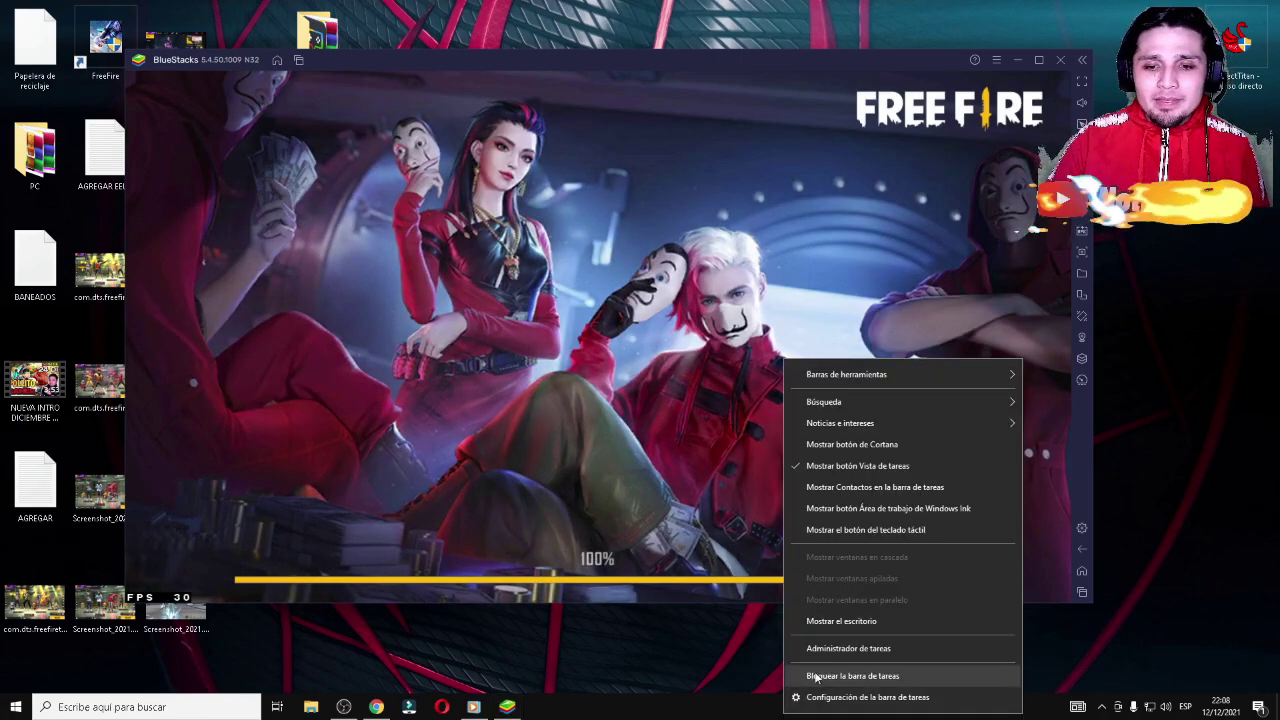
left_click(834, 651)
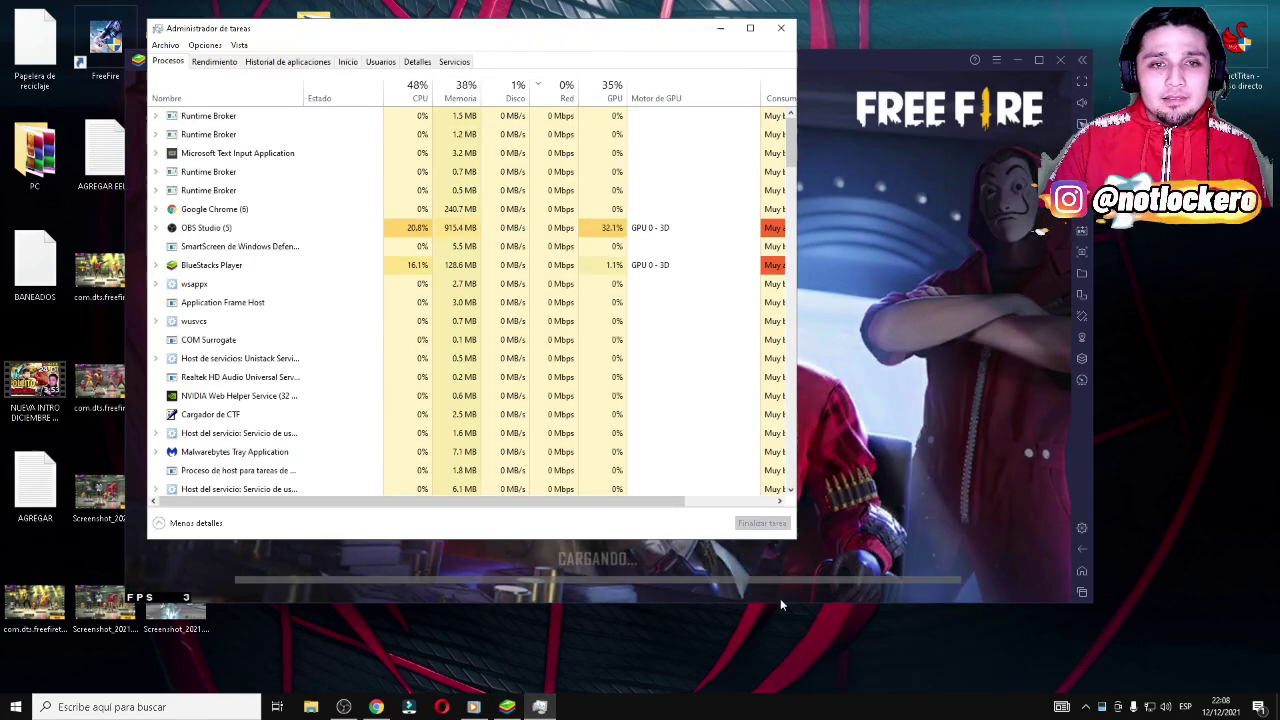
Step: Set the priority of the HD-Player.exe process to Alta, confirm the change, and close Task Manager
left_click(418, 62)
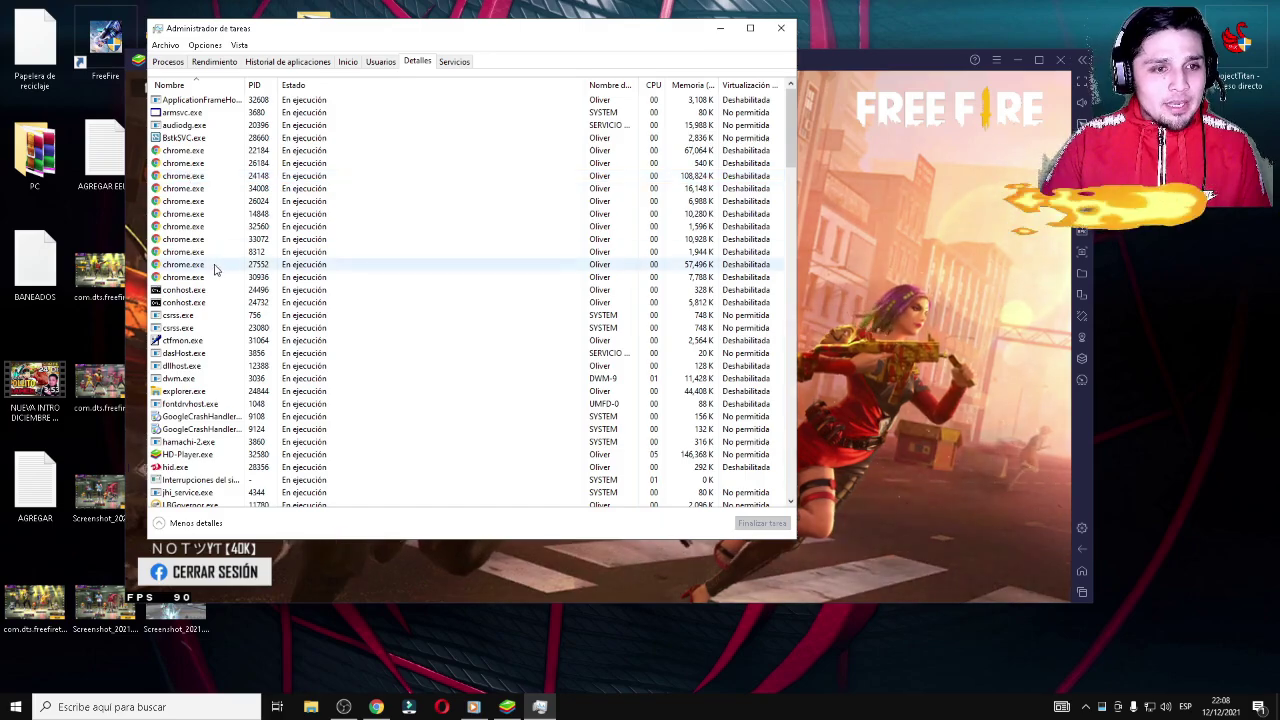
left_click(192, 455)
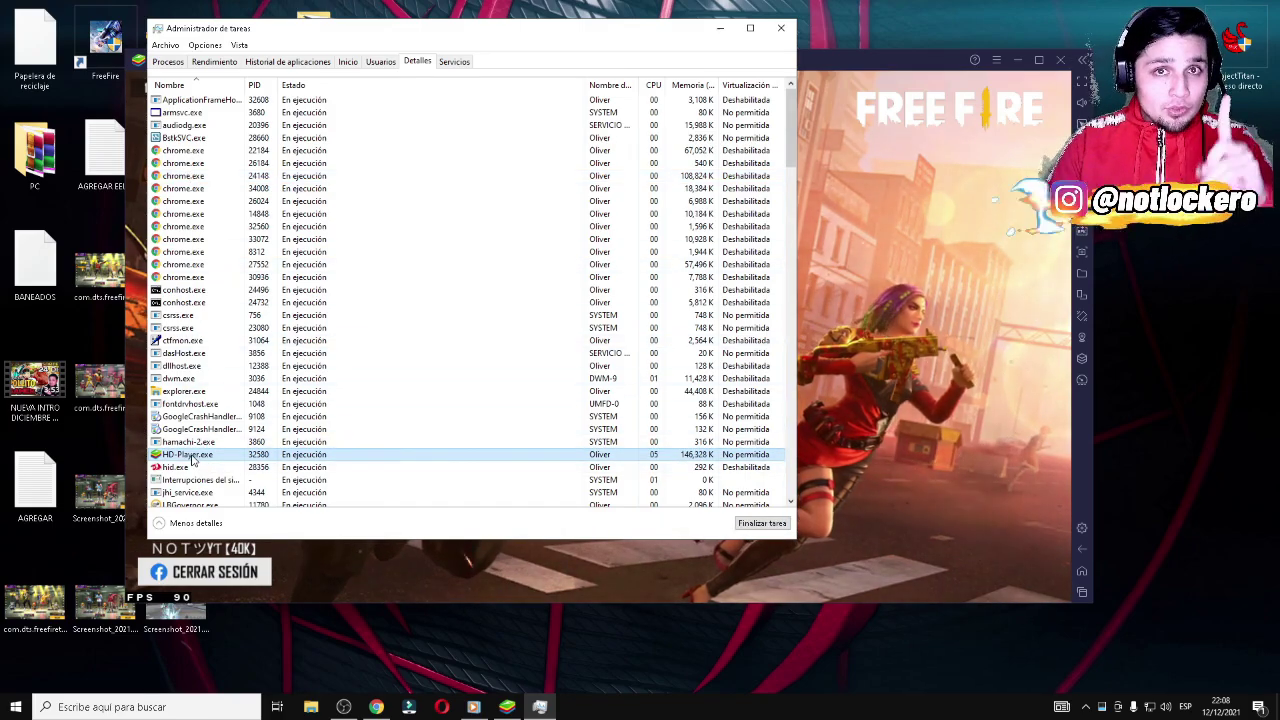
right_click(193, 457)
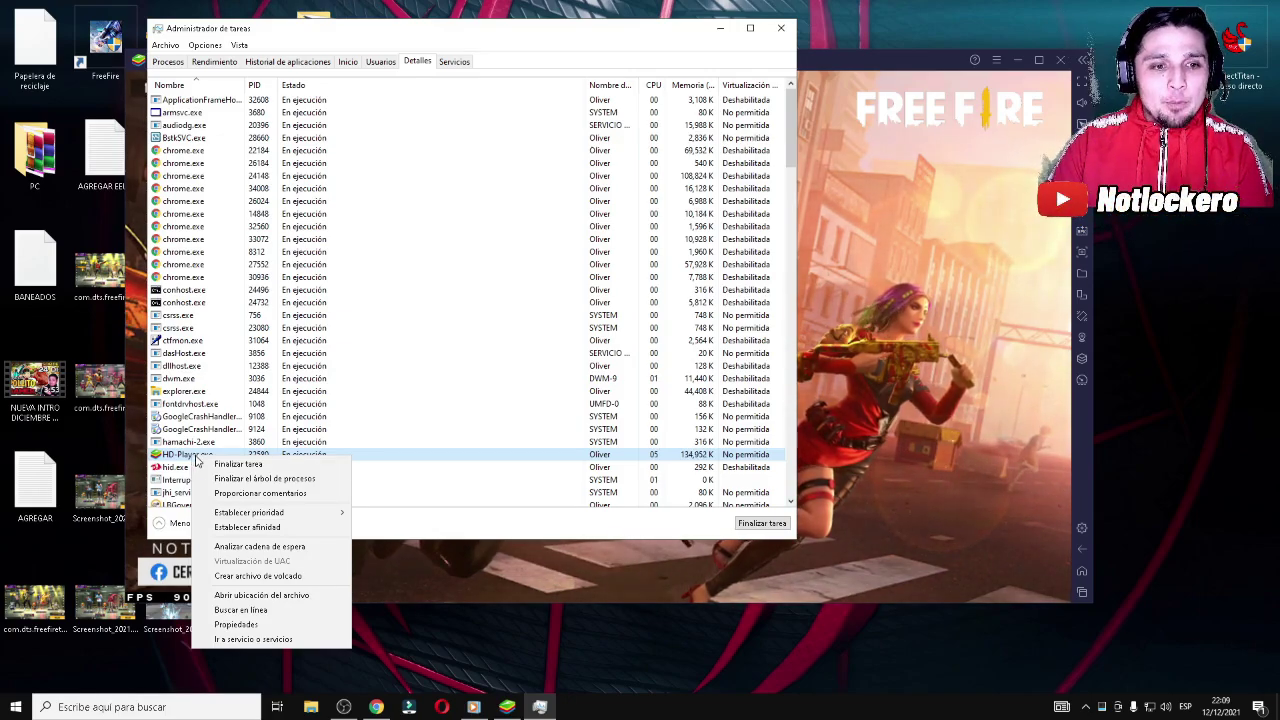
mouse_move(274, 515)
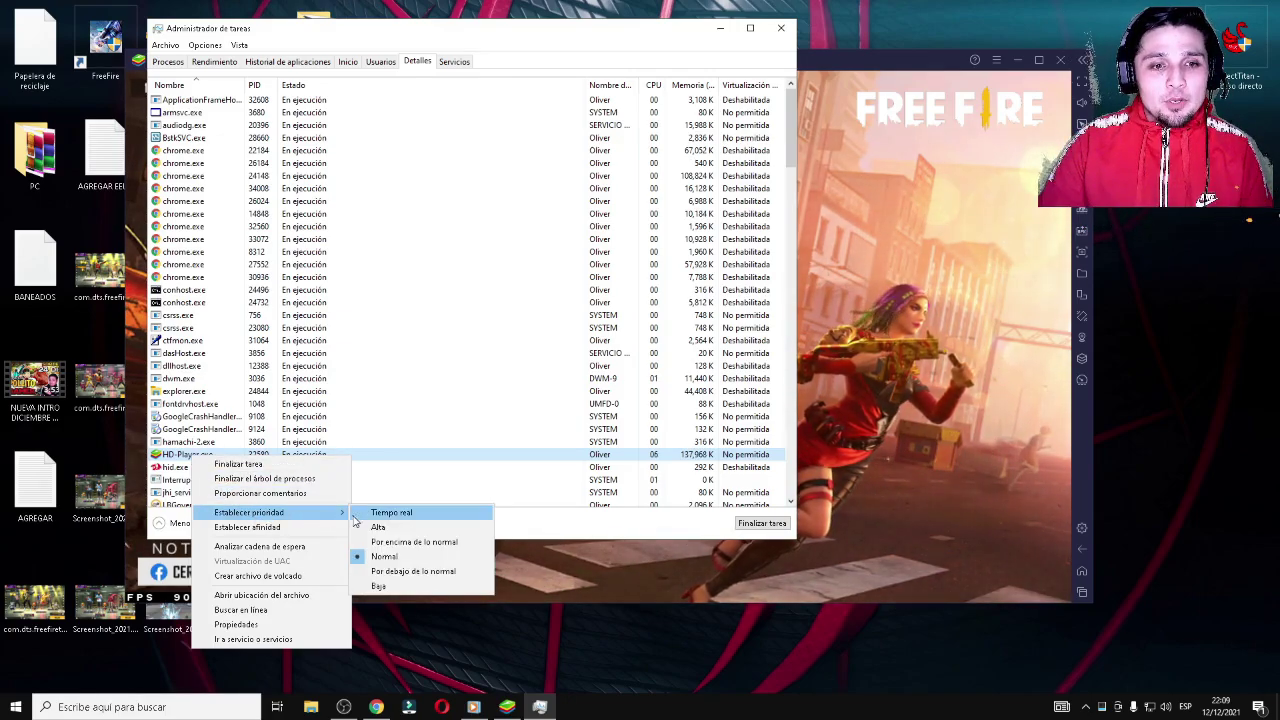
left_click(379, 526)
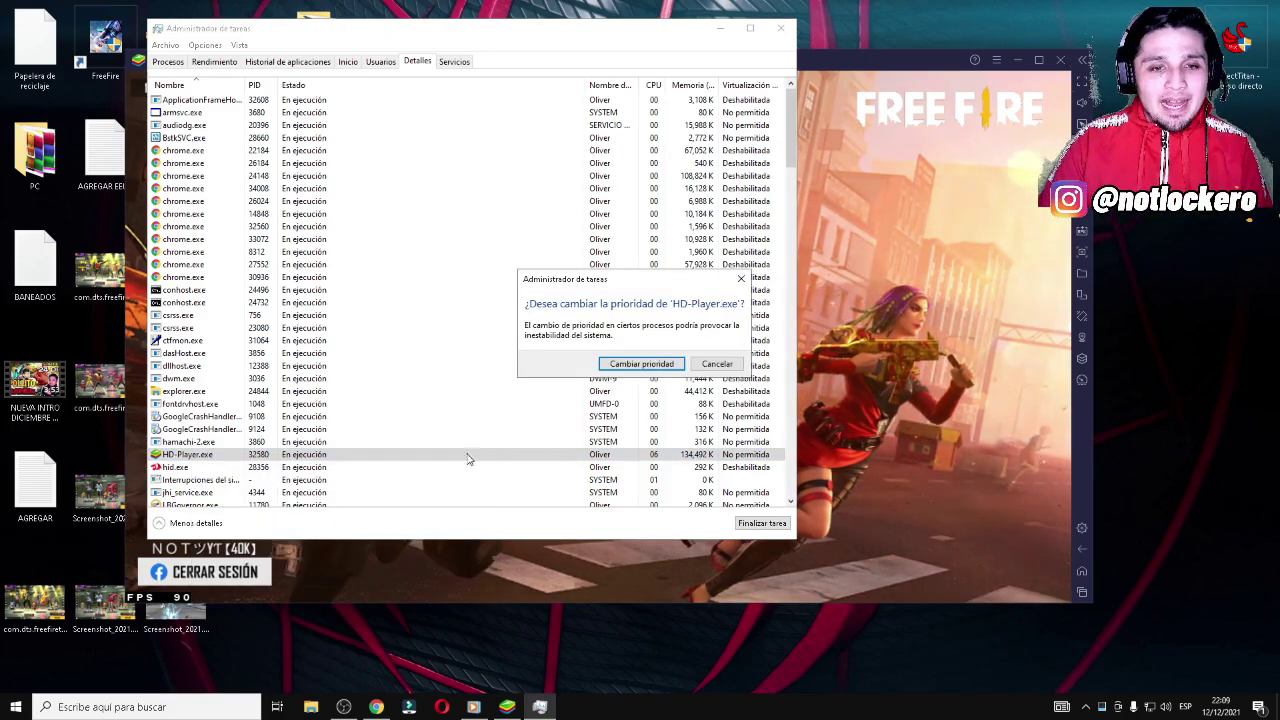
left_click(656, 366)
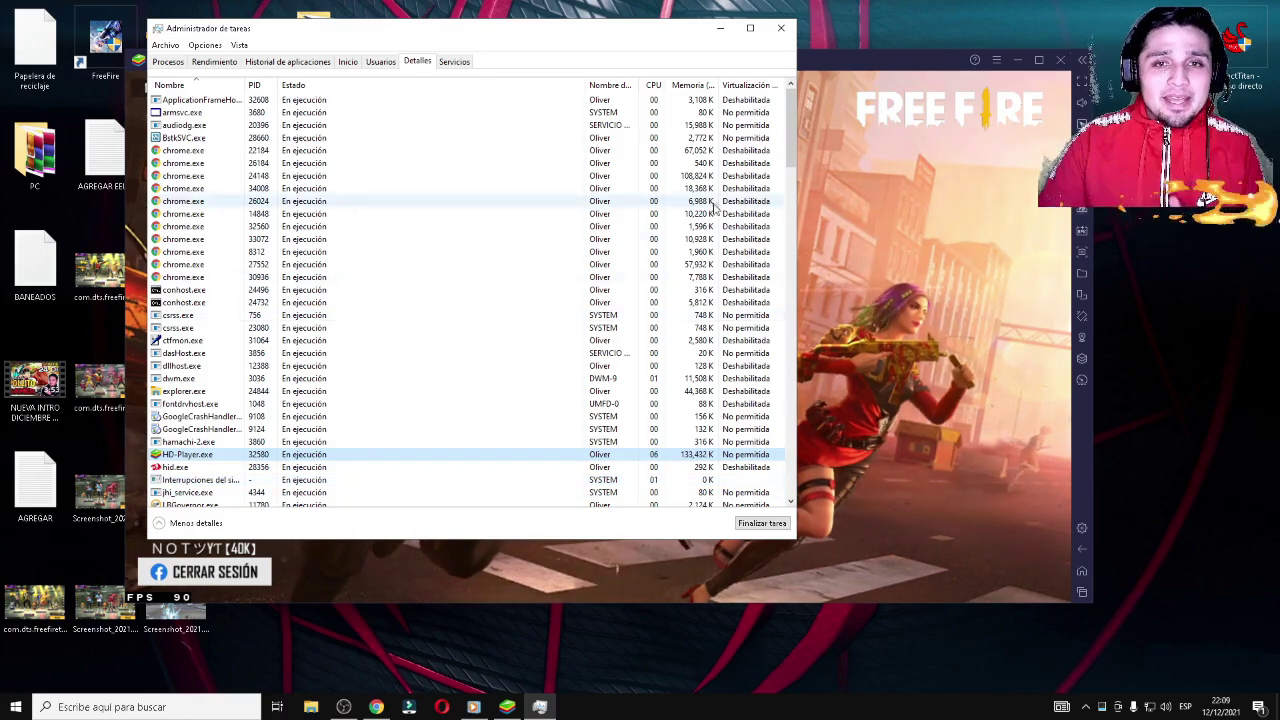
left_click(784, 29)
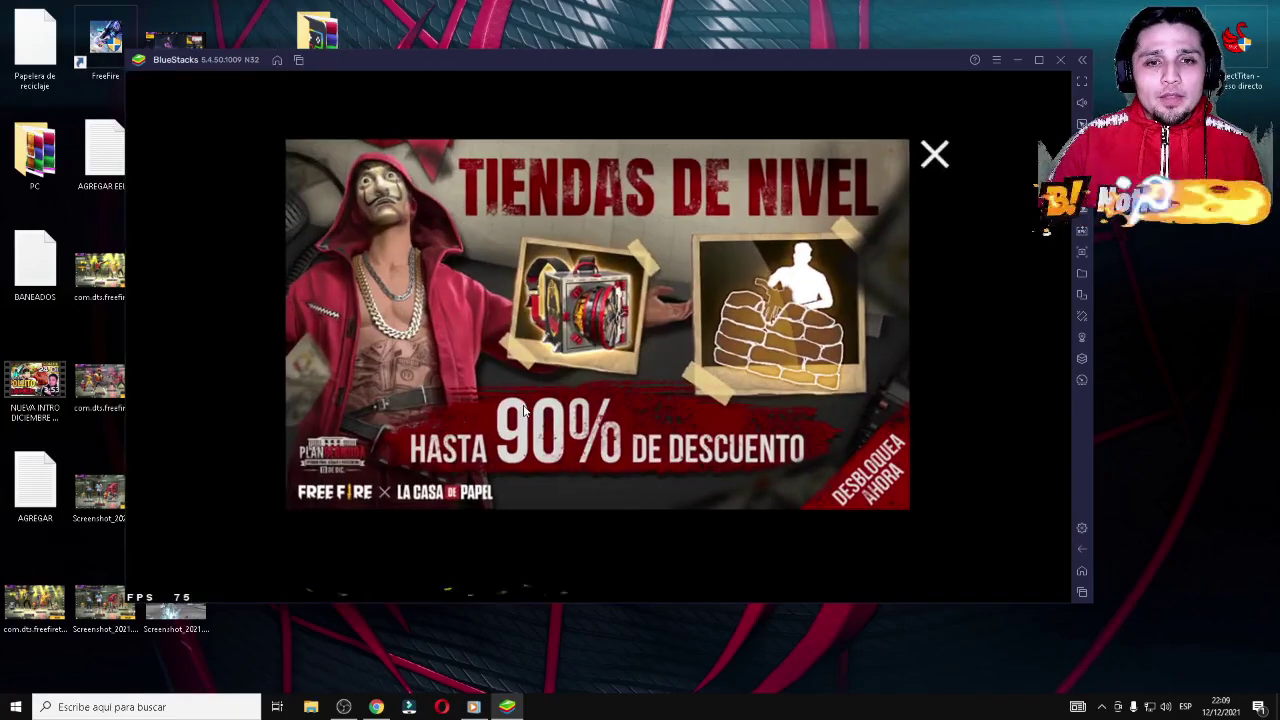
Step: Dismiss the promotional announcements and the Plan Bermuda event page to reach the Free Fire lobby
left_click(930, 158)
left_click(935, 156)
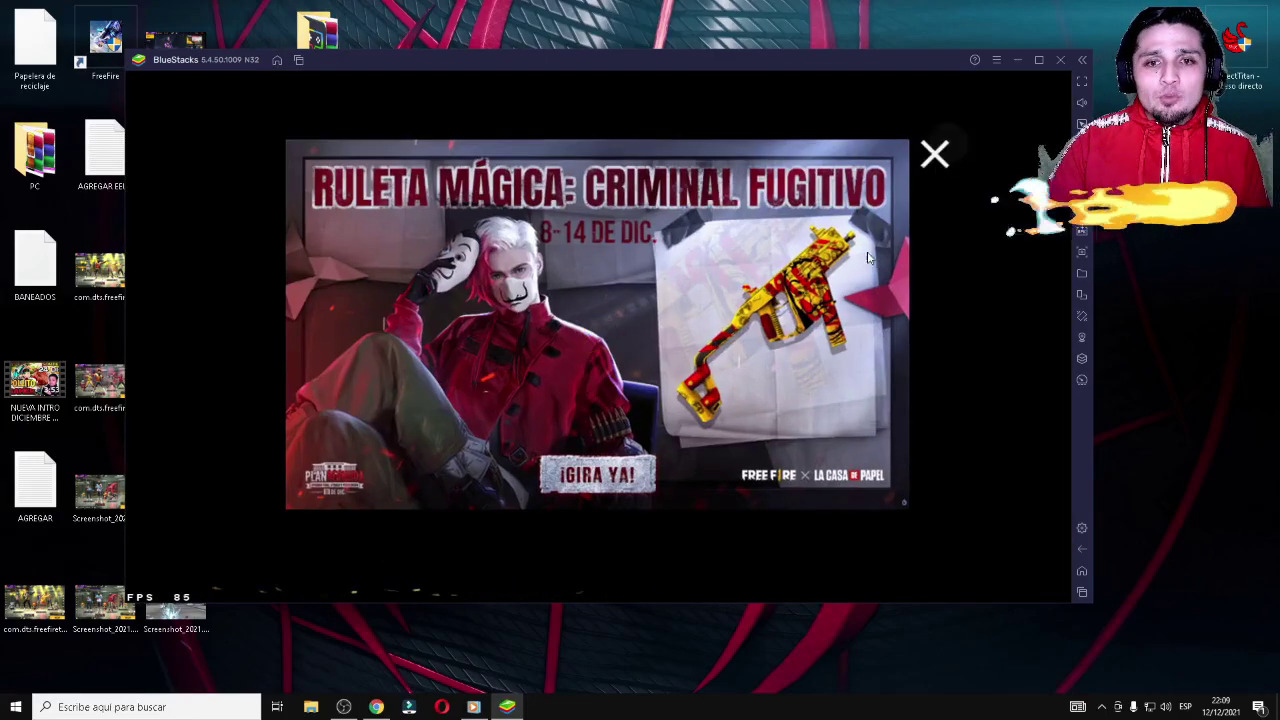
left_click(935, 154)
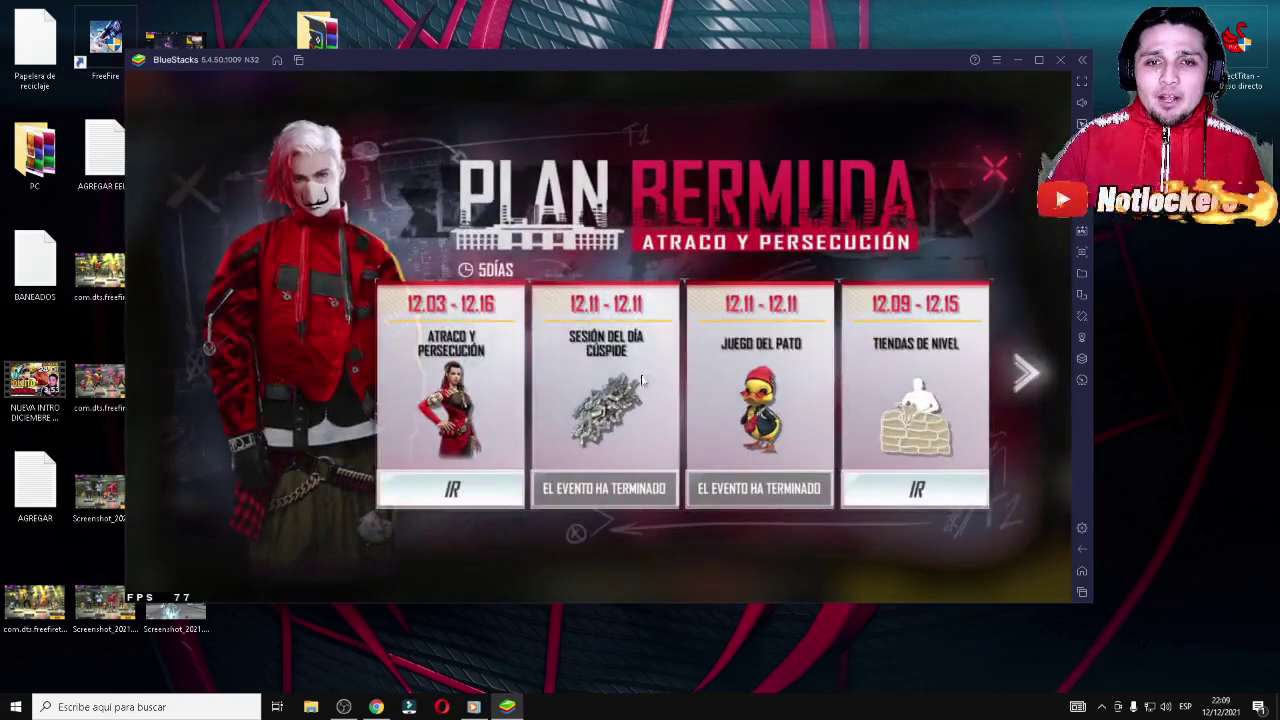
left_click(995, 168)
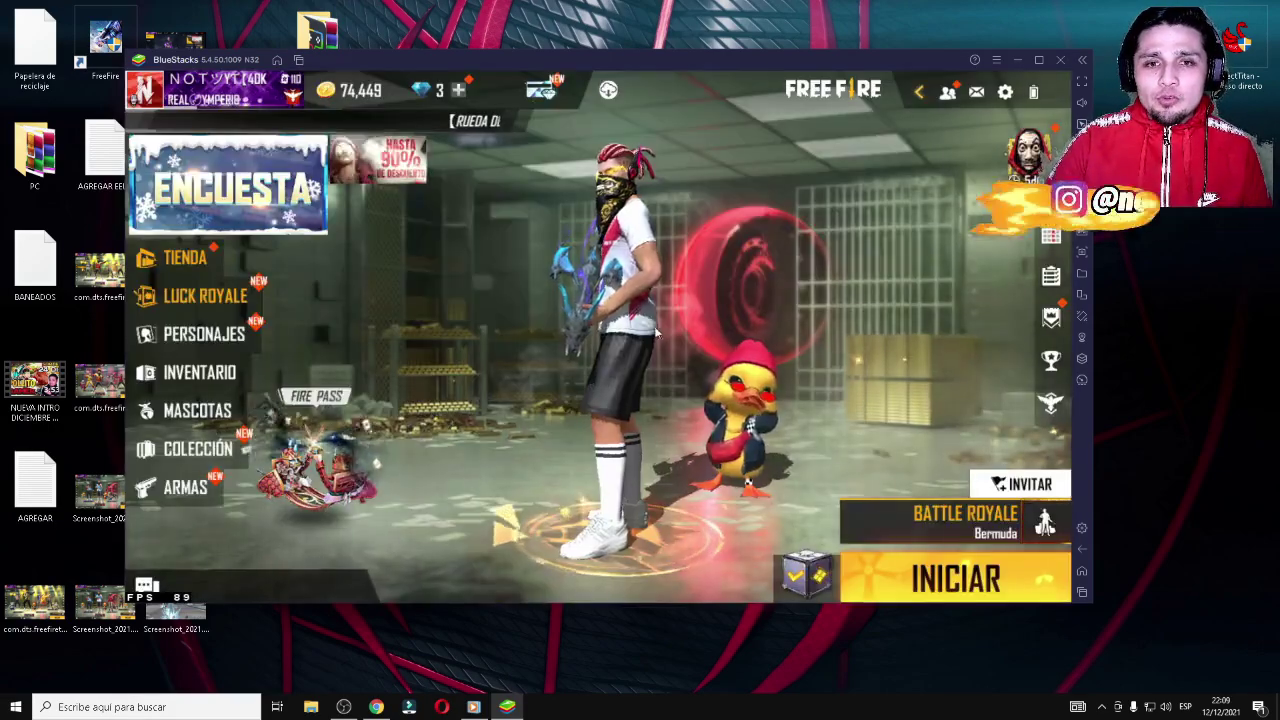
Step: Look through the game's sensitivity, controls and display settings, and check the packages in the download centre
left_click(1005, 91)
left_click(185, 199)
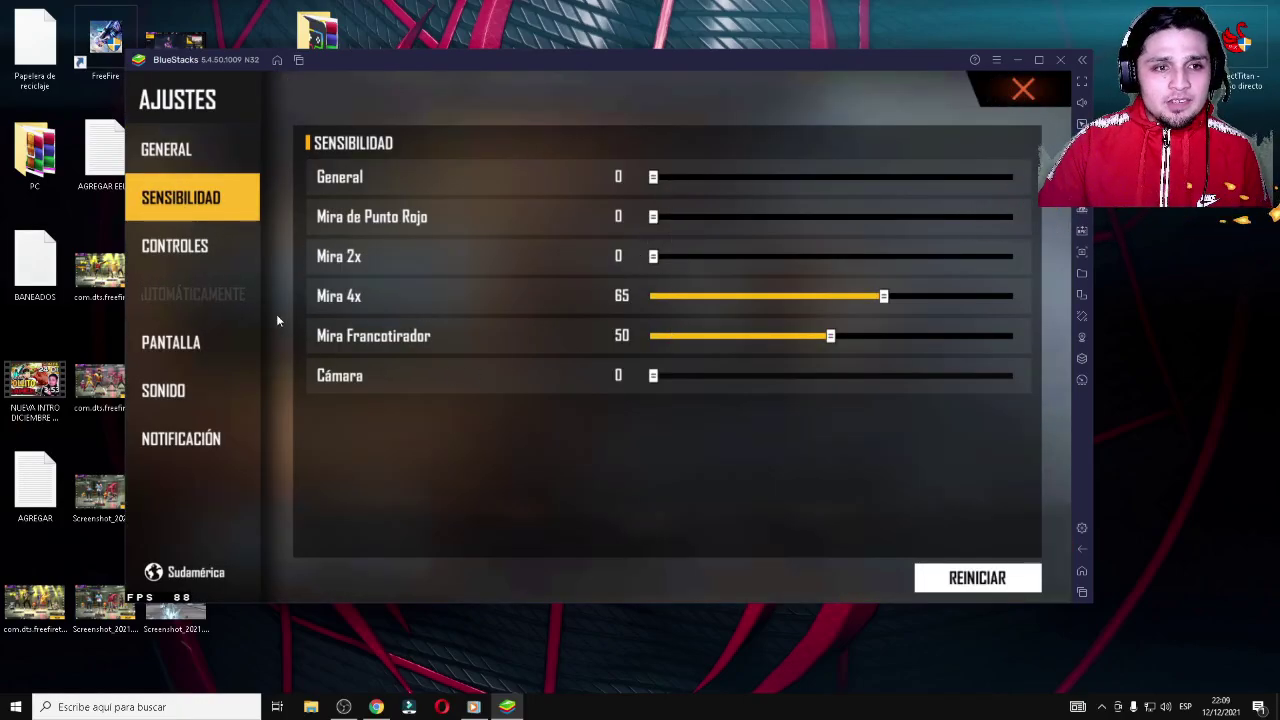
left_click(175, 246)
left_click(171, 342)
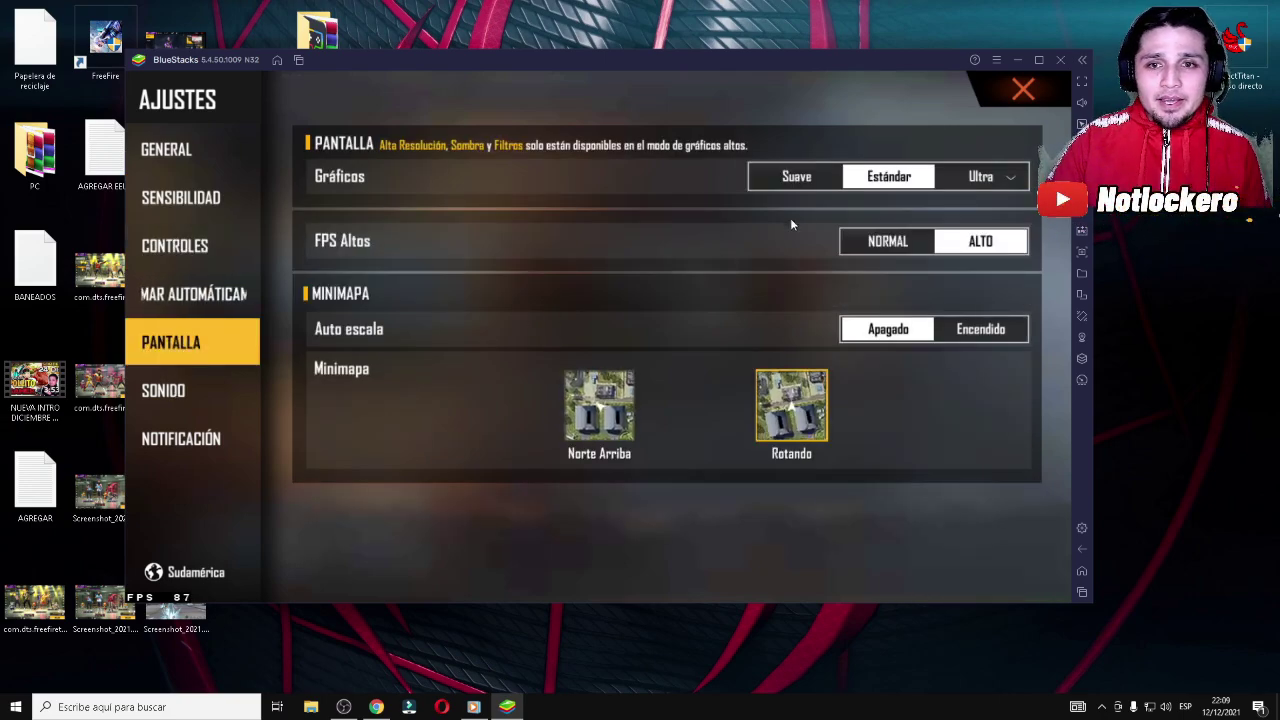
left_click(800, 180)
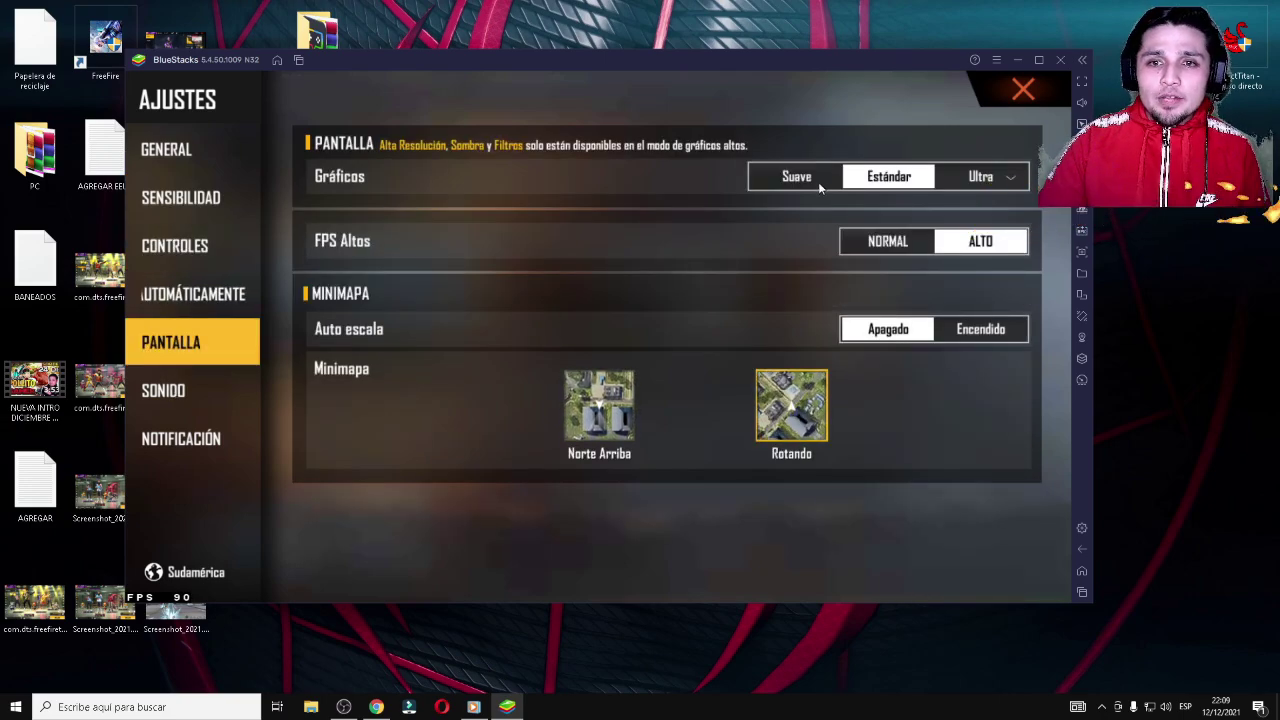
left_click(1022, 90)
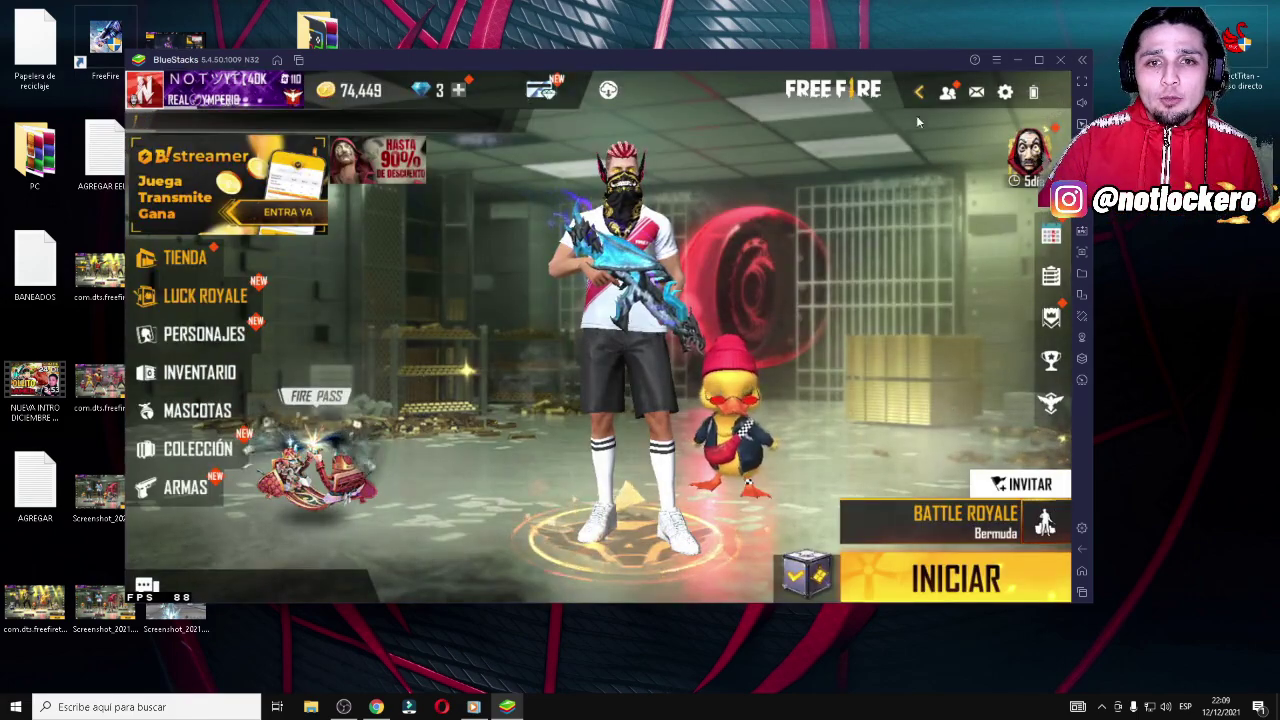
left_click(607, 92)
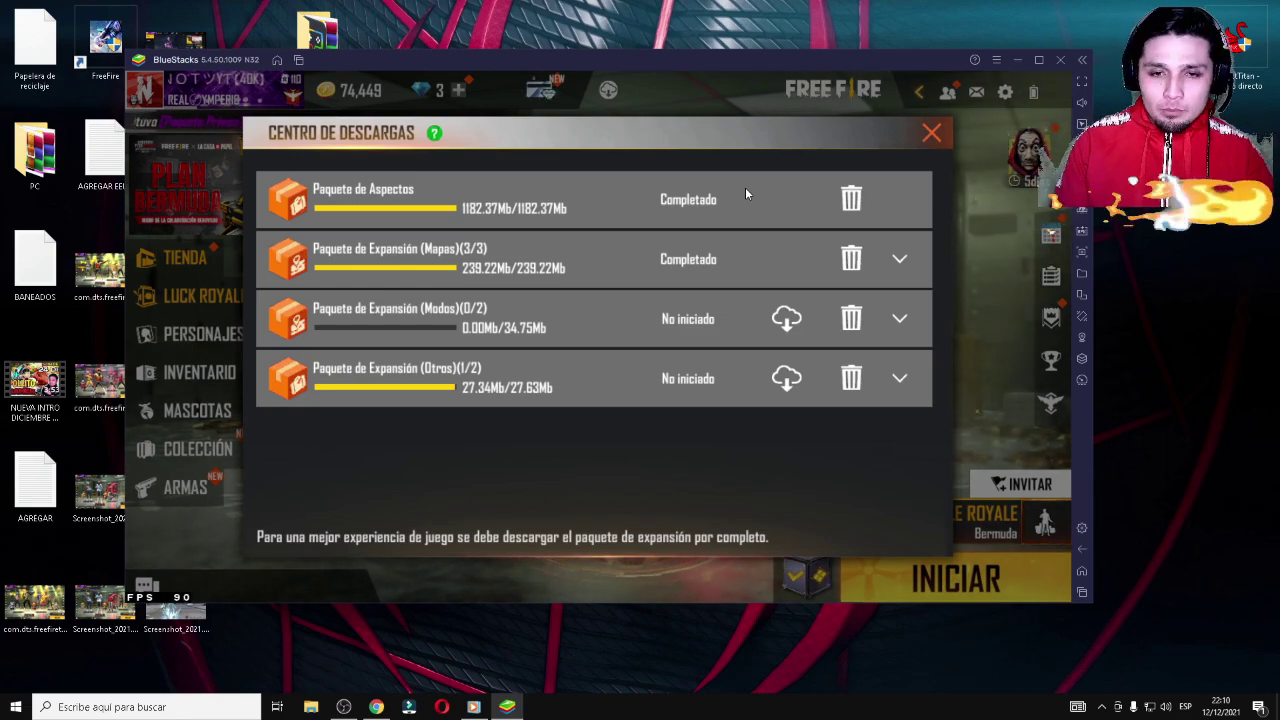
left_click(927, 138)
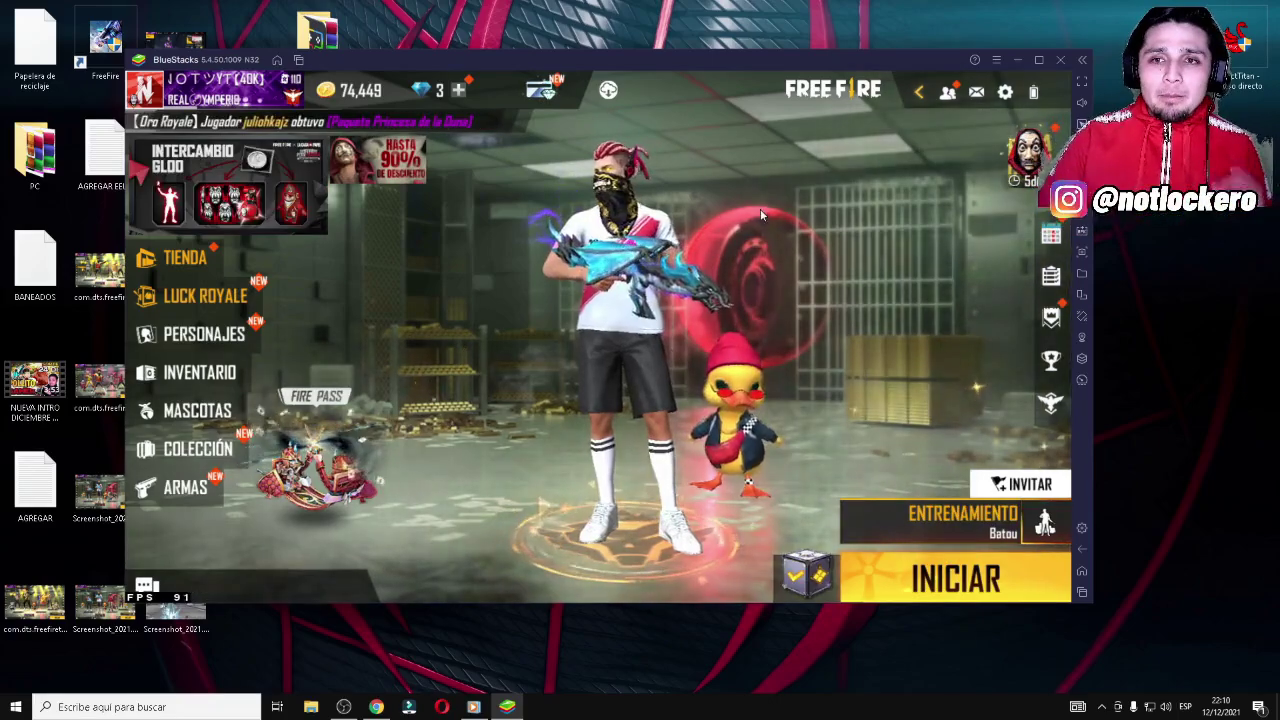
Step: Open the game's Custom HUD from the controls settings and bring up the emulator's advanced game controls editor
left_click(1005, 92)
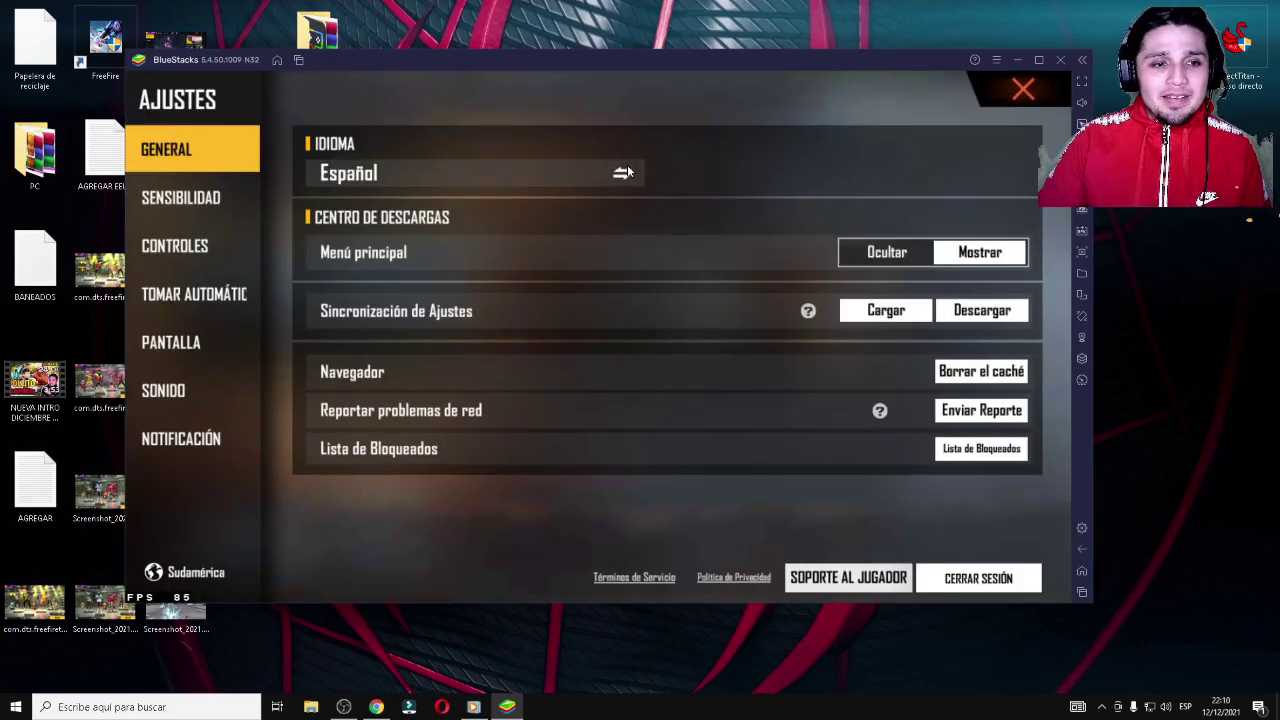
left_click(172, 245)
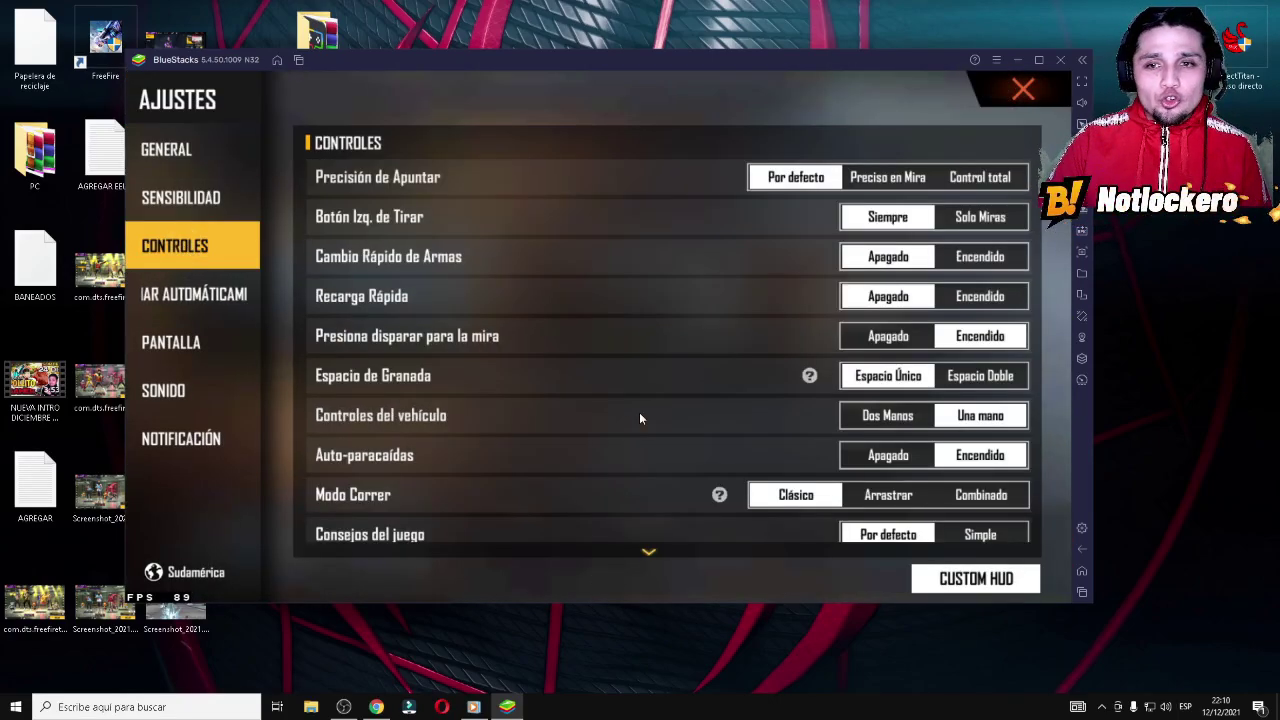
left_click(980, 580)
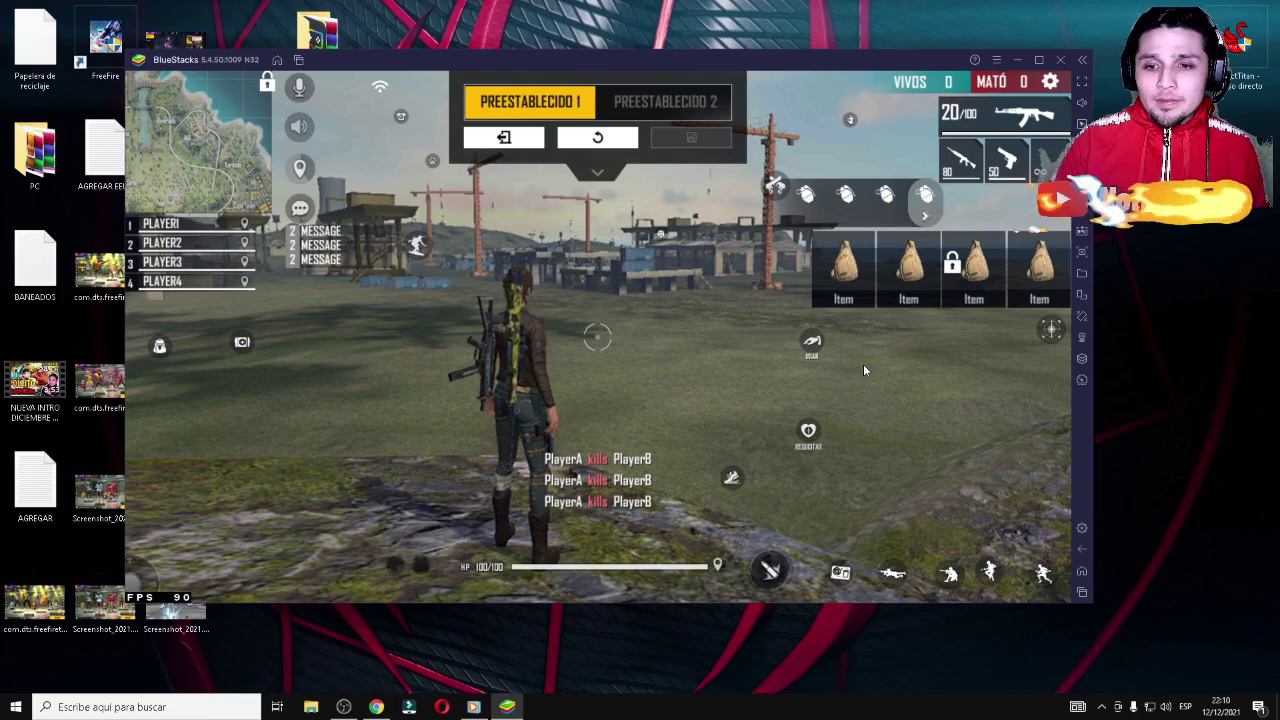
left_click_drag(936, 72, 603, 72)
left_click(765, 131)
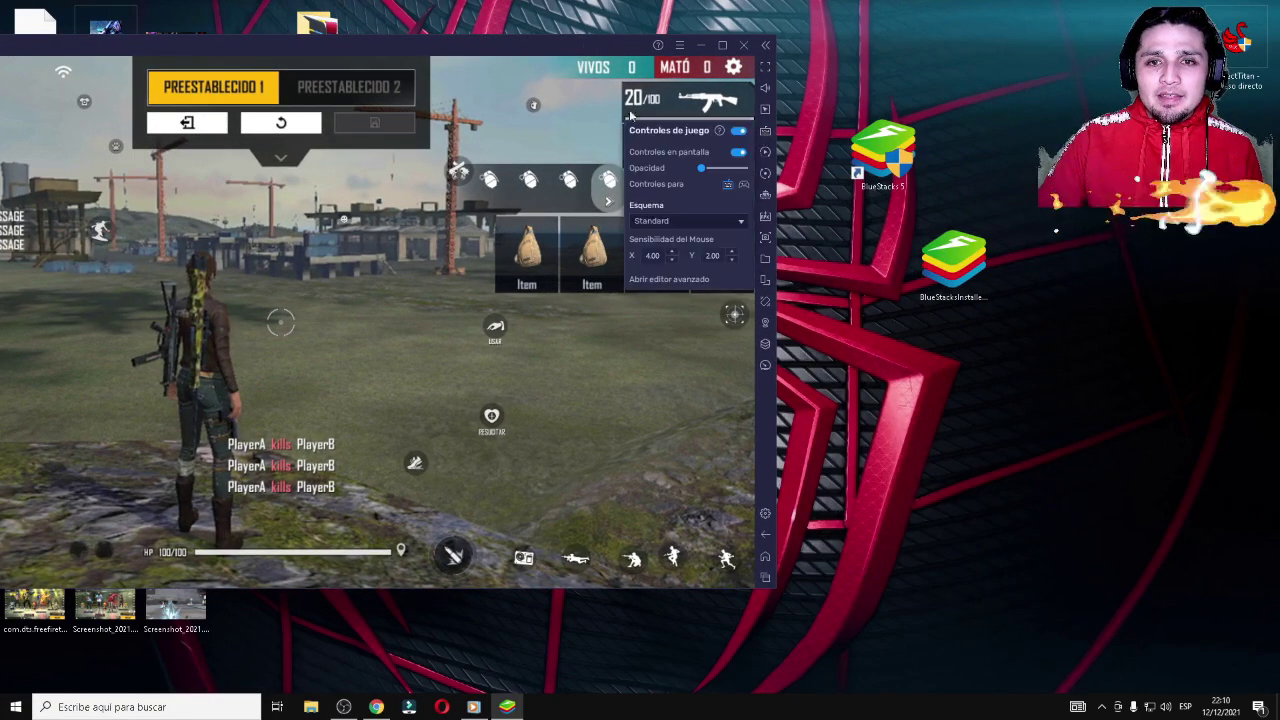
left_click(670, 280)
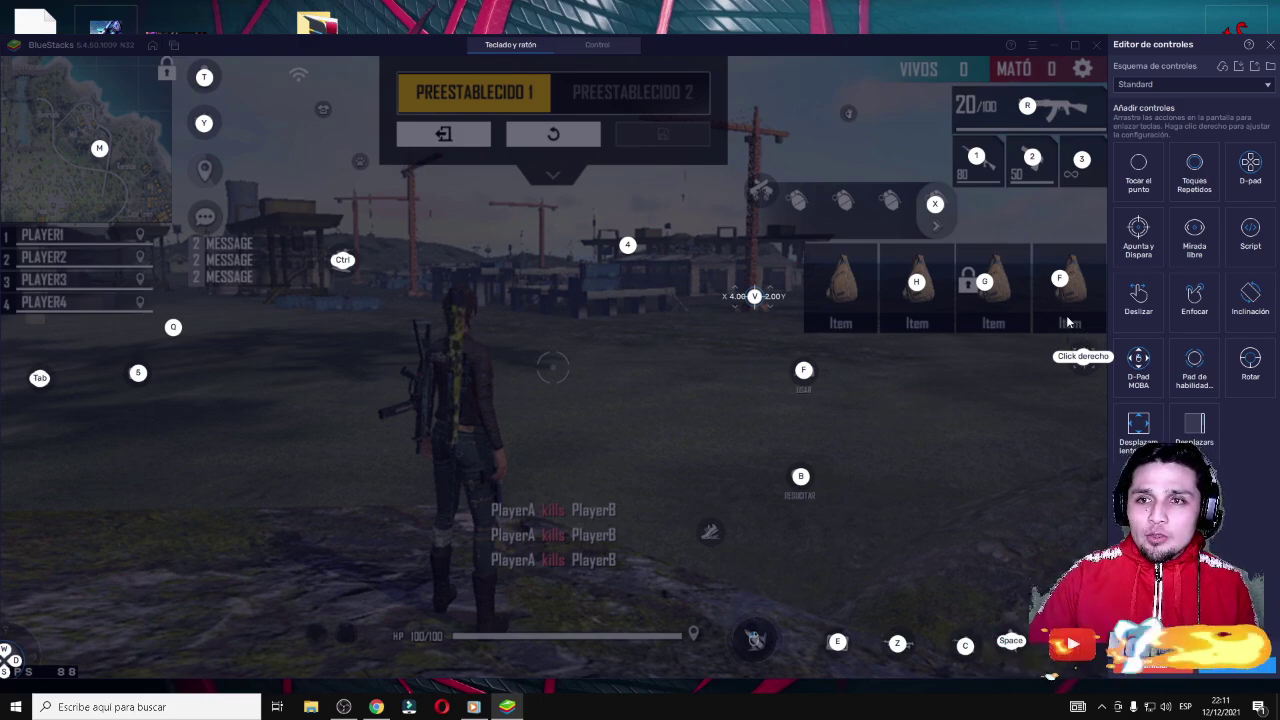
Step: Compare the key layouts of the Smart and Standard control schemes, ending on Standard
left_click(1185, 85)
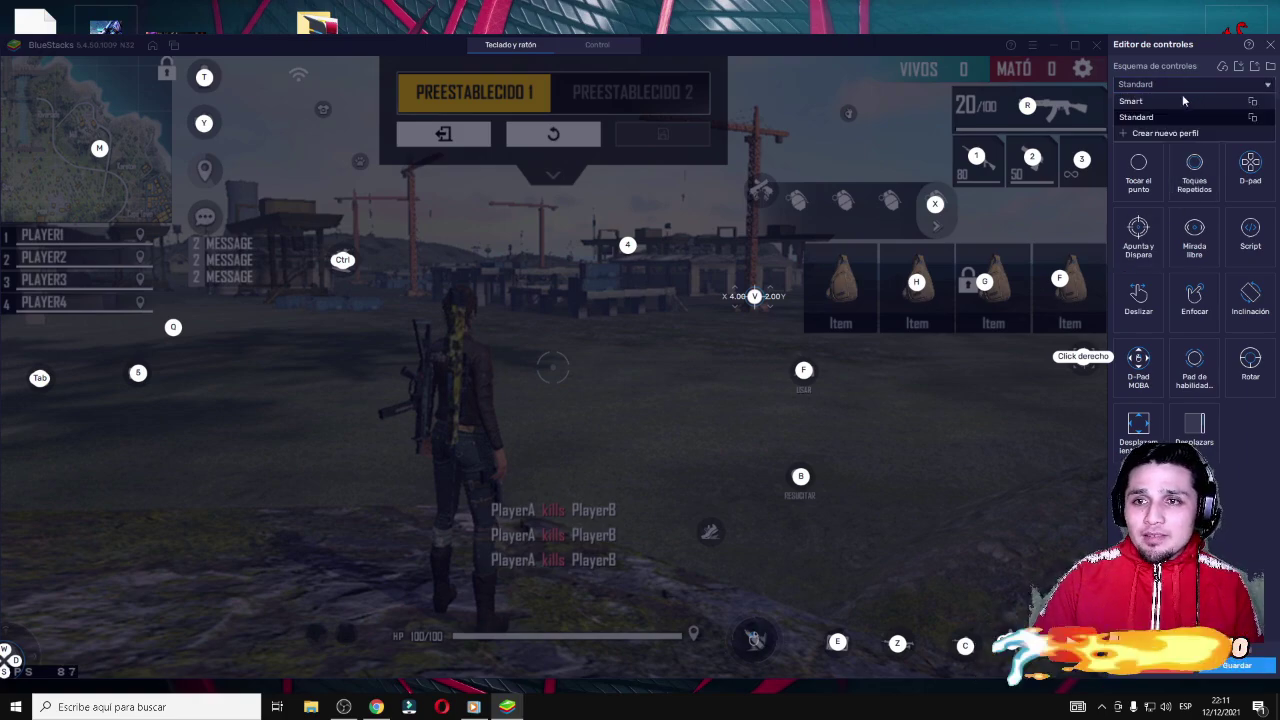
left_click(1167, 101)
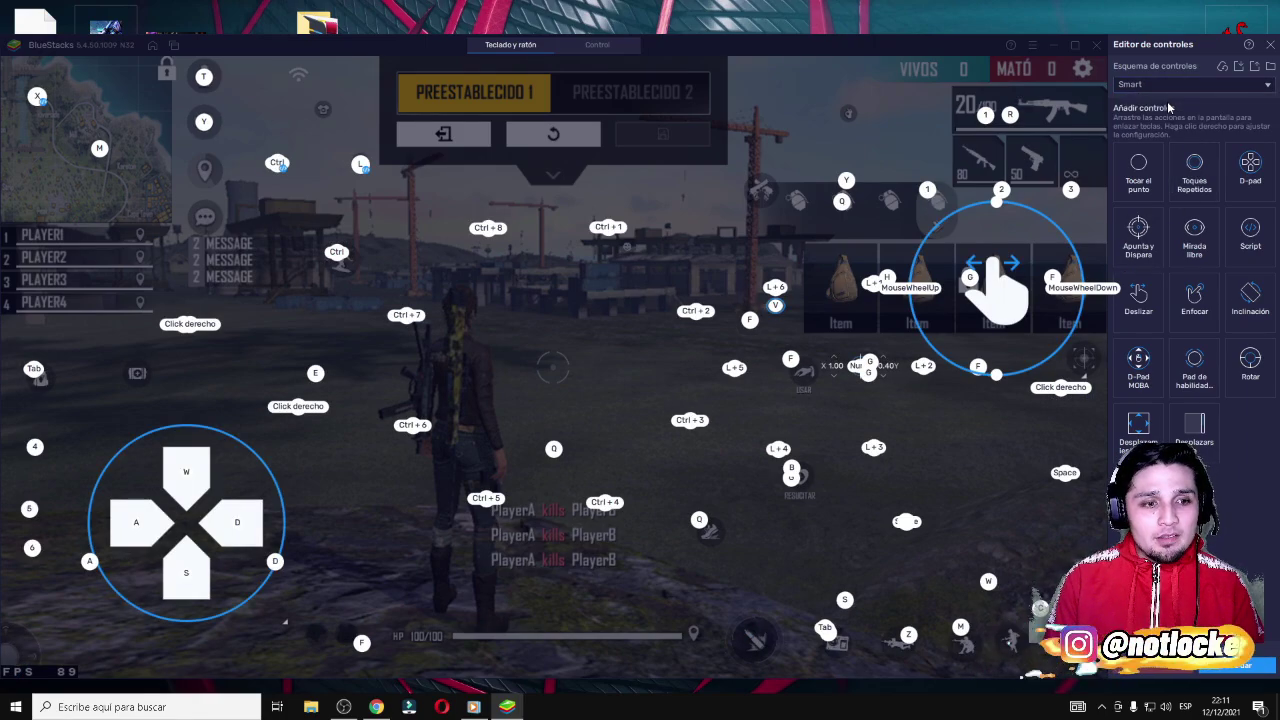
left_click(1174, 89)
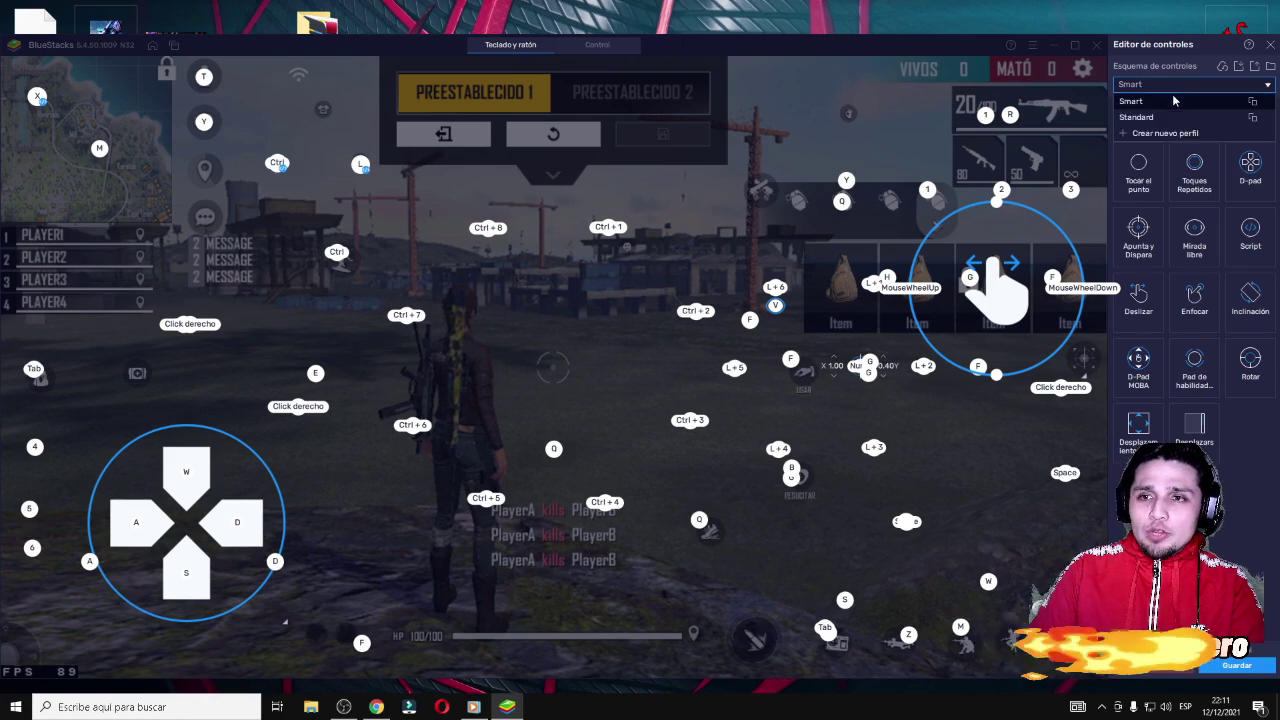
left_click(1150, 117)
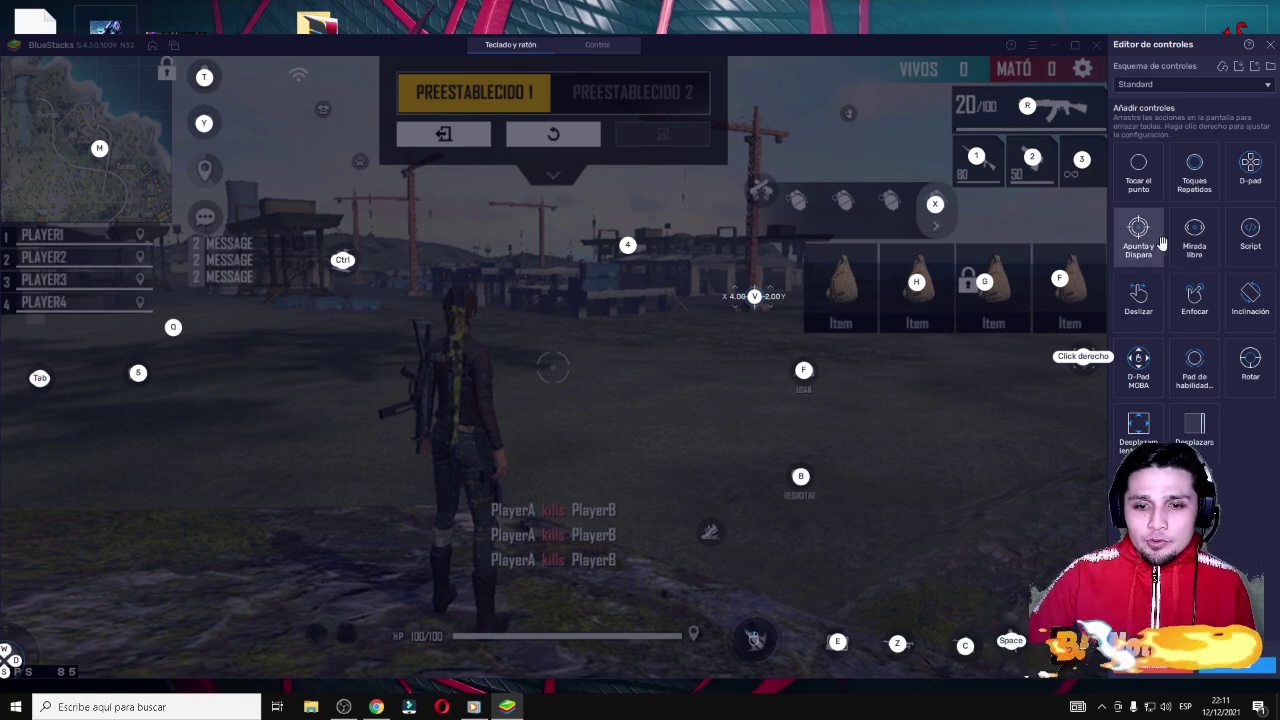
Step: Open the settings of the aim and shoot control and set its Iniciar/Detener shortcut to V
mouse_move(755, 305)
left_mouse_down()
mouse_move(733, 293)
mouse_move(750, 308)
left_mouse_up()
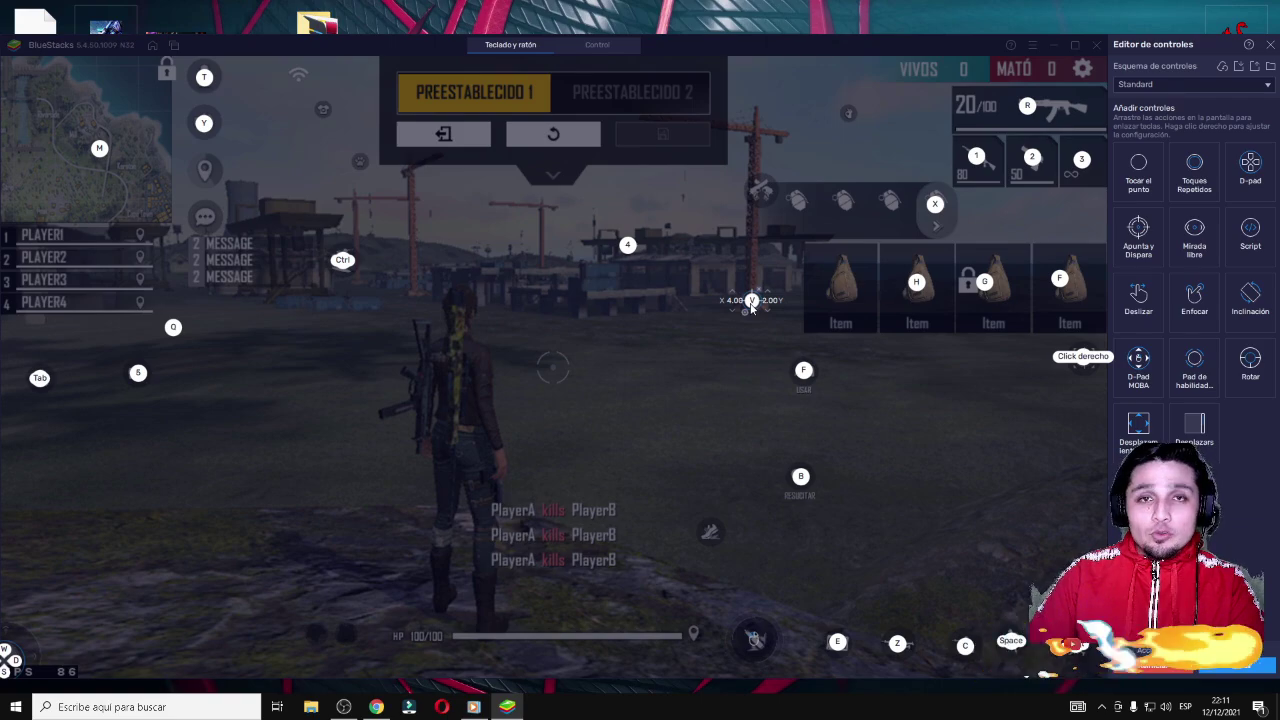
right_click(752, 307)
left_click_drag(817, 206, 576, 119)
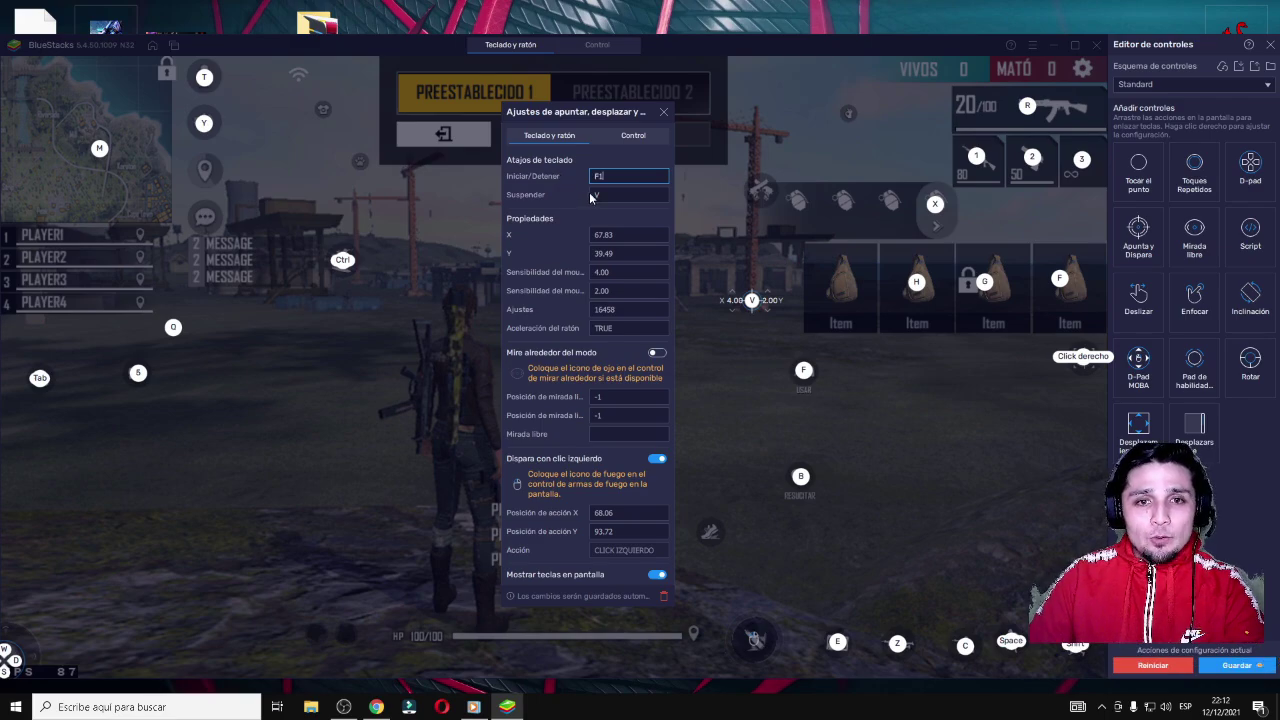
left_click(592, 195)
key("F1")
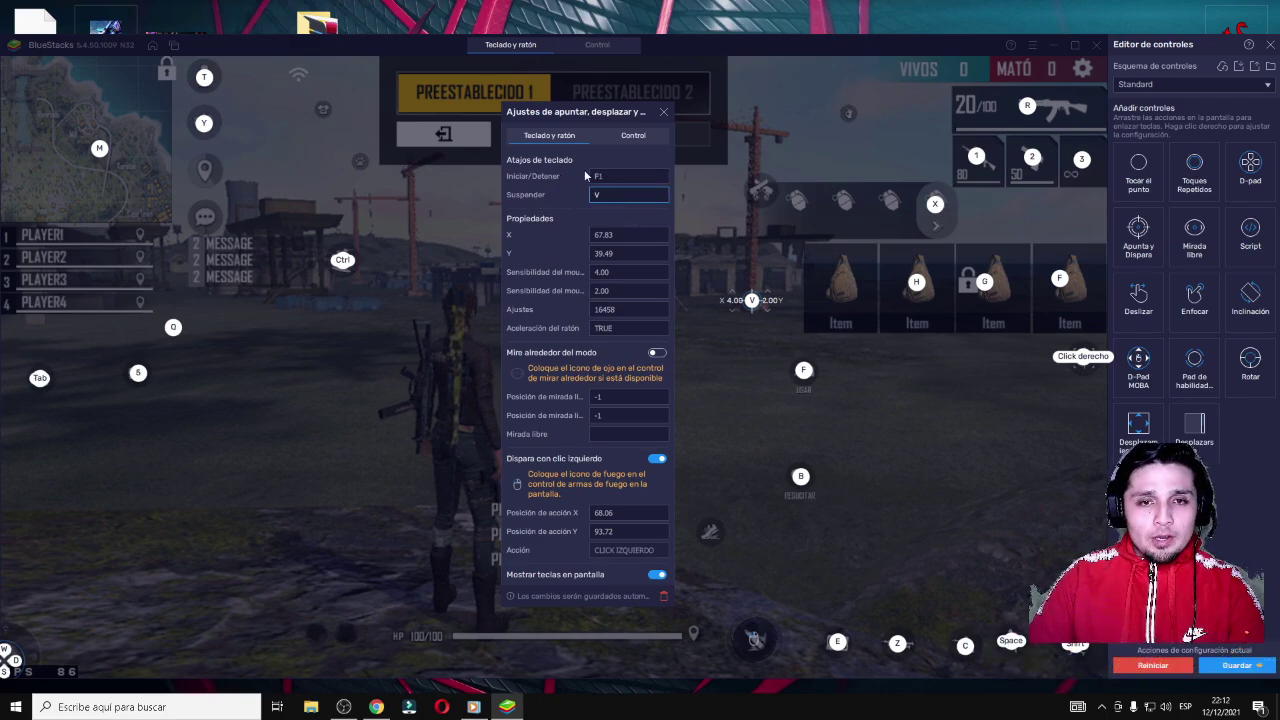
left_click(592, 177)
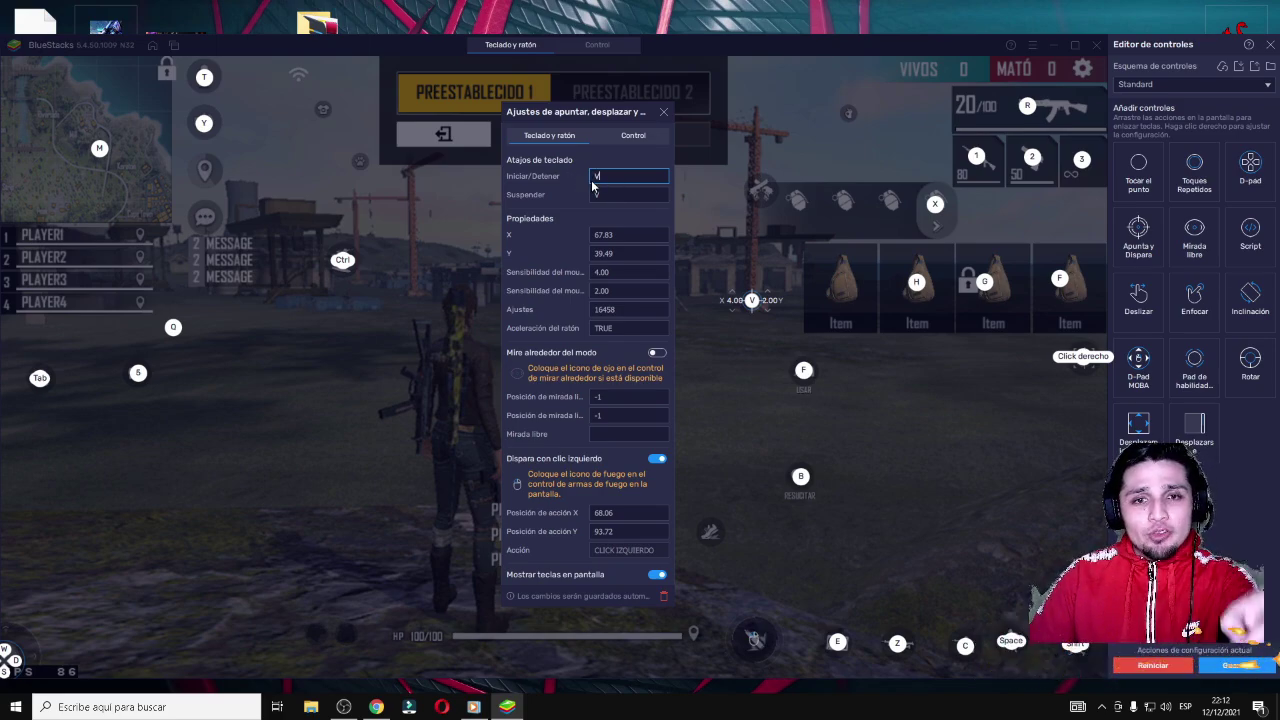
left_click(595, 193)
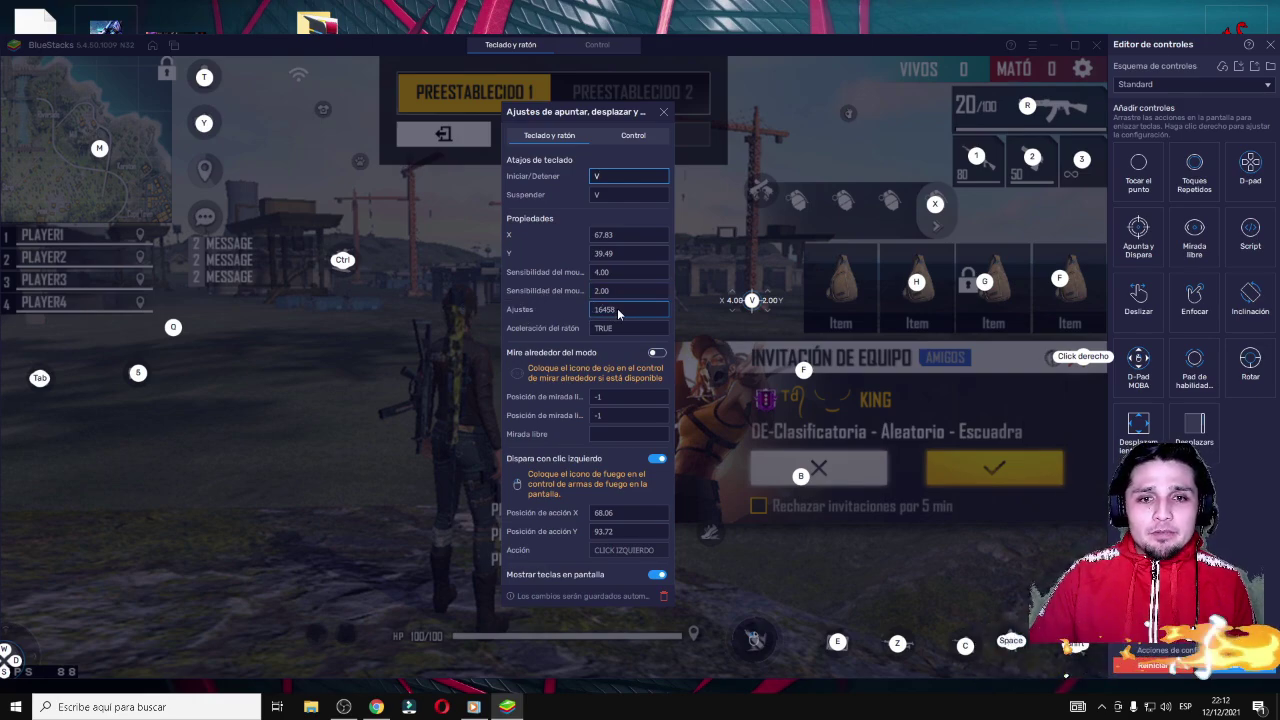
Step: Set the aim control's Ajustes value to 16458 and mouse acceleration to TRUE, and close its settings
key("BackSpace")
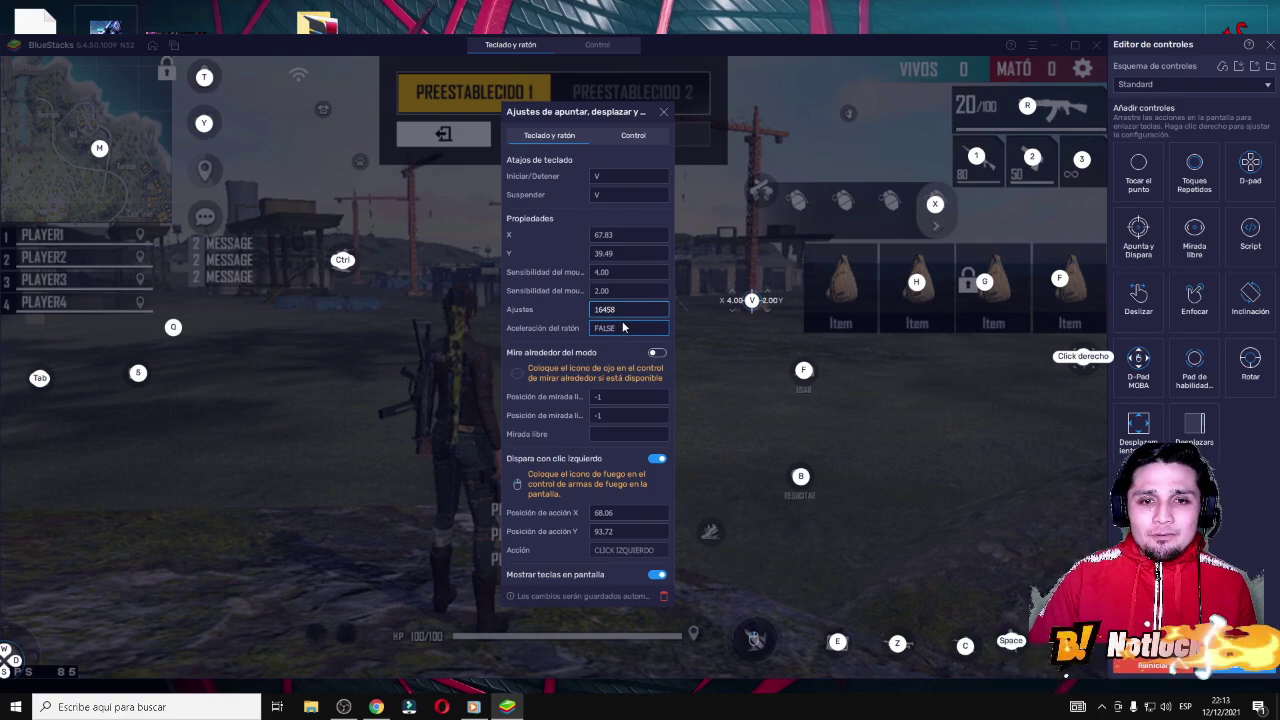
left_click_drag(622, 330, 594, 330)
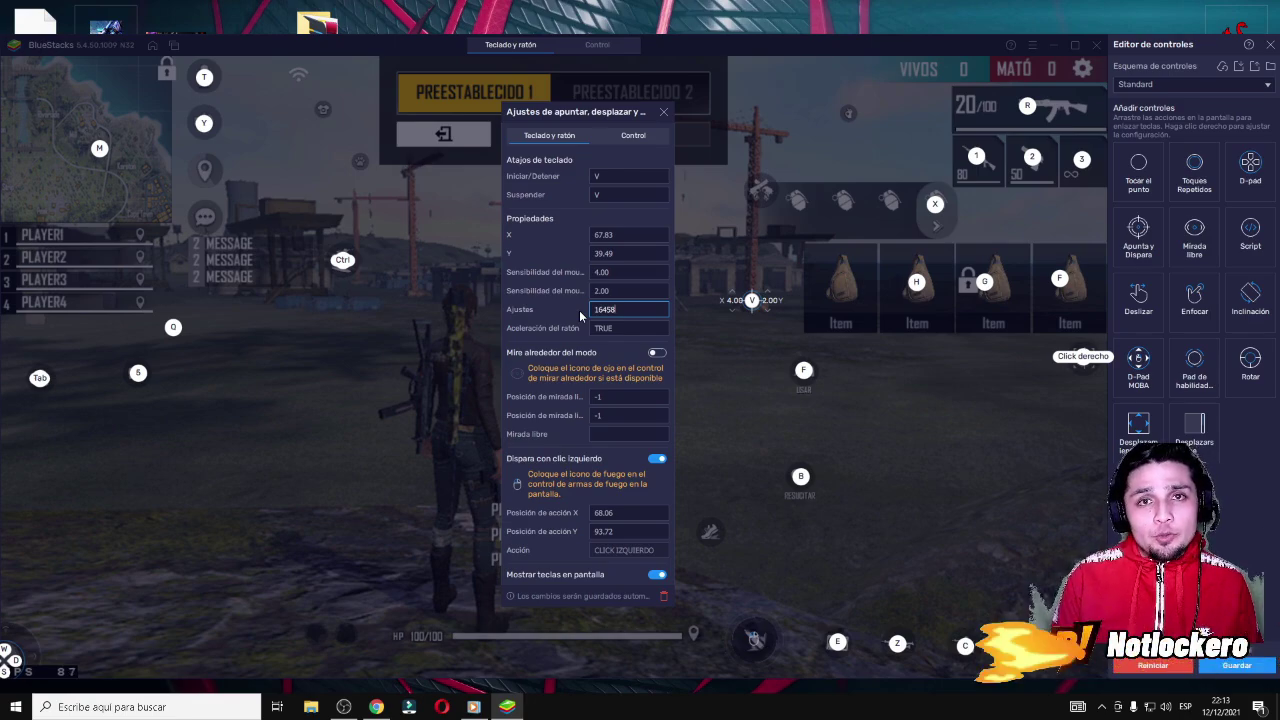
left_click(664, 114)
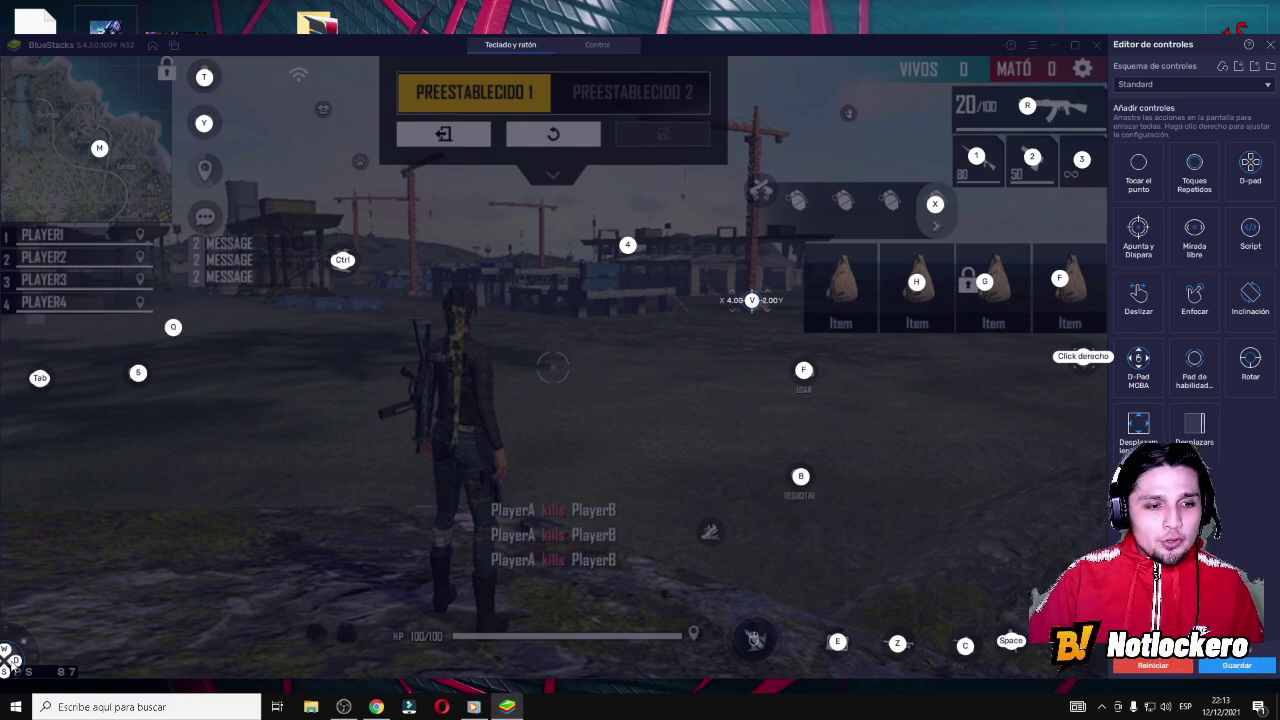
Step: Open the movement D-pad's configuration, set its activation time to 50, and close it
left_click(12, 666)
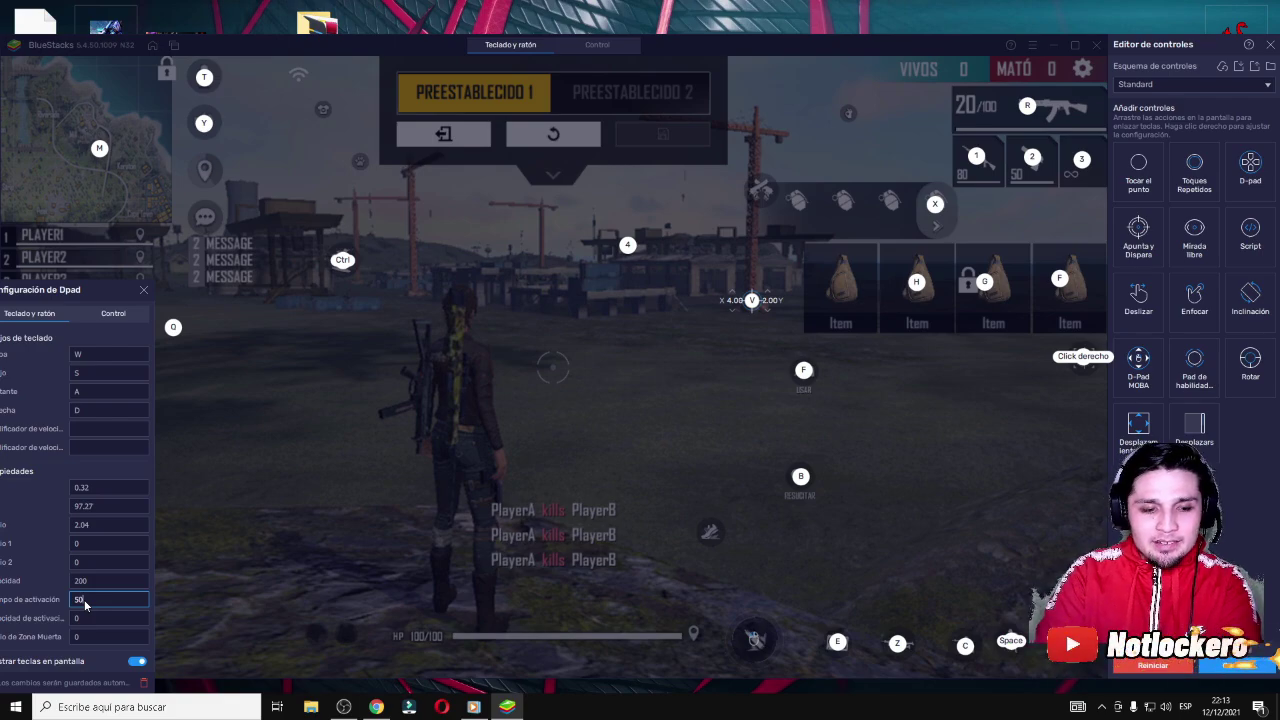
left_click(142, 291)
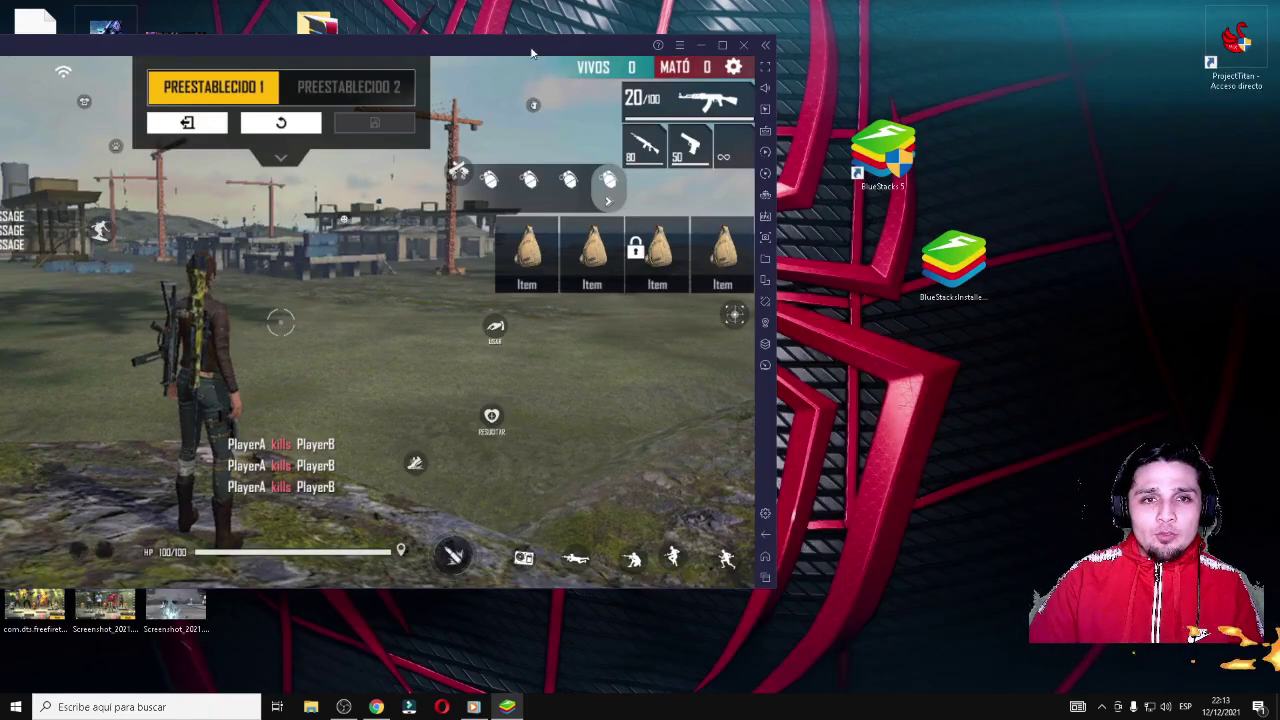
Step: Leave the Custom HUD and the game settings, and start an Entrenamiento match
left_click_drag(531, 48, 834, 35)
left_click(508, 115)
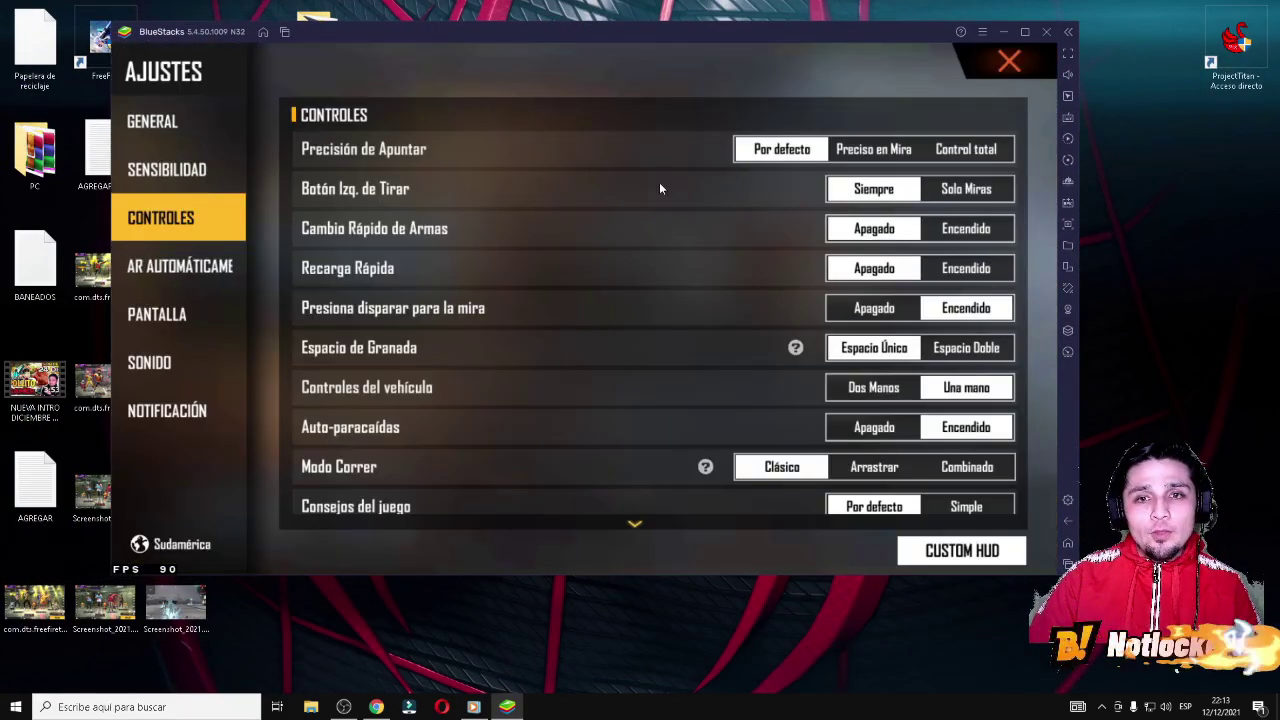
left_click(1009, 61)
left_click(949, 546)
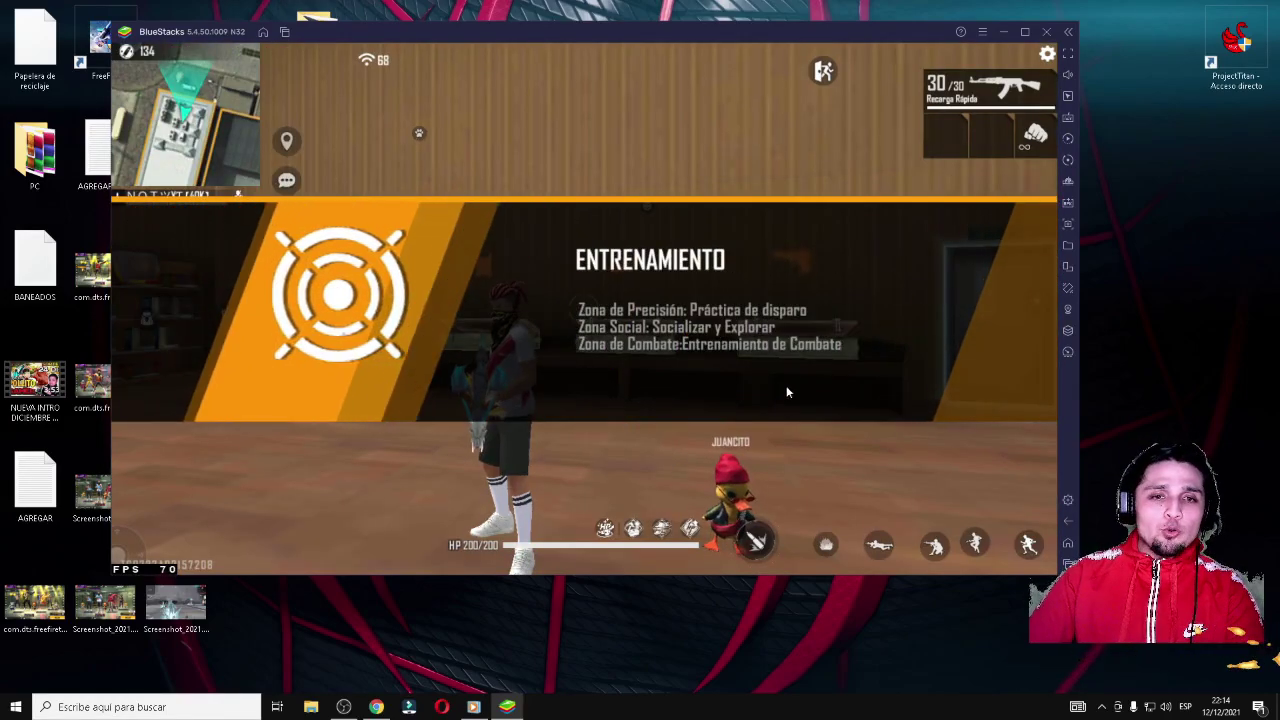
Step: Obtain the Thompson from the training room's weapons menu and close the menu
key("3")
key("w")
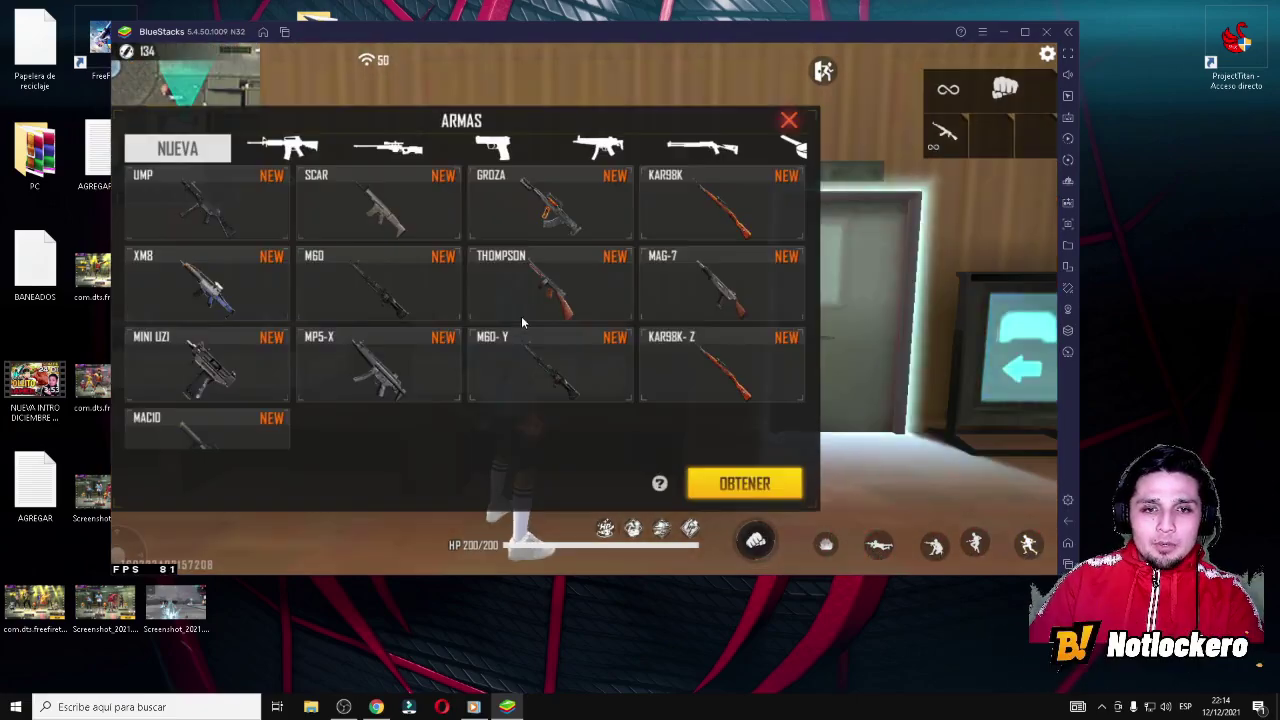
left_click(521, 312)
left_click(729, 481)
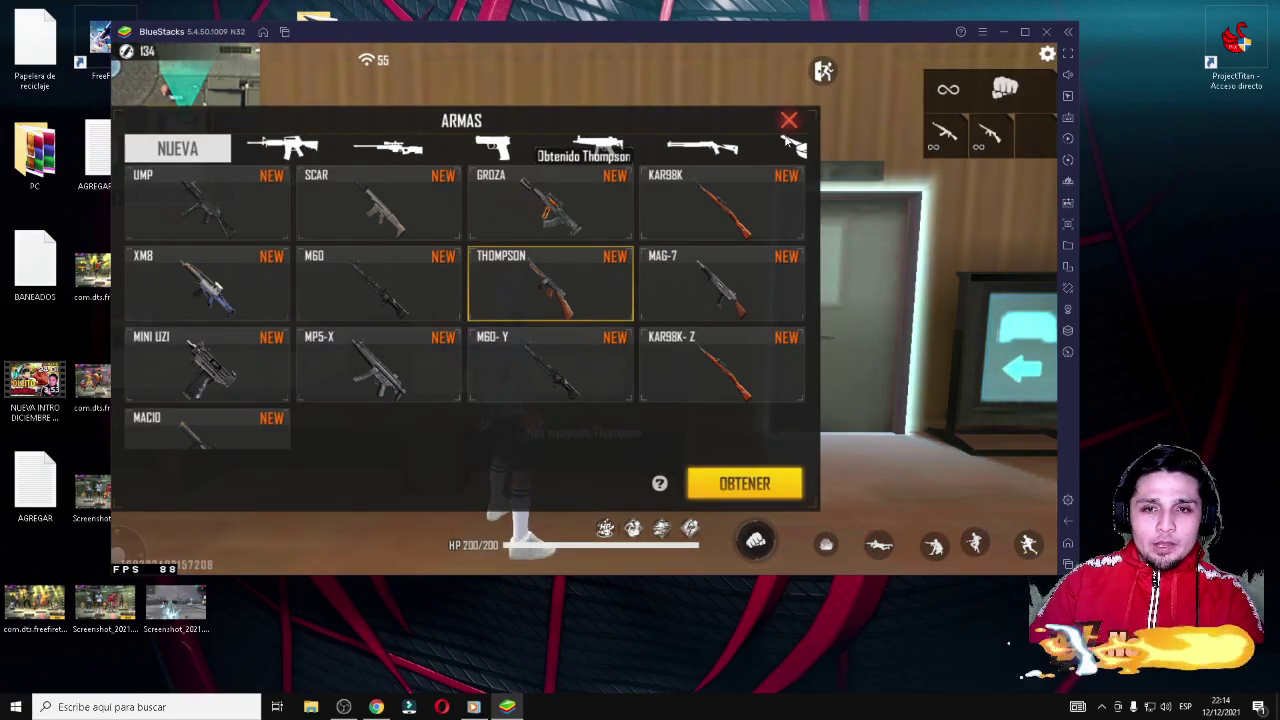
left_click(788, 120)
Step: Obtain the M1887 from the shotgun category of the weapons menu and run into the shooting range
key("f")
left_click(702, 147)
left_click(549, 210)
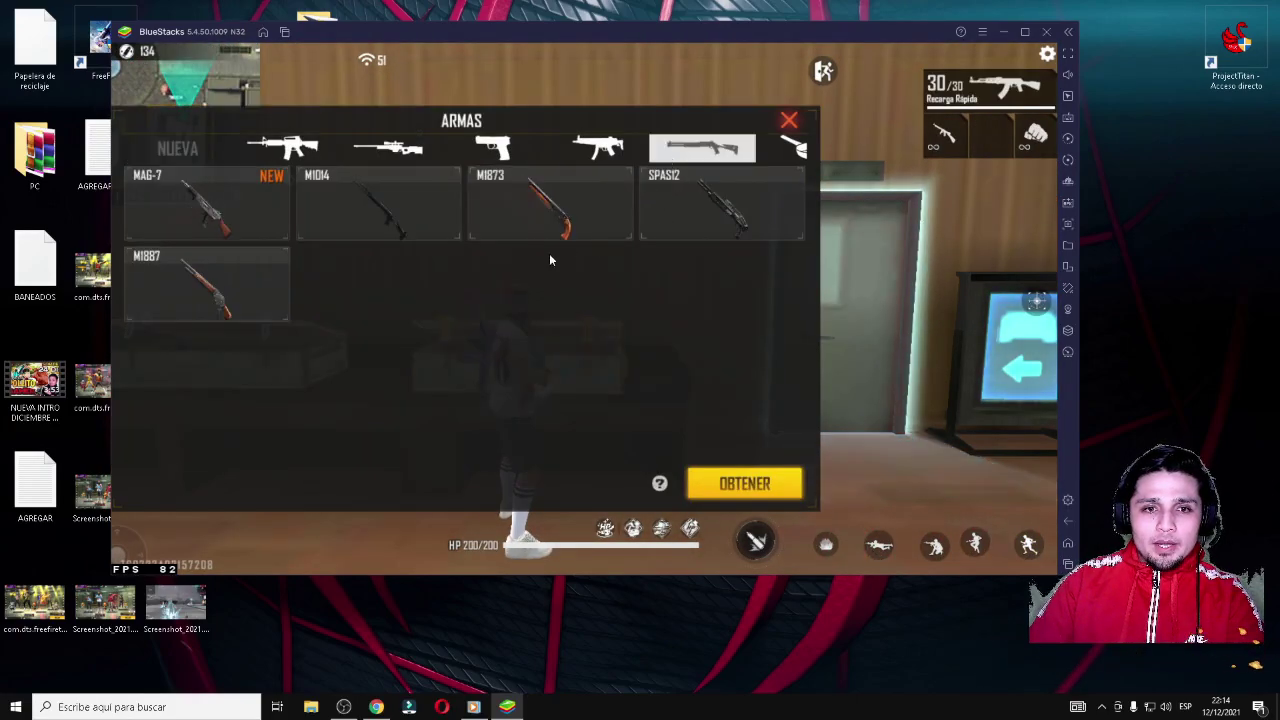
left_click(208, 290)
left_click(744, 483)
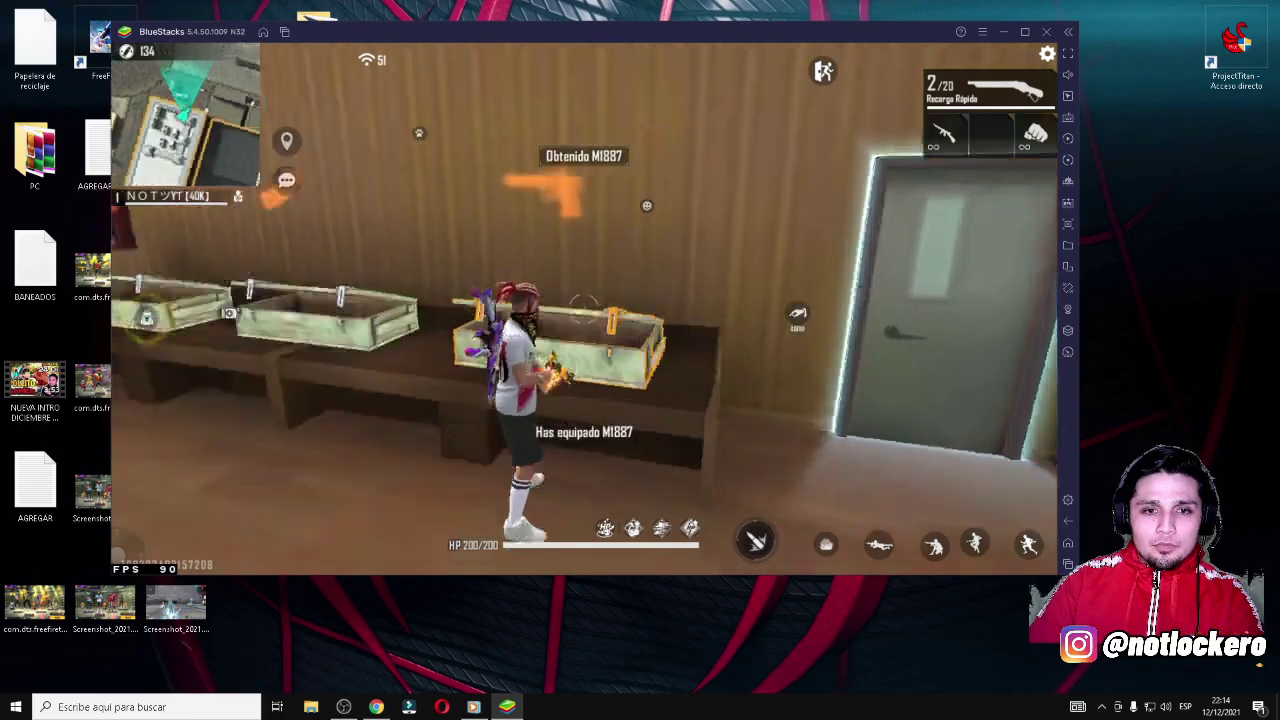
key("w")
key("1")
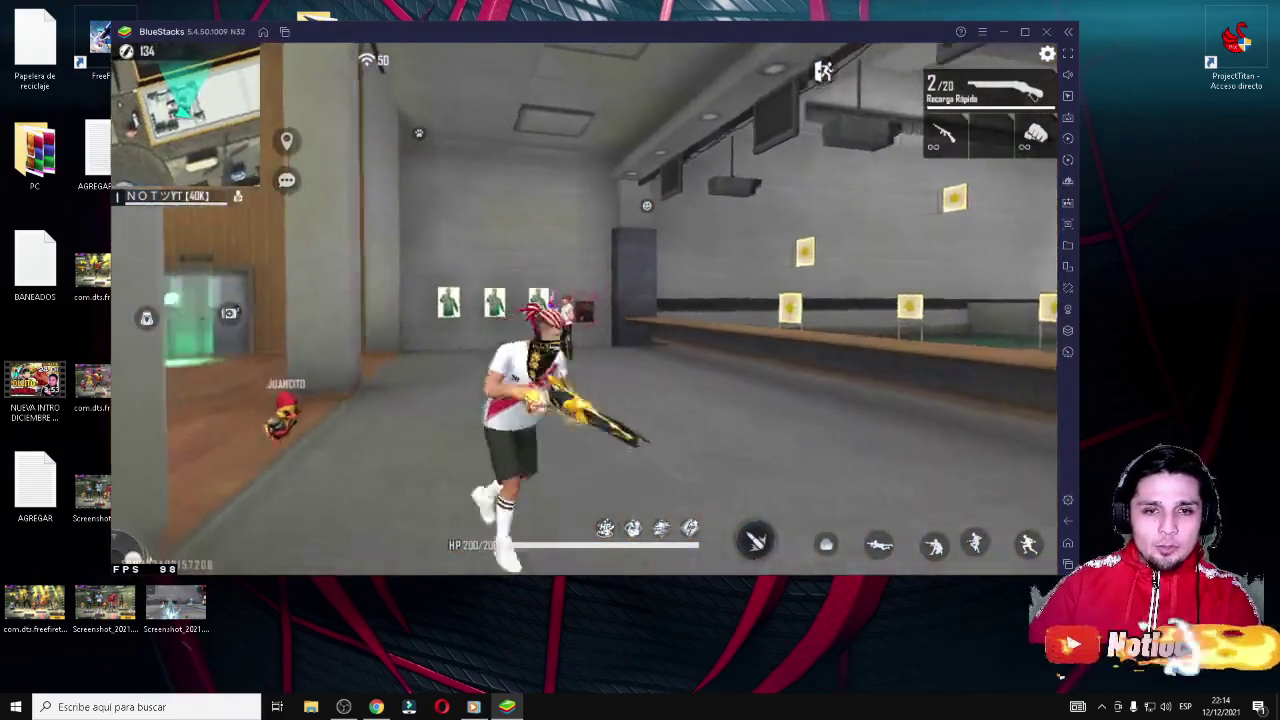
Step: Shoot the dummy in the shooting range with the M1887, changing position and reloading after each shot
left_click(583, 305)
key("a")
key("r")
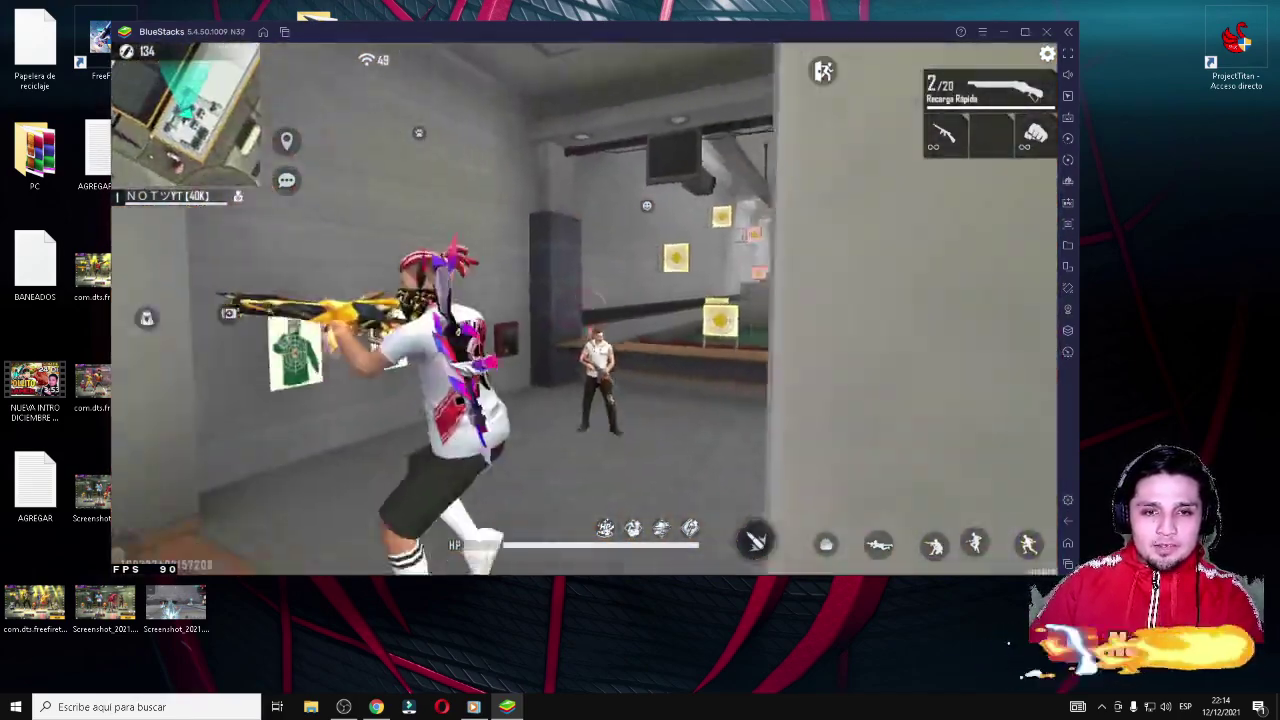
key("w")
left_click(583, 305)
key("s")
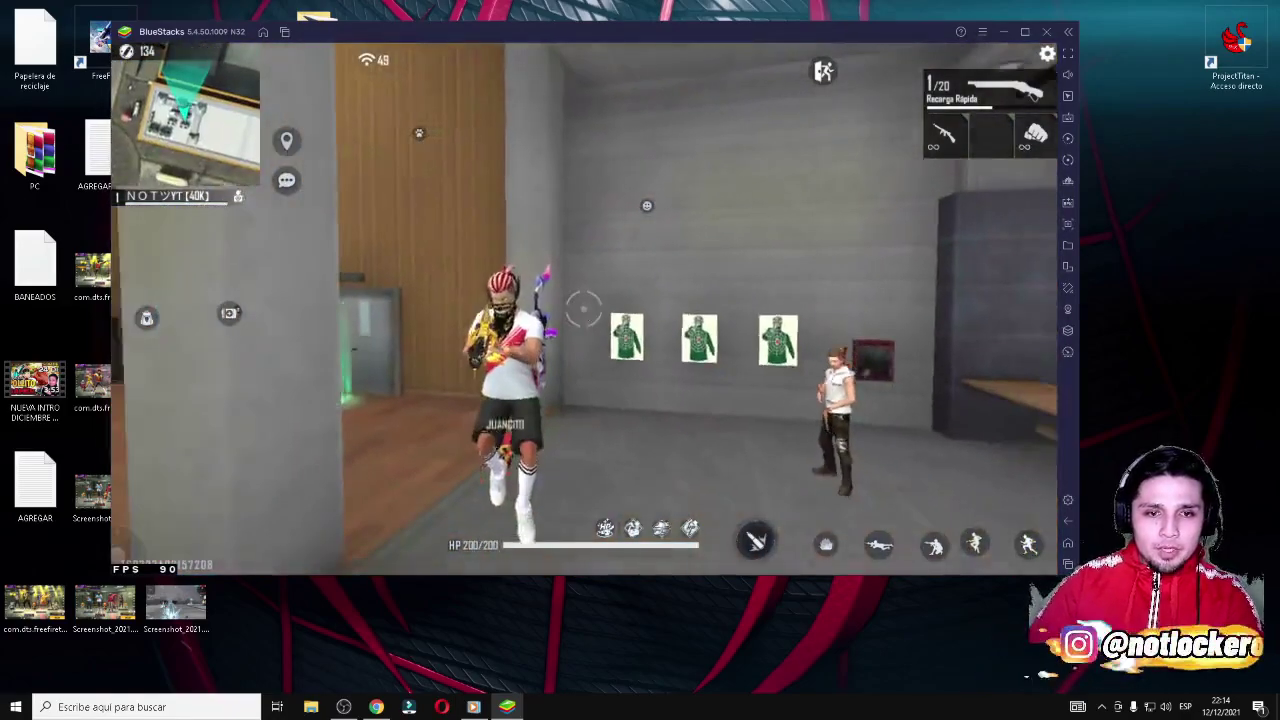
key("r")
left_click(583, 305)
key("a")
key("r")
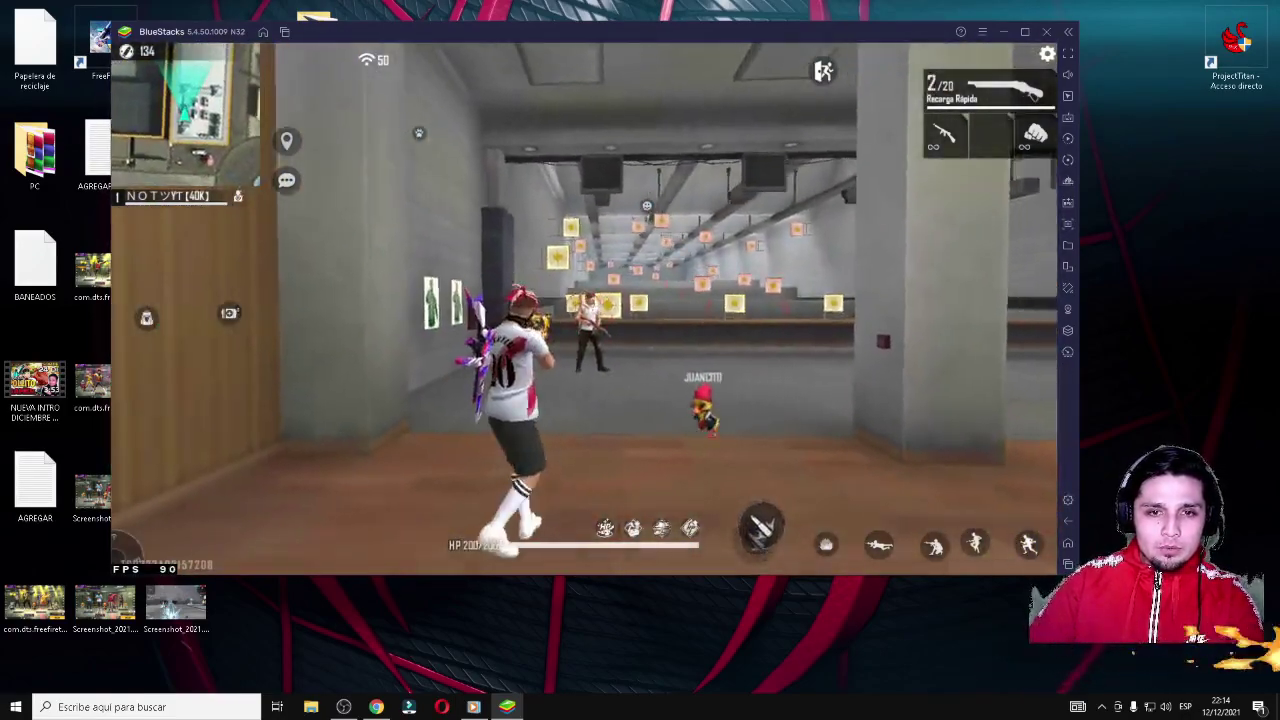
Step: Run between the wooden floor and the range, firing single M1887 shots at the dummy and reloading in between
left_click(583, 308)
key("w")
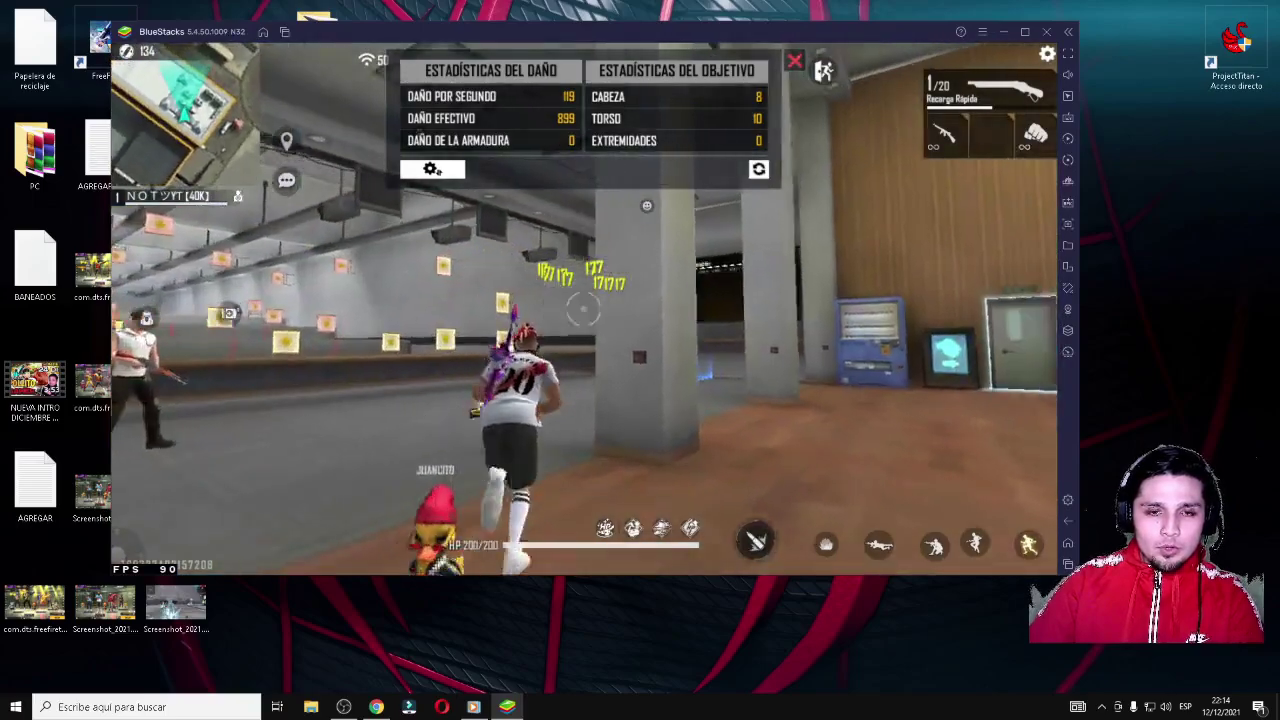
key("r")
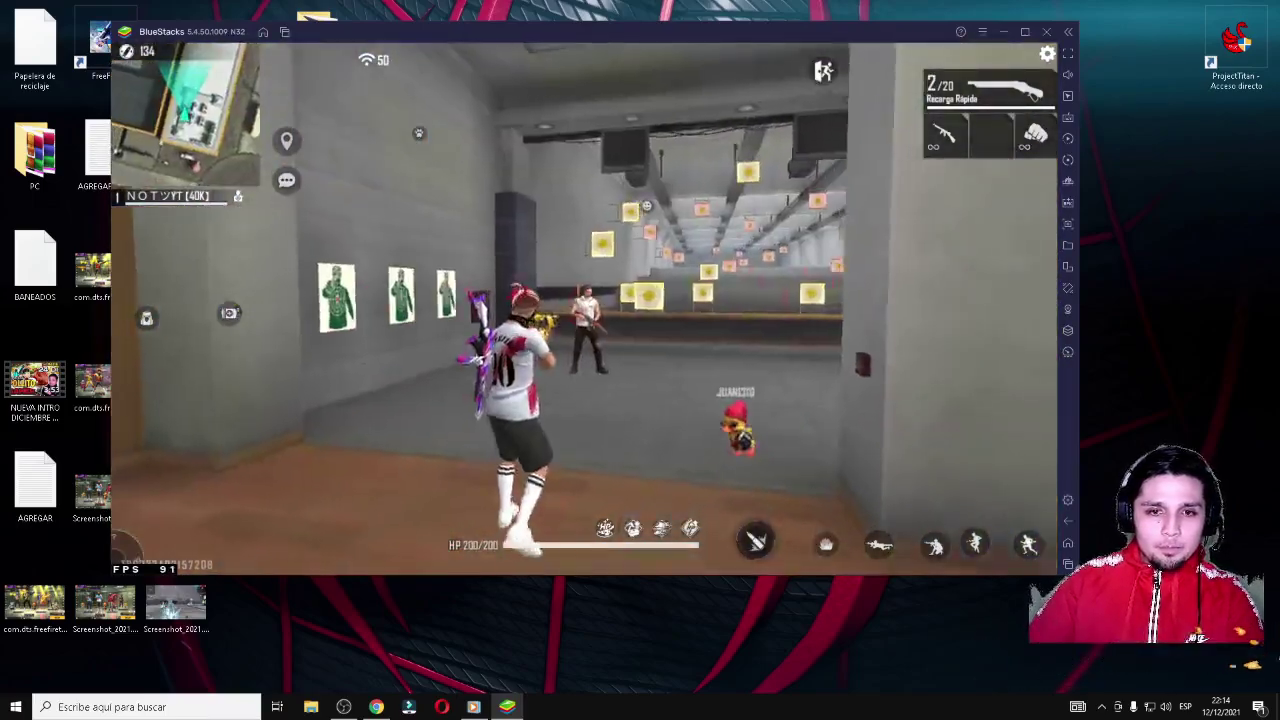
left_click(583, 308)
key("w")
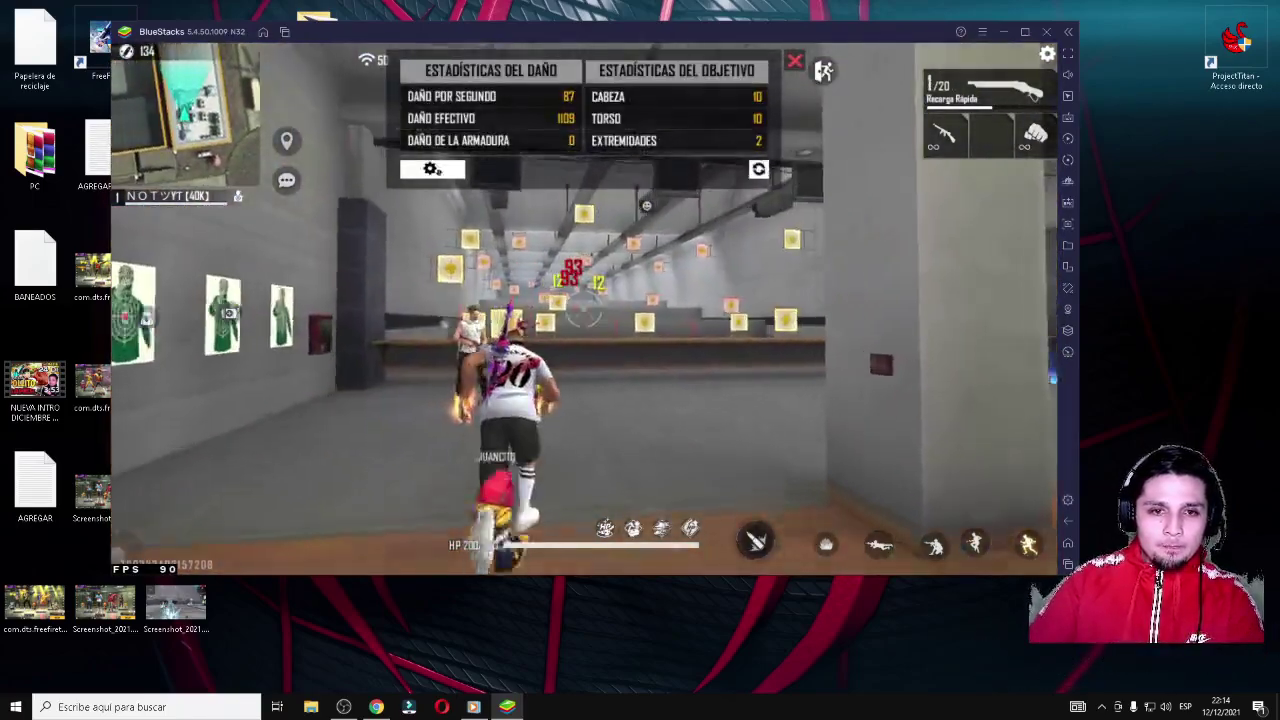
key("r")
left_click(583, 308)
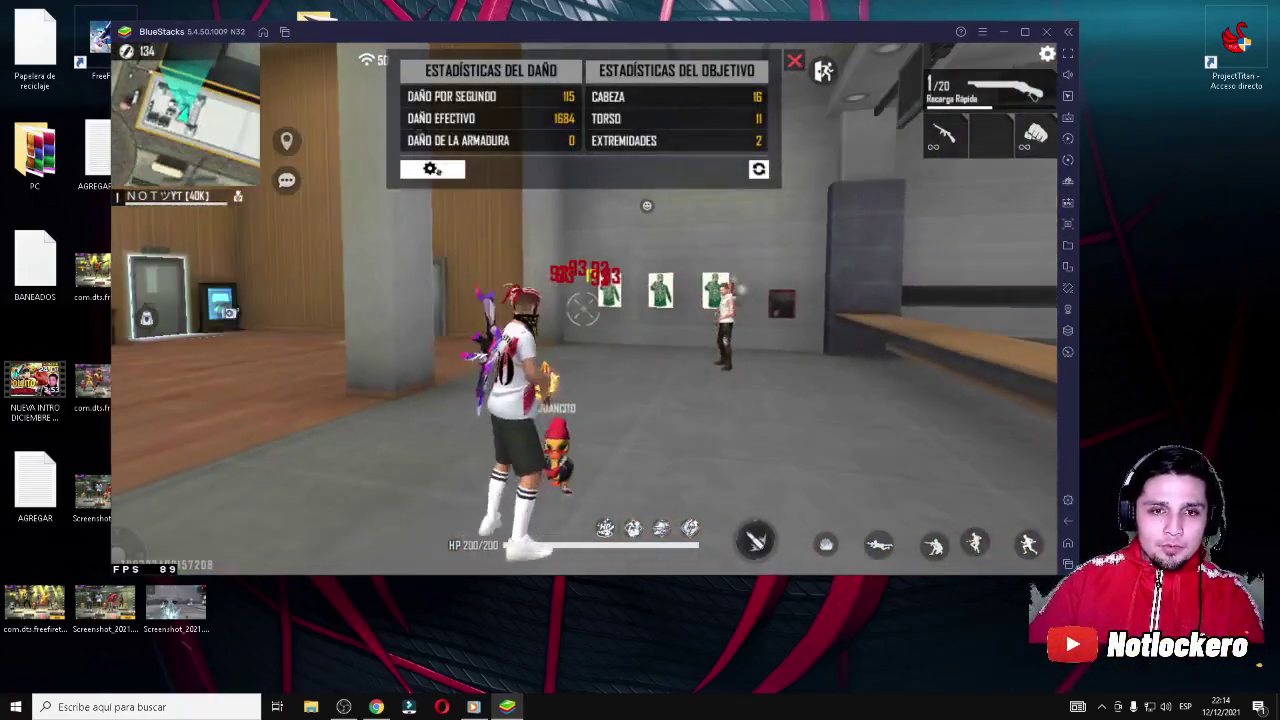
key("w")
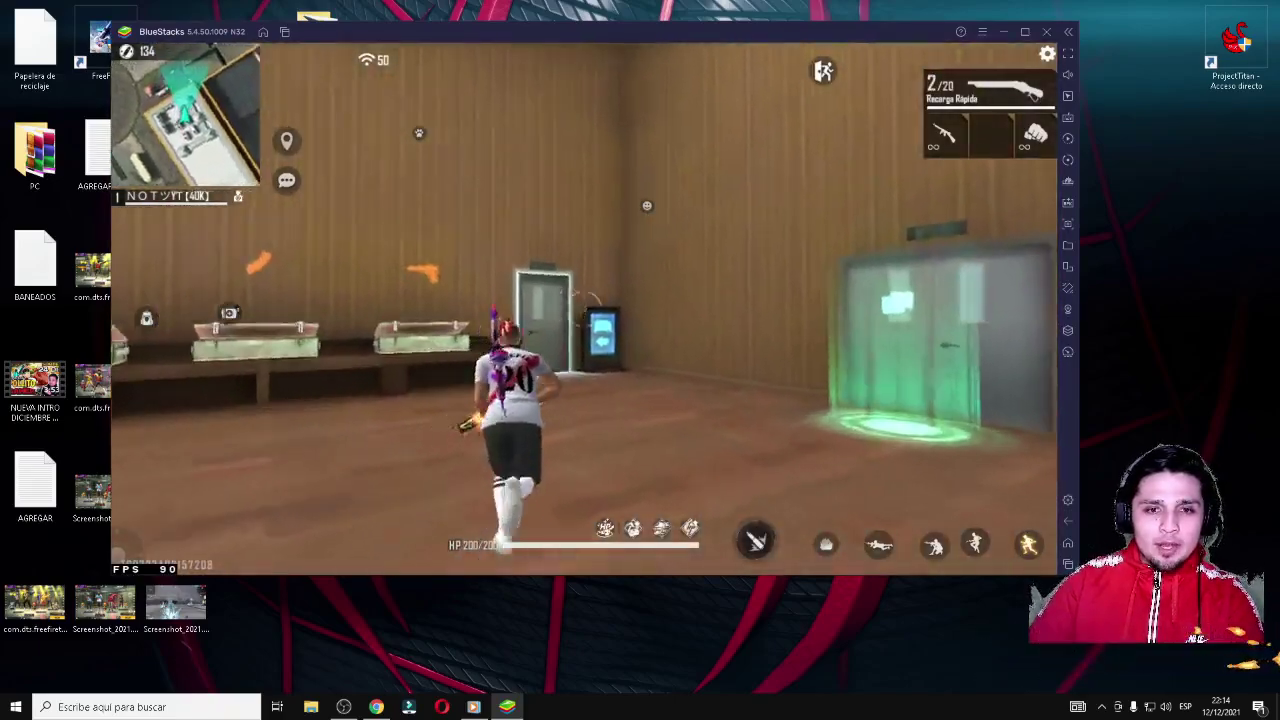
Step: Switch to the Thompson and fire bursts at the dummy while running and jumping
key("2")
key("space")
left_click(583, 308)
key("w")
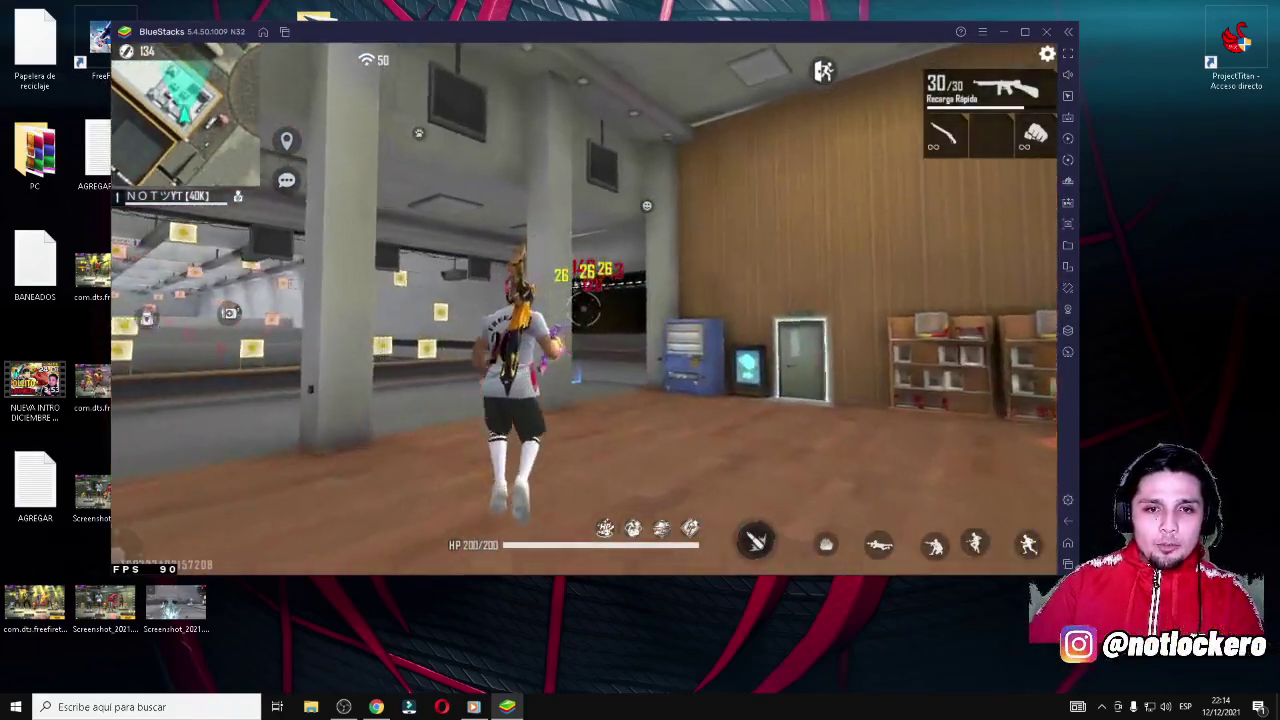
key("space")
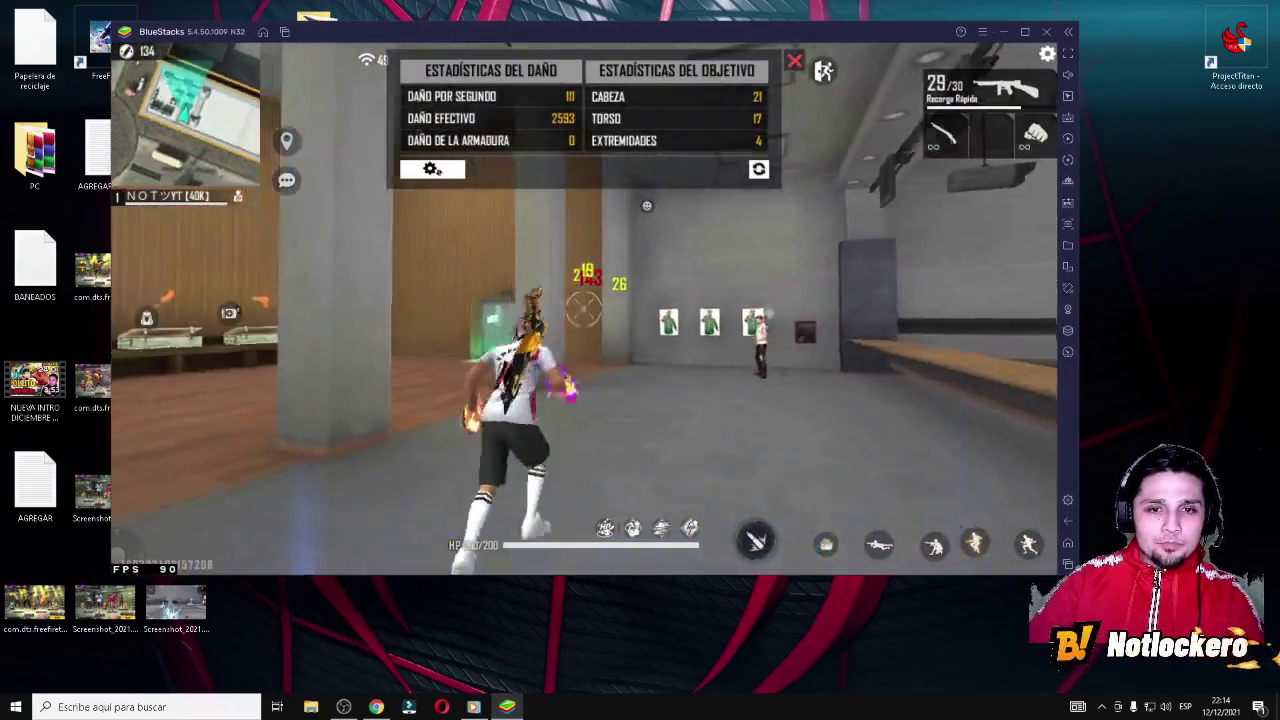
Step: Cycle through the weapon slots and shoot the dummy with the Thompson from the wooden floor and the range lane
key("3")
key("1")
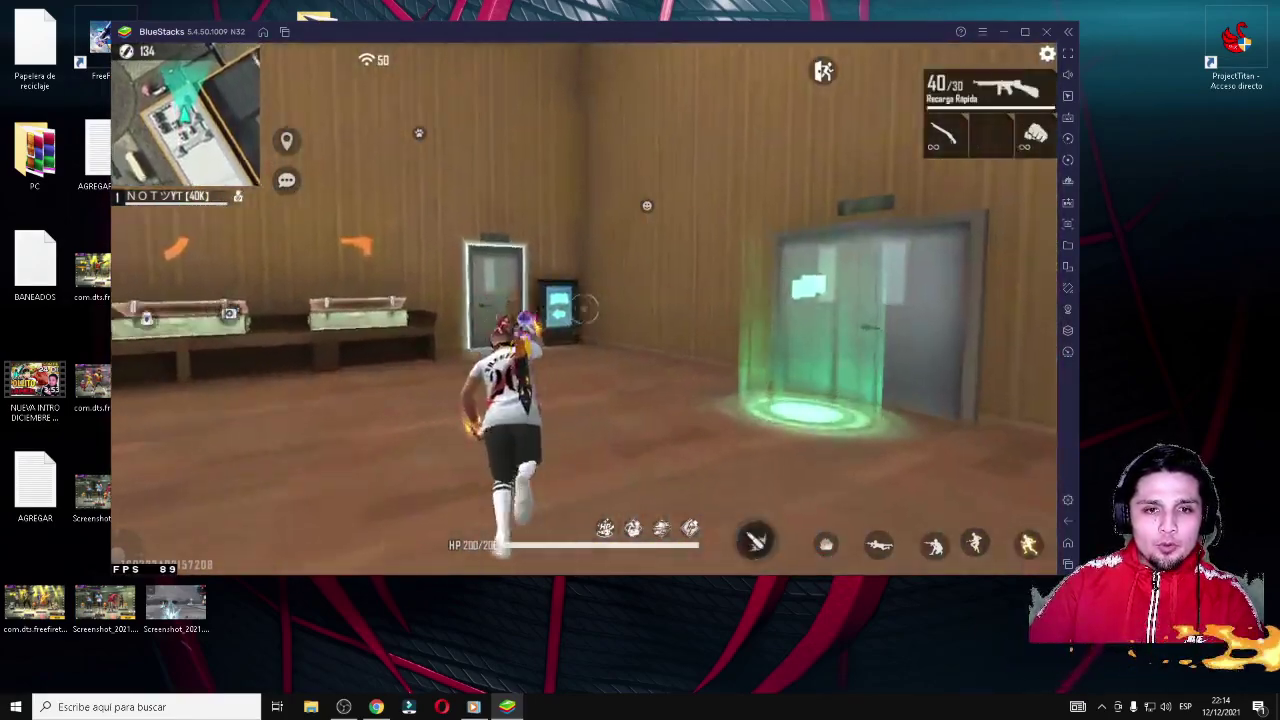
left_click(583, 308)
key("w")
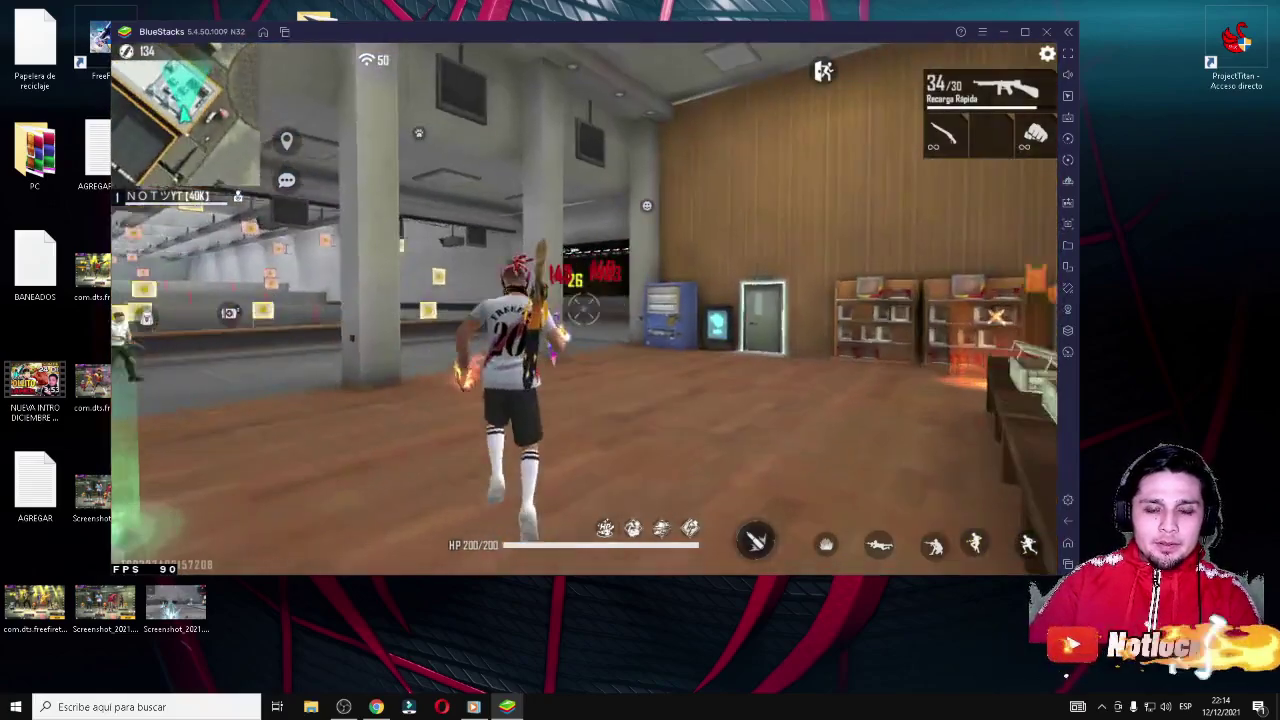
key("space")
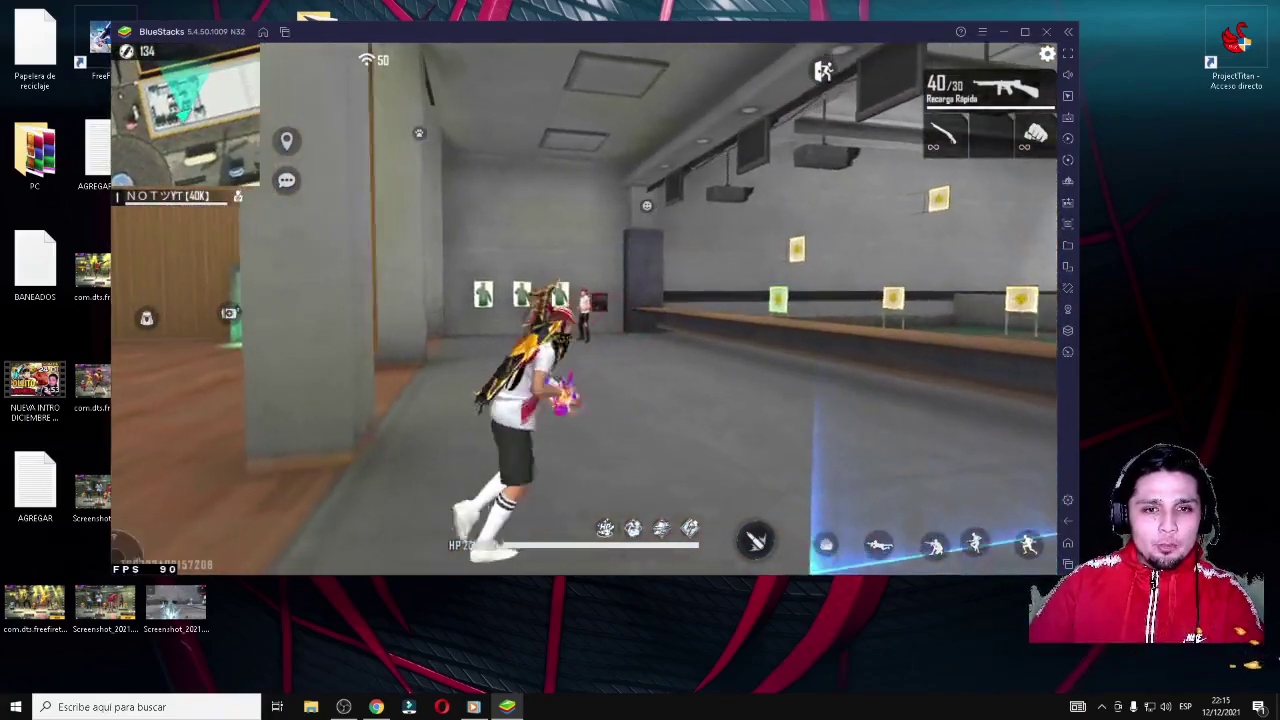
left_click(583, 308)
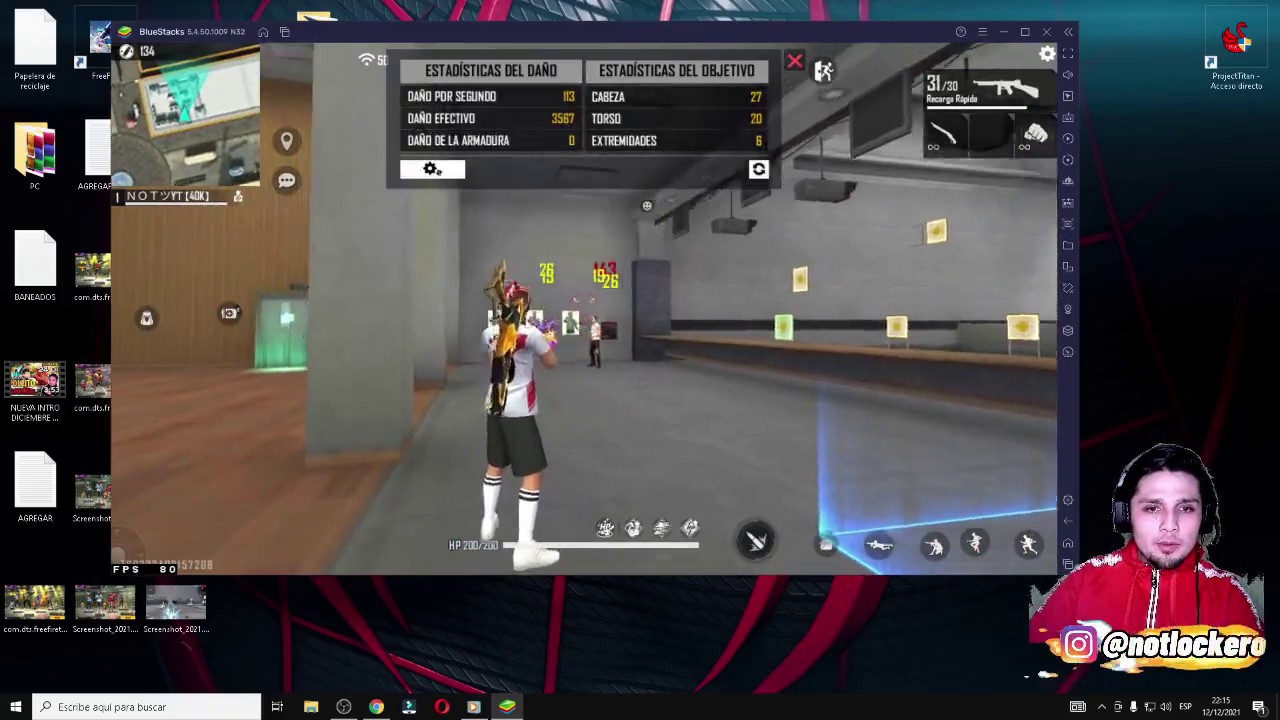
Step: Run across the wooden floor with bare fists and draw the Thompson again near the green-lit door
key("a")
key("3")
key("w")
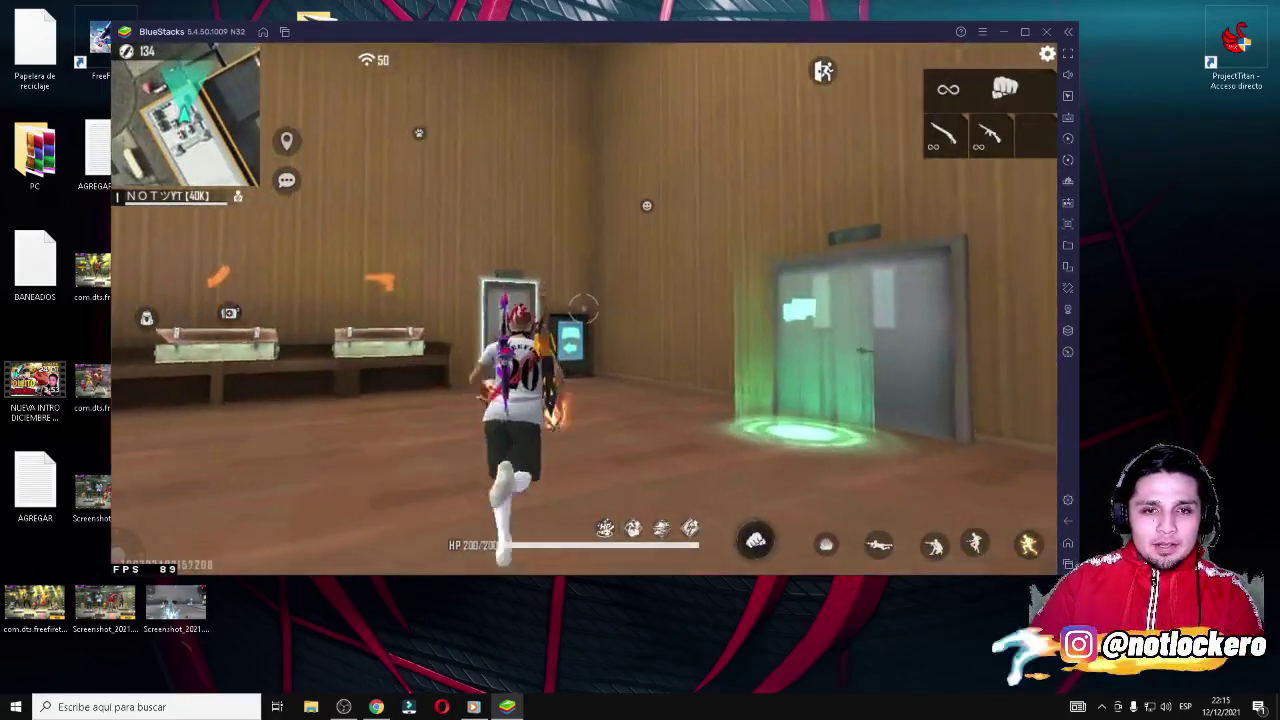
key("2")
key("1")
key("w")
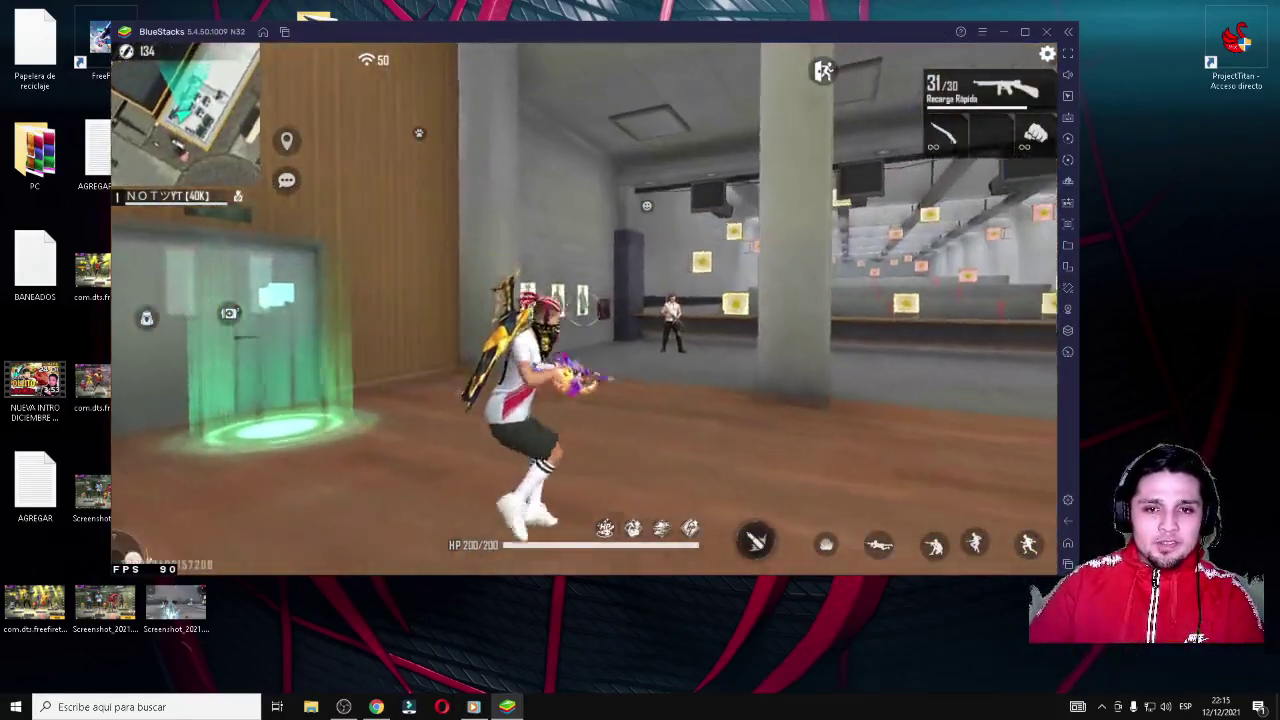
Step: Fire a Thompson burst at the dummy, reload, and strafe beside the pillar at the range edge
left_click(583, 308)
key("w")
key("r")
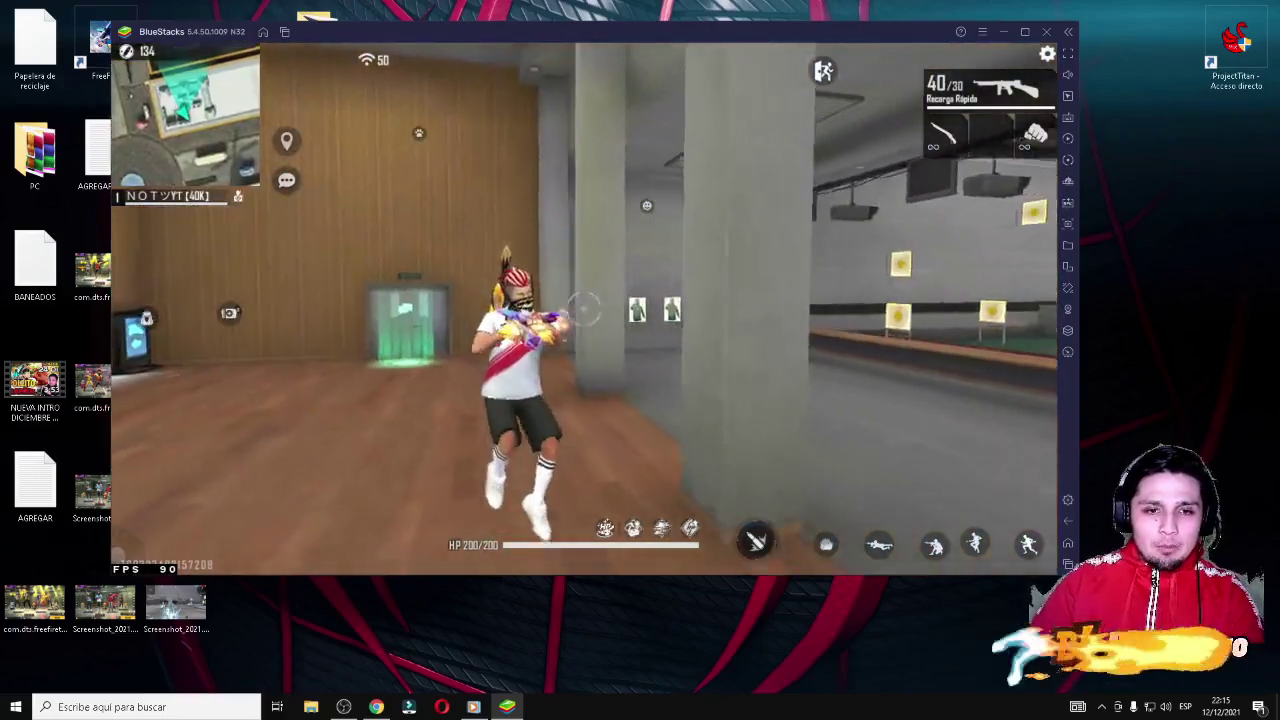
key("a")
key("d")
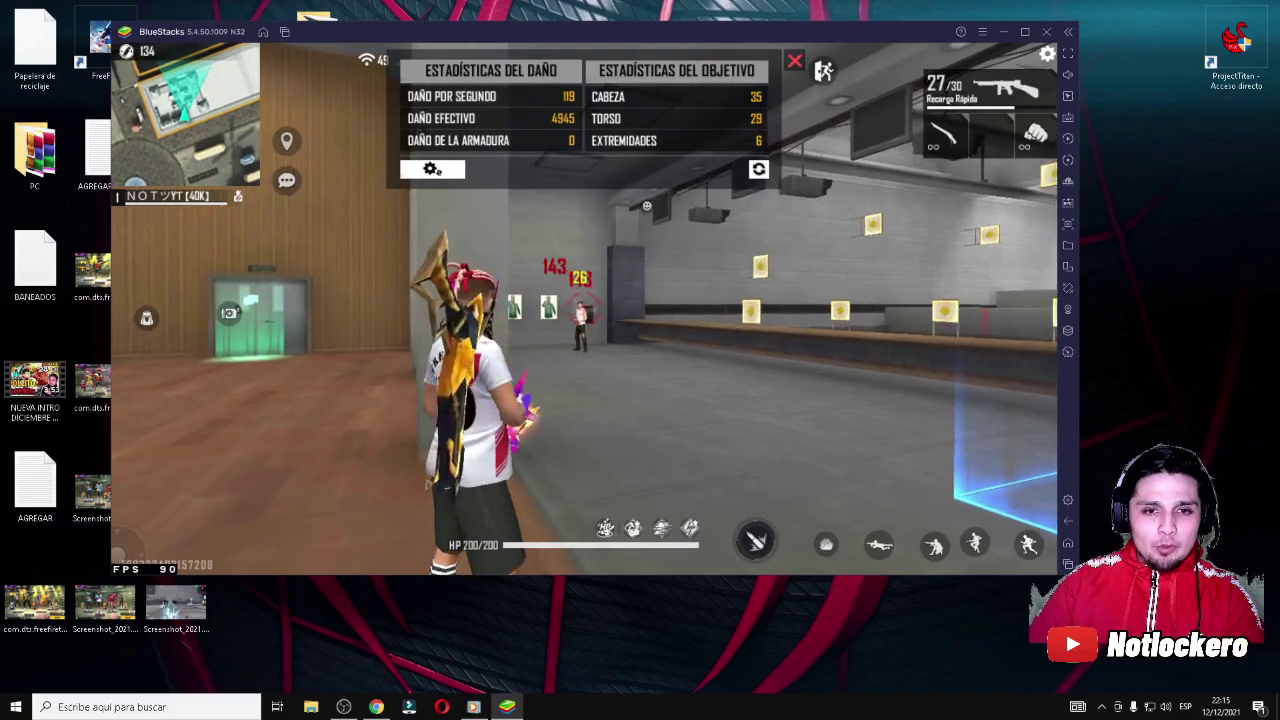
Step: Fire sustained Thompson bursts at the dummy from beside the pillar, and reload while running back to the wooden floor
left_click(583, 308)
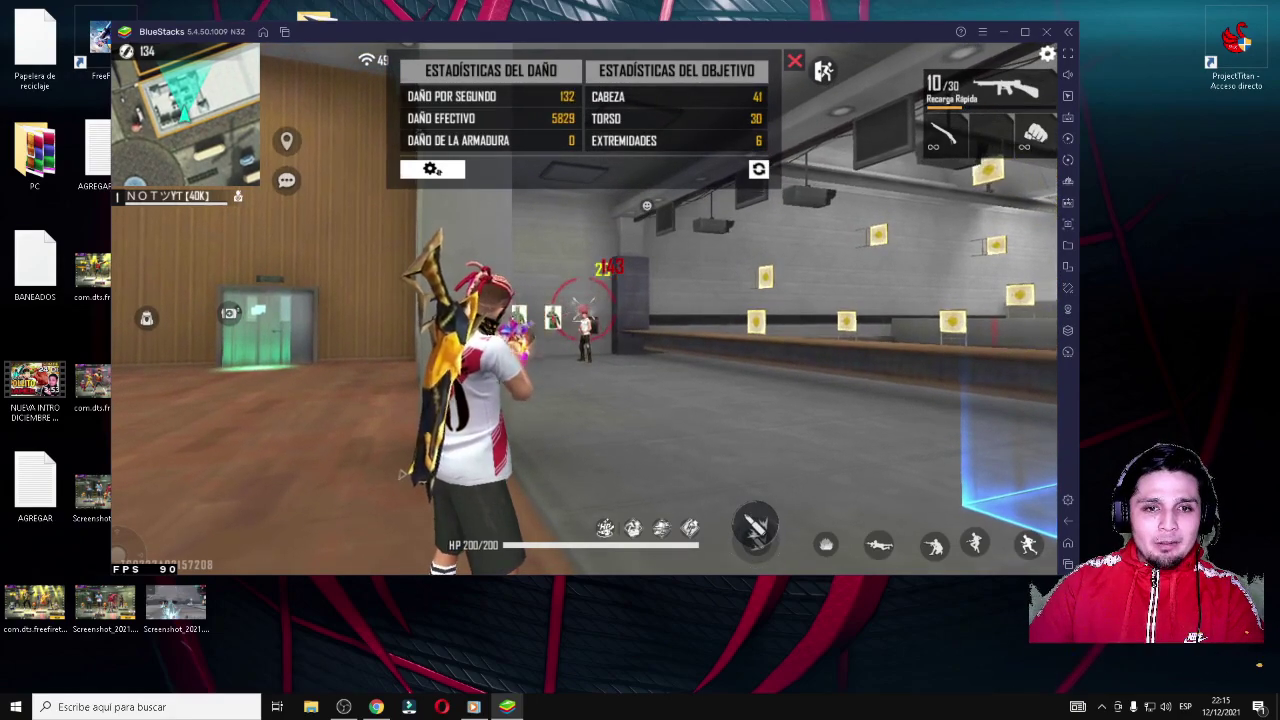
left_click(583, 308)
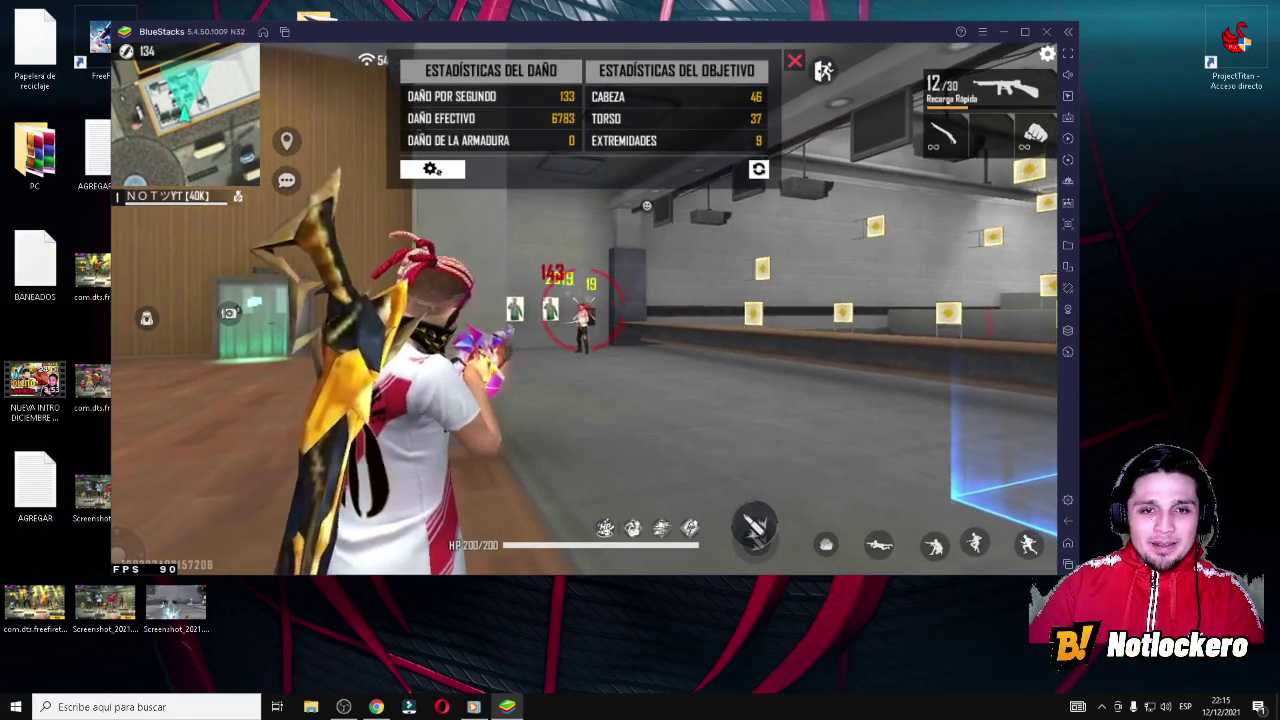
key("w")
key("r")
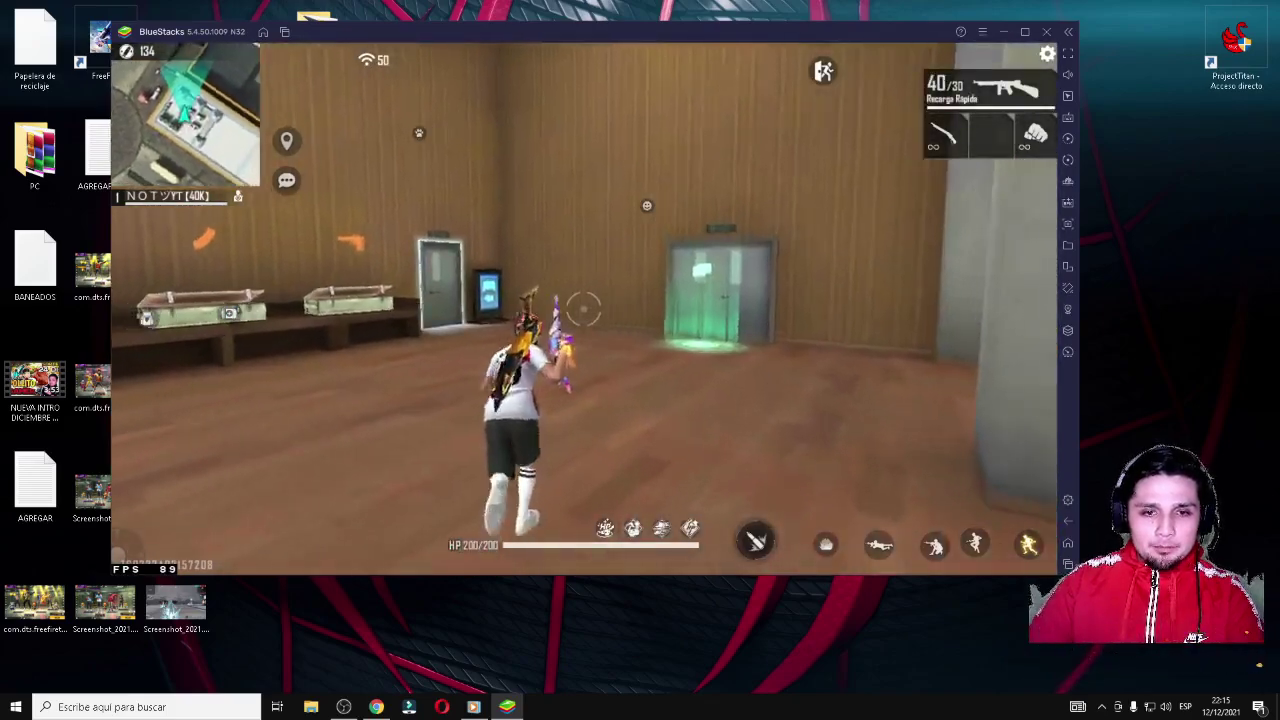
Step: Shoot the dummy with the Thompson from beside the green-lit door, reload, and jump while moving into the range
key("a")
left_click(583, 313)
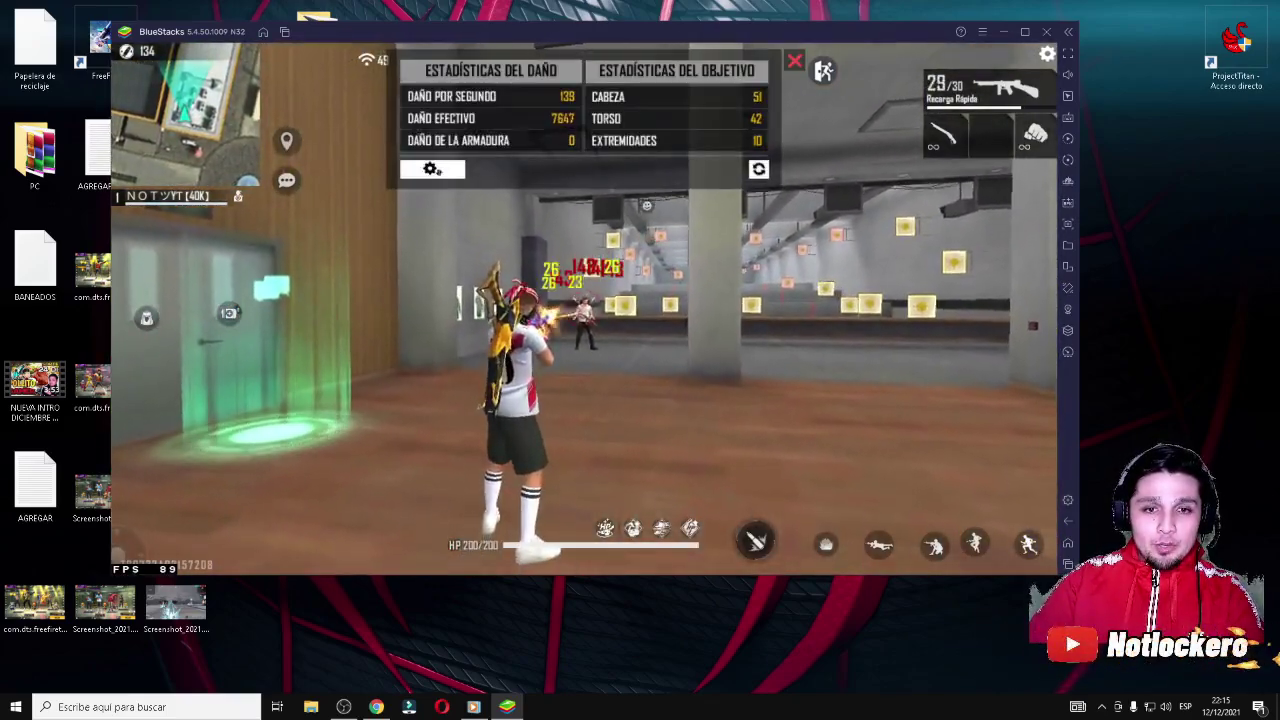
key("w")
key("r")
key("space")
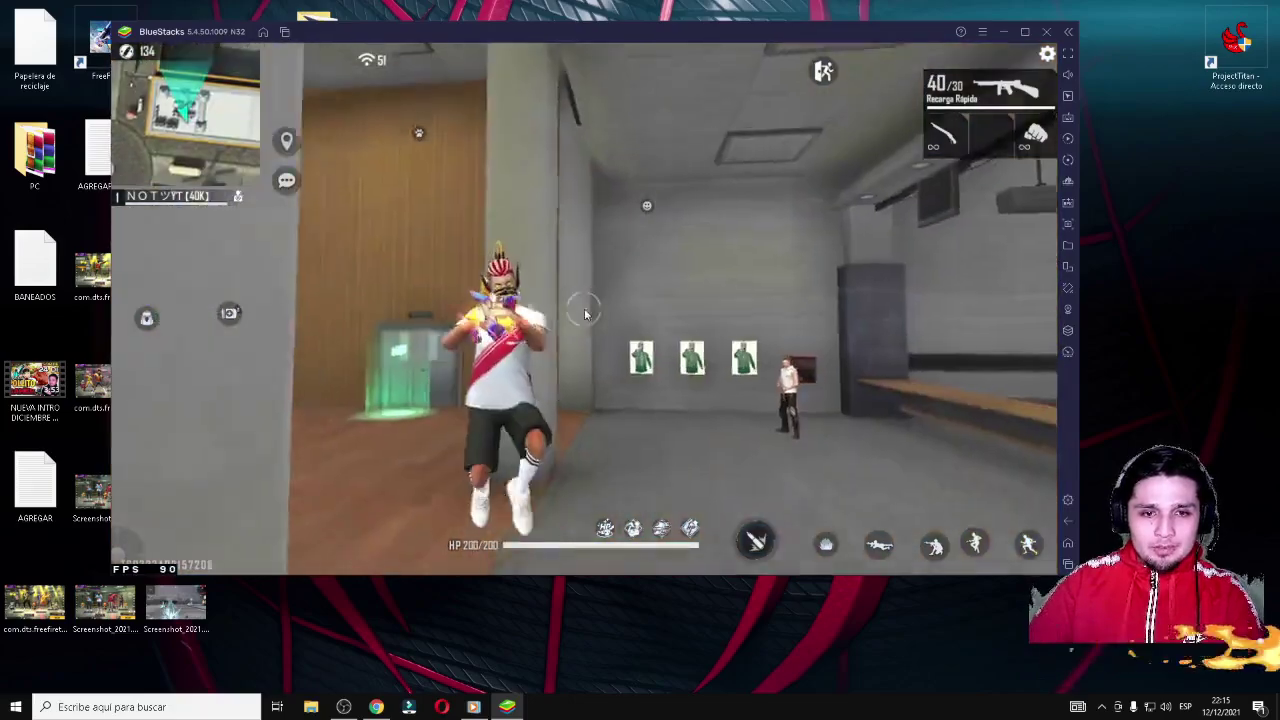
Step: Fire the Thompson at the dummy down the range lane, reload, and return to the wooden floor
left_click(586, 314)
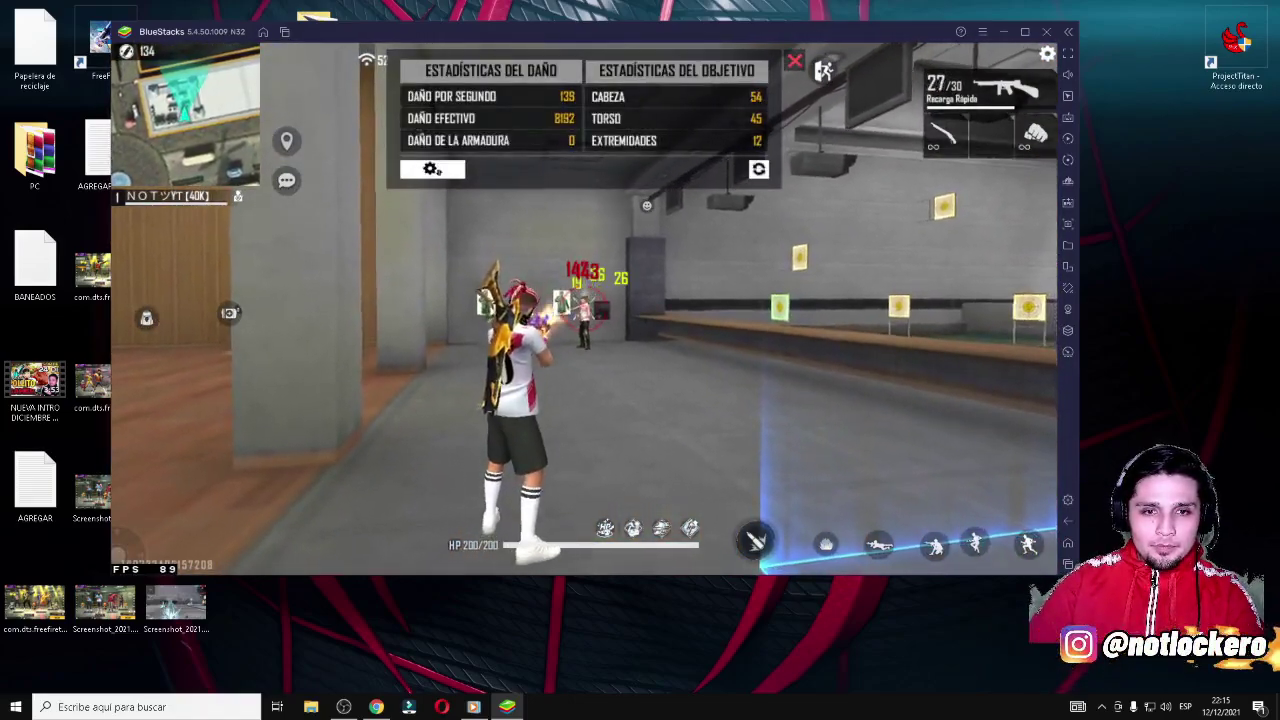
key("w")
key("space")
key("r")
key("a")
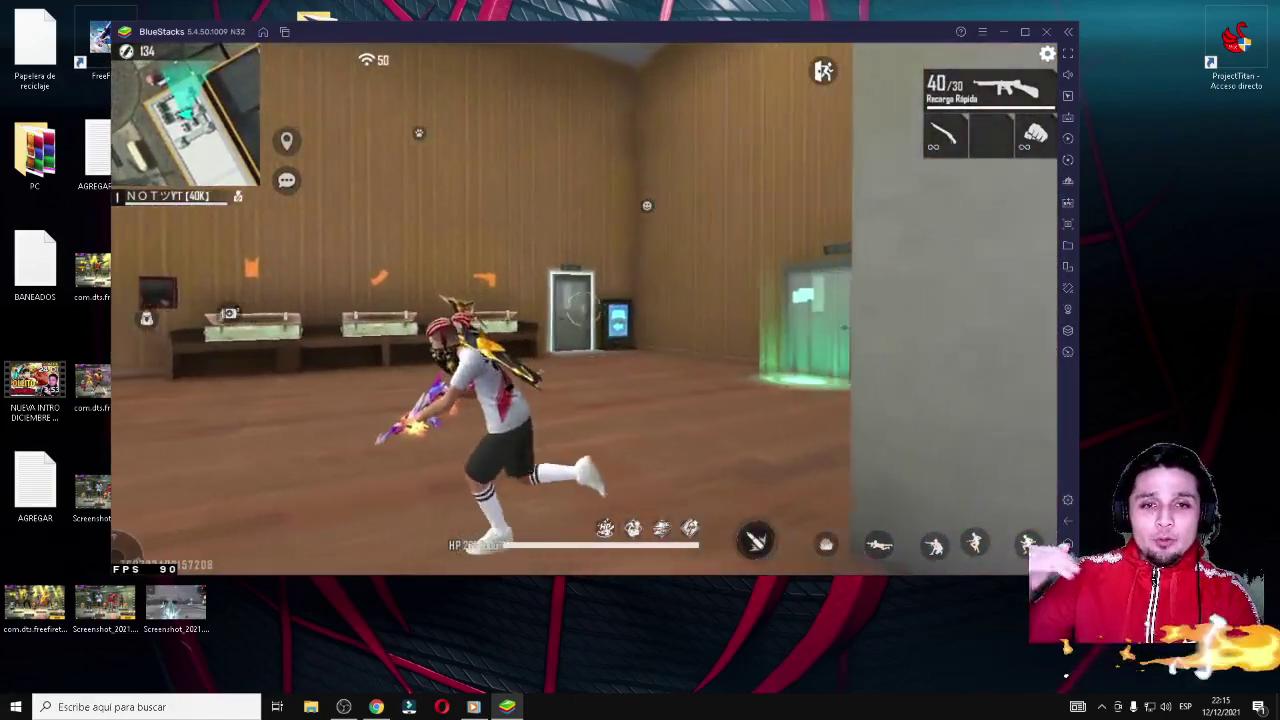
key("d")
key("a")
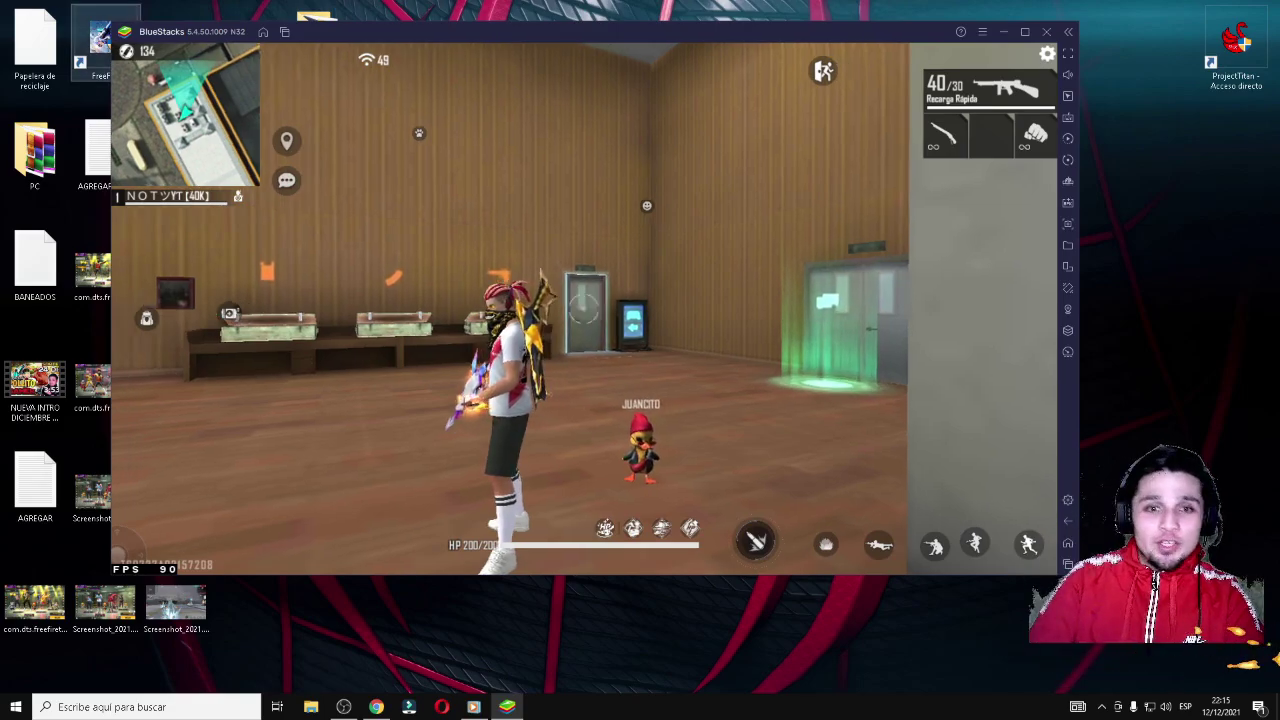
Step: Shoot the dummy with the Thompson from the wooden floor and reload while running toward the range
key("w")
key("s")
left_click(584, 302)
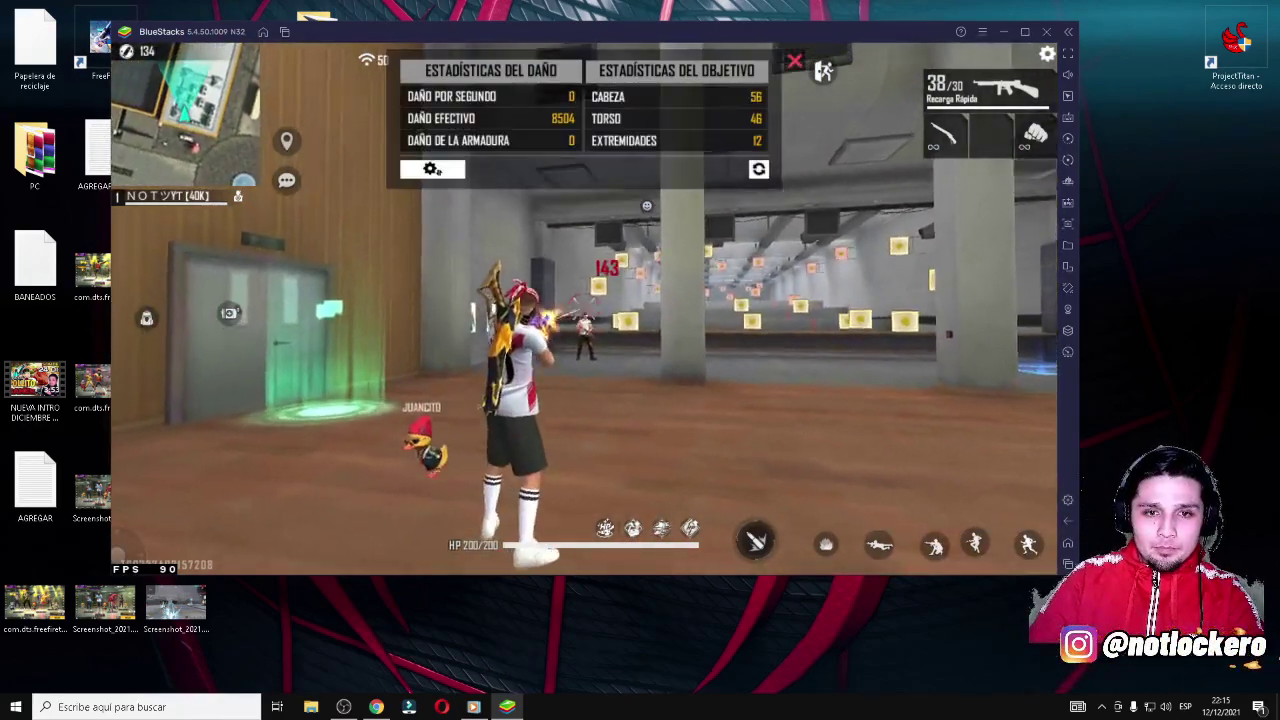
key("w")
key("r")
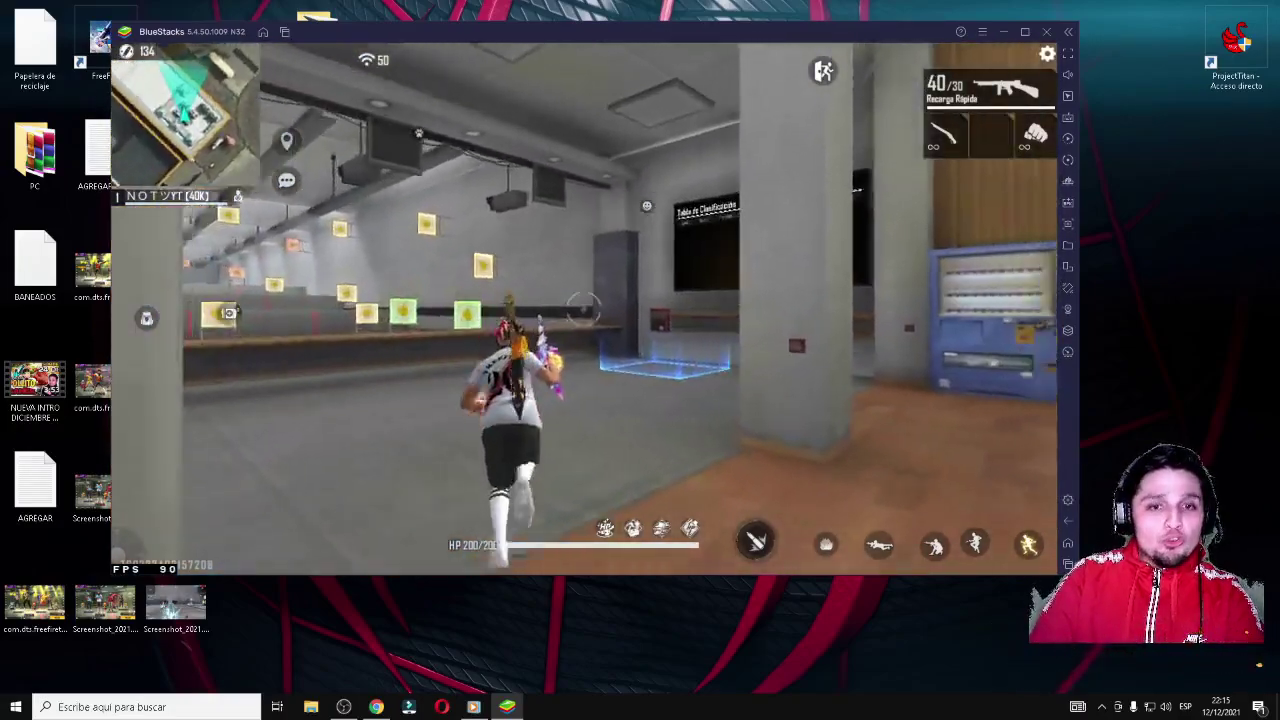
Step: Fire at the dummy from the far end of the range lane and reload while running out of the range
key("s")
left_click(584, 308)
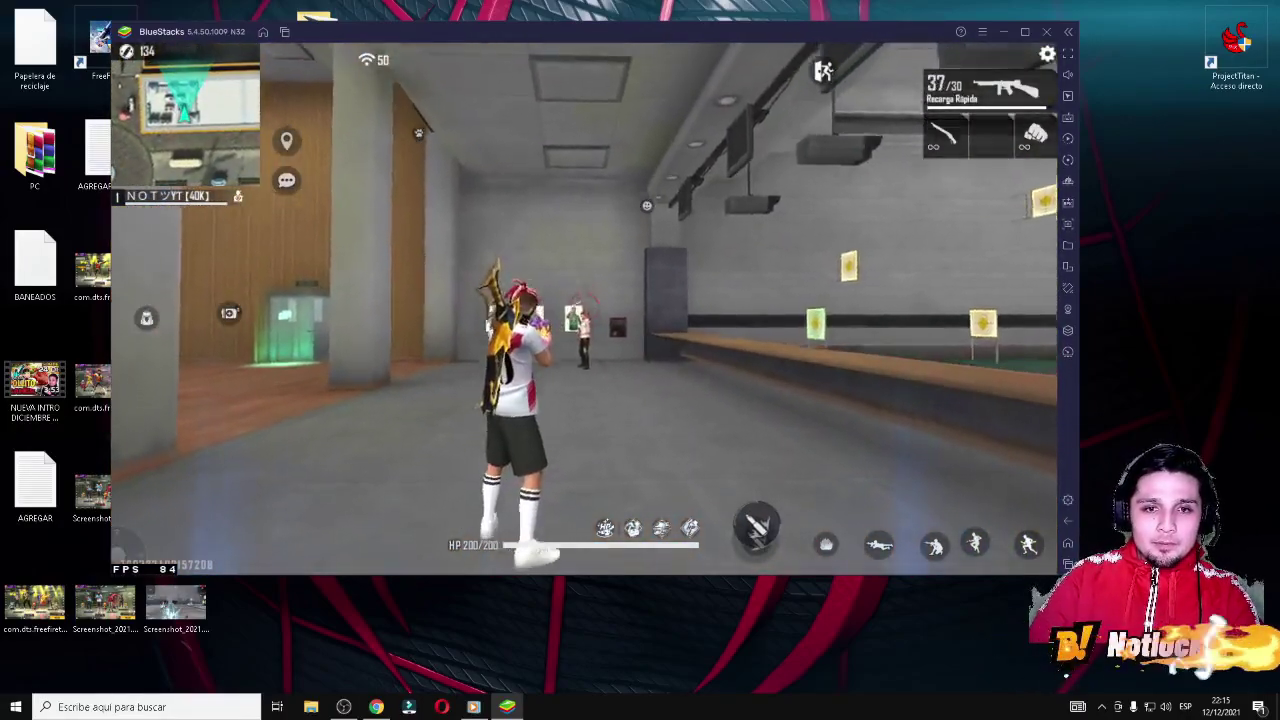
key("w")
key("r")
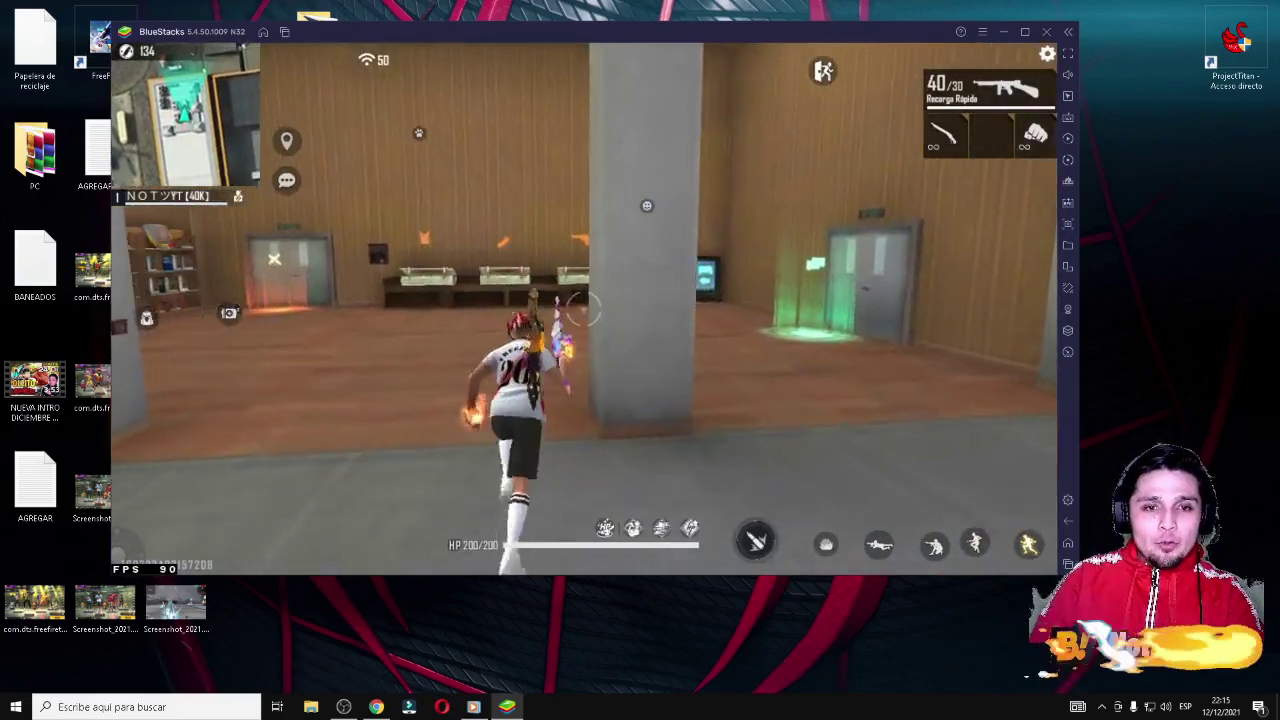
Step: Fire another Thompson burst at the dummy from near the green-lit door, reload, and move across the wooden floor
left_click(584, 308)
key("s")
key("r")
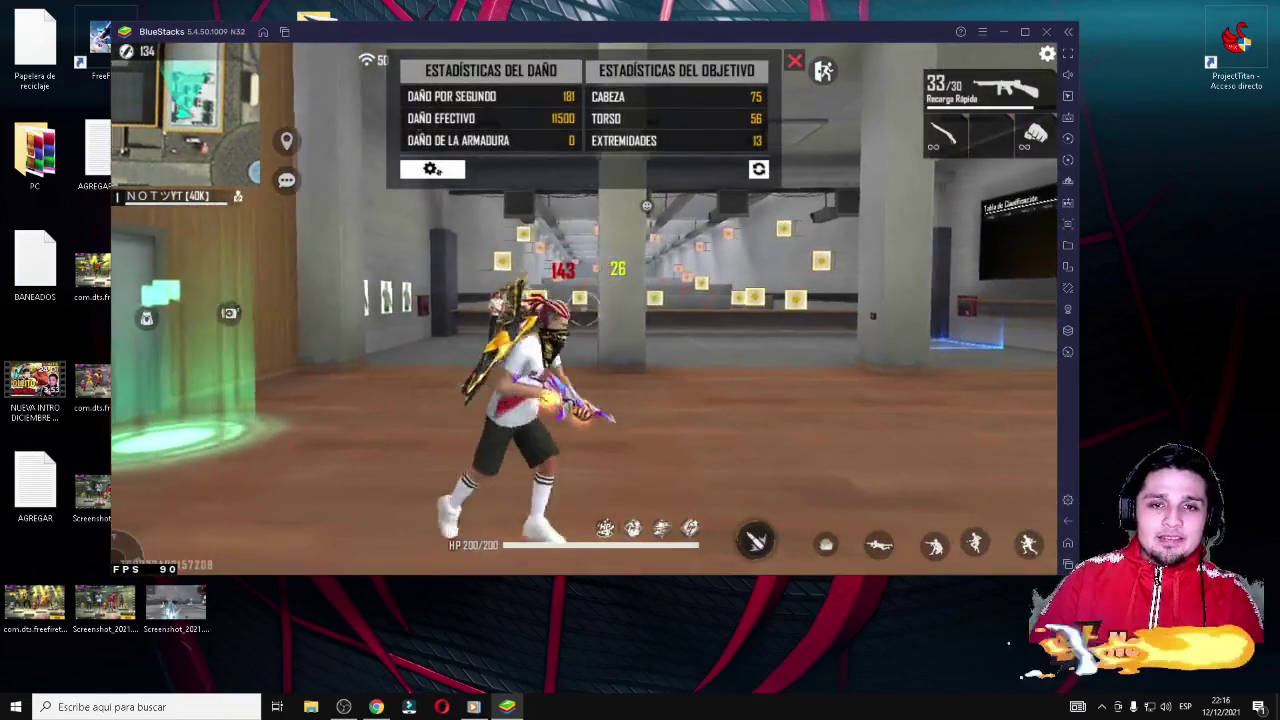
key("w")
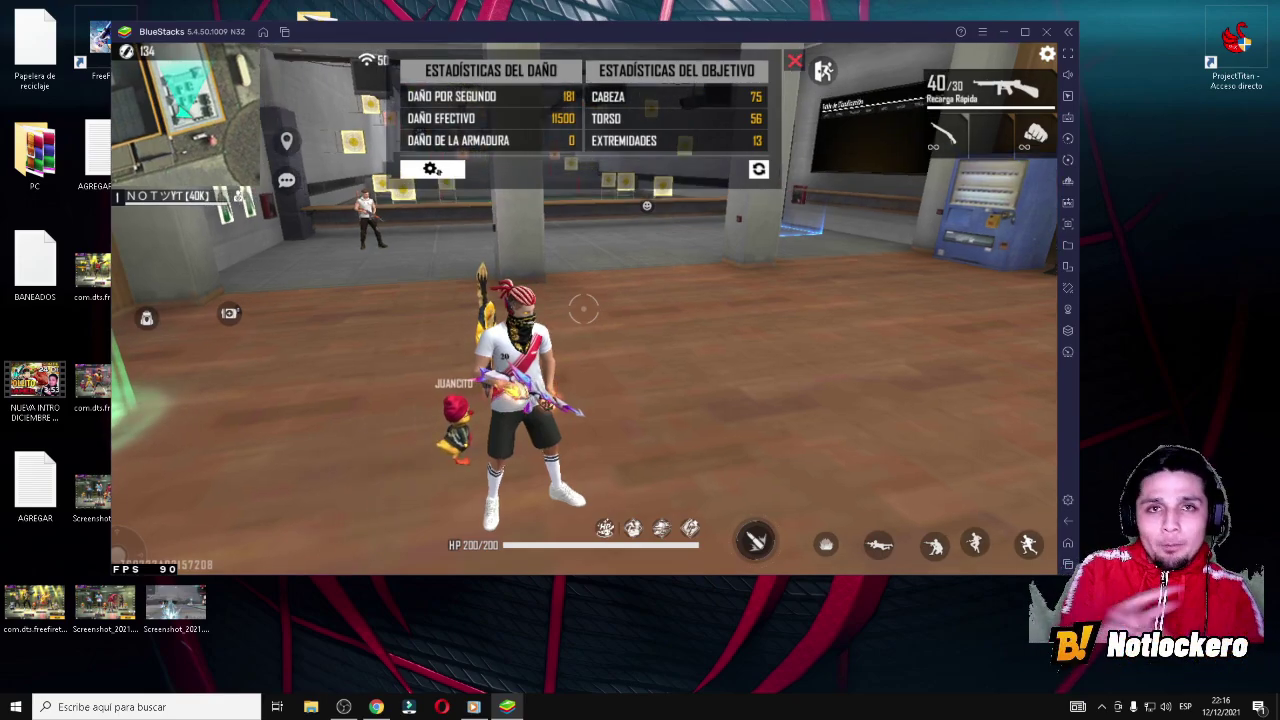
Step: Run into the range with bare fists, draw the Thompson, shoot the dummy, and move back toward the wooden floor
key("3")
key("w")
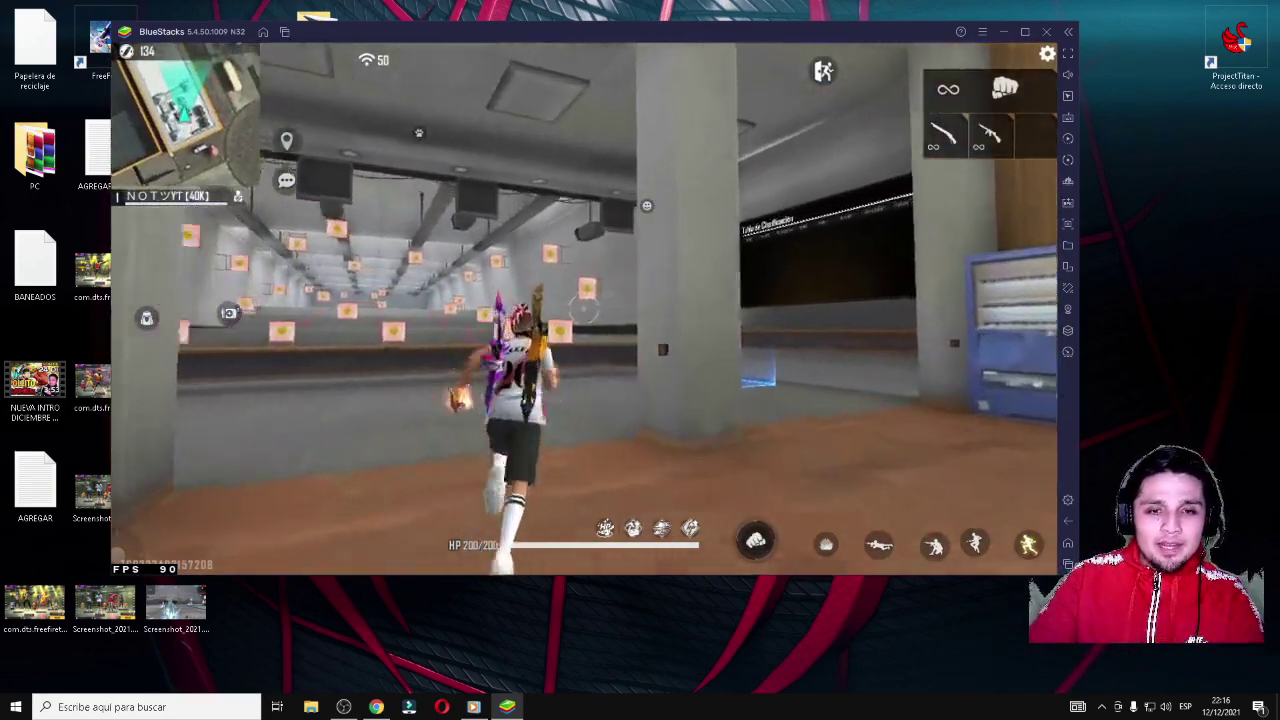
key("2")
left_click(584, 309)
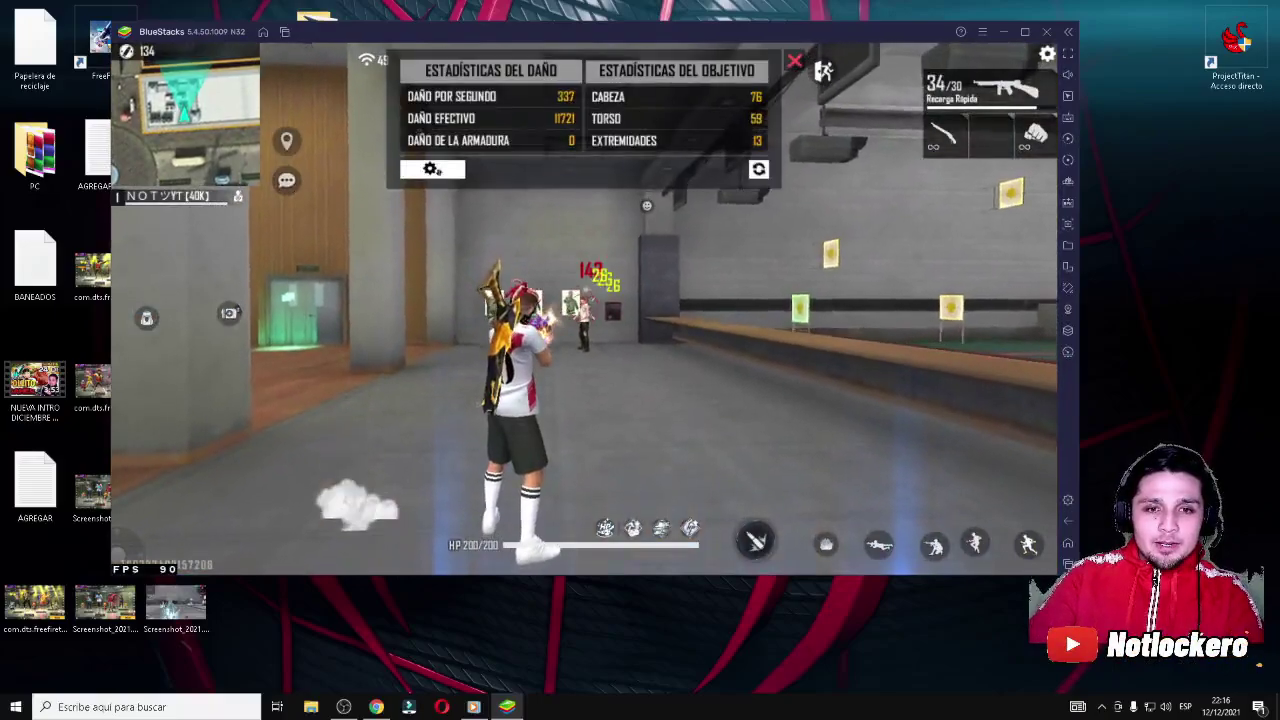
key("w")
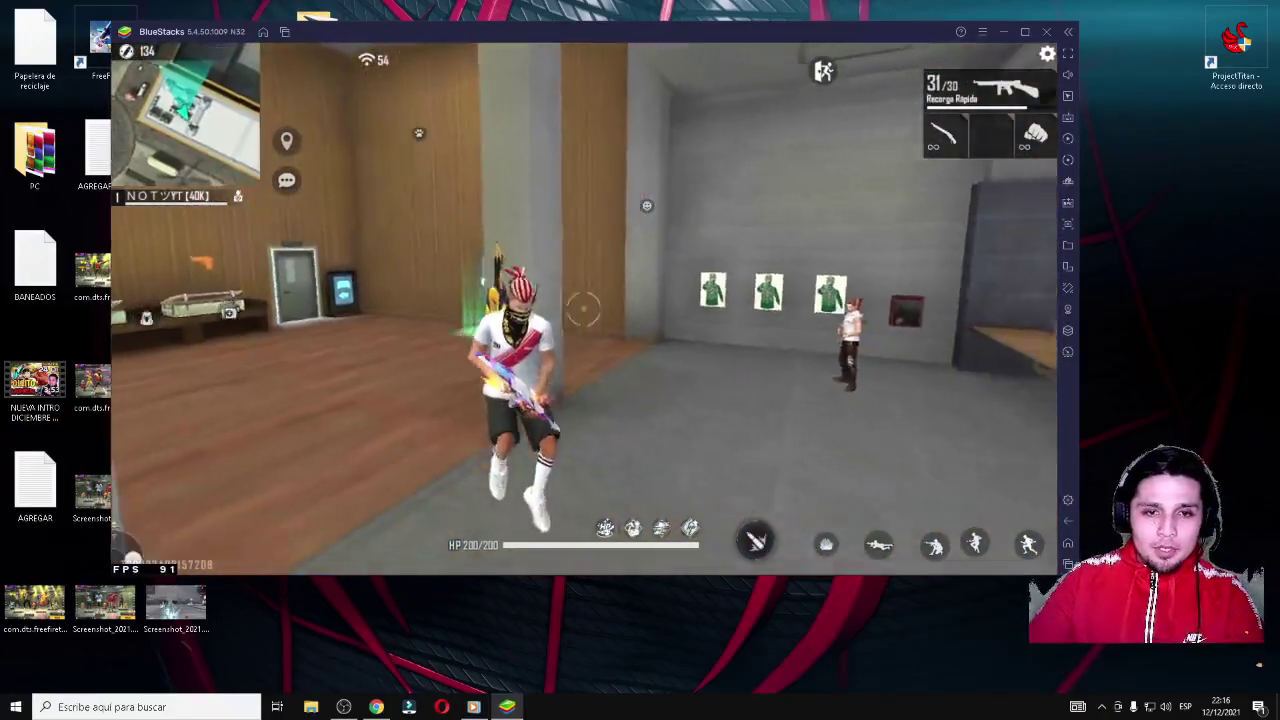
Step: Turn back into the range, shoot the dummy with the Thompson, and reload while advancing
key("s")
left_click(584, 309)
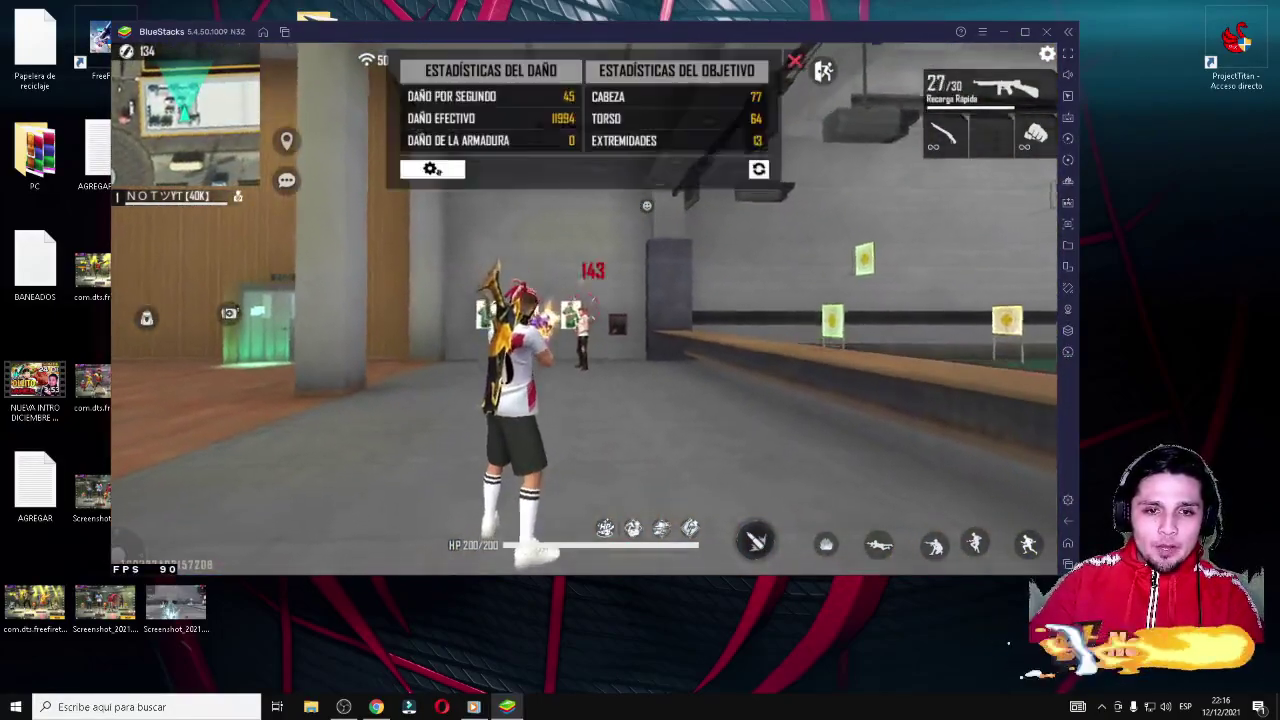
key("w")
key("r")
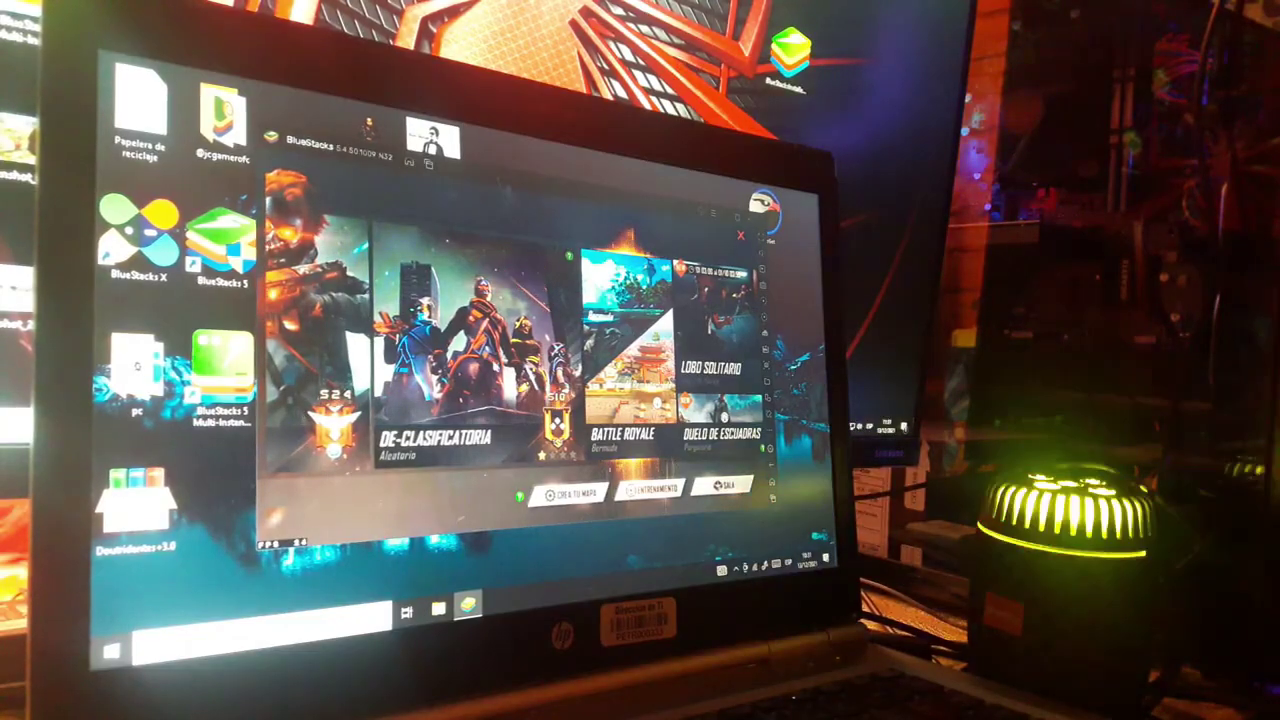
Step: Select the DE-Clasificatoria mode, close its window, and start the match
left_click(509, 326)
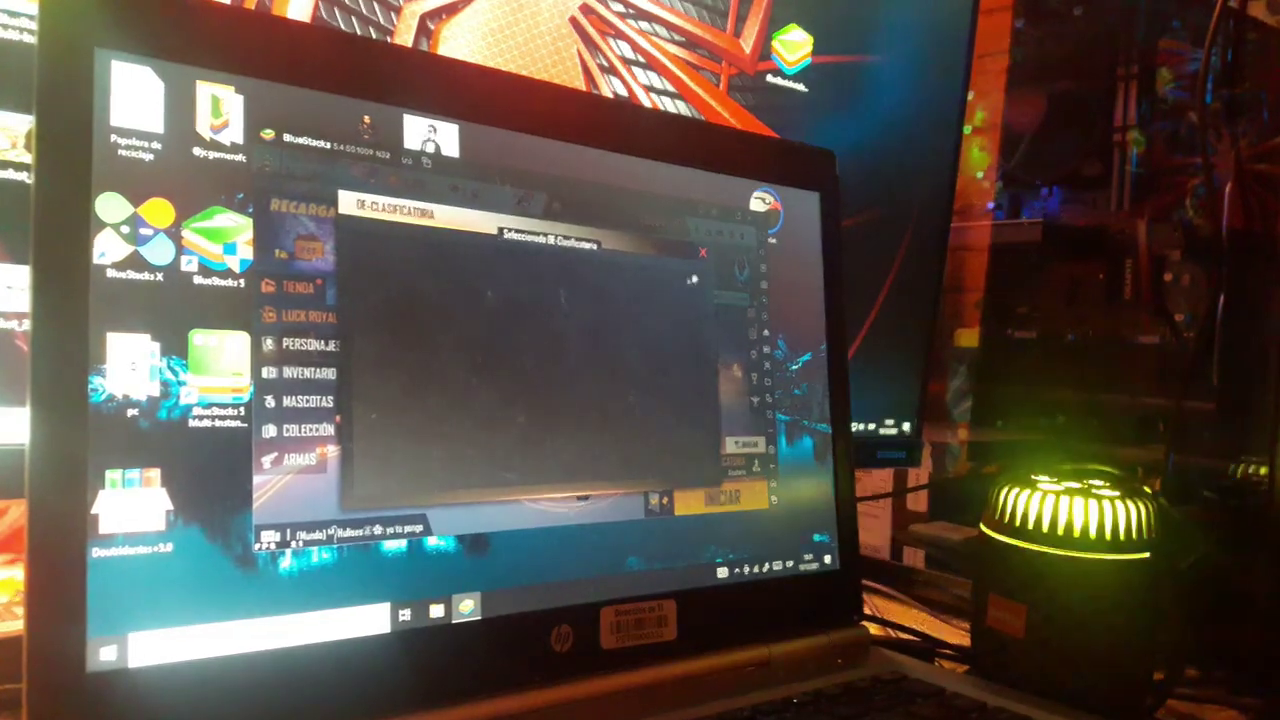
left_click(700, 246)
left_click(709, 497)
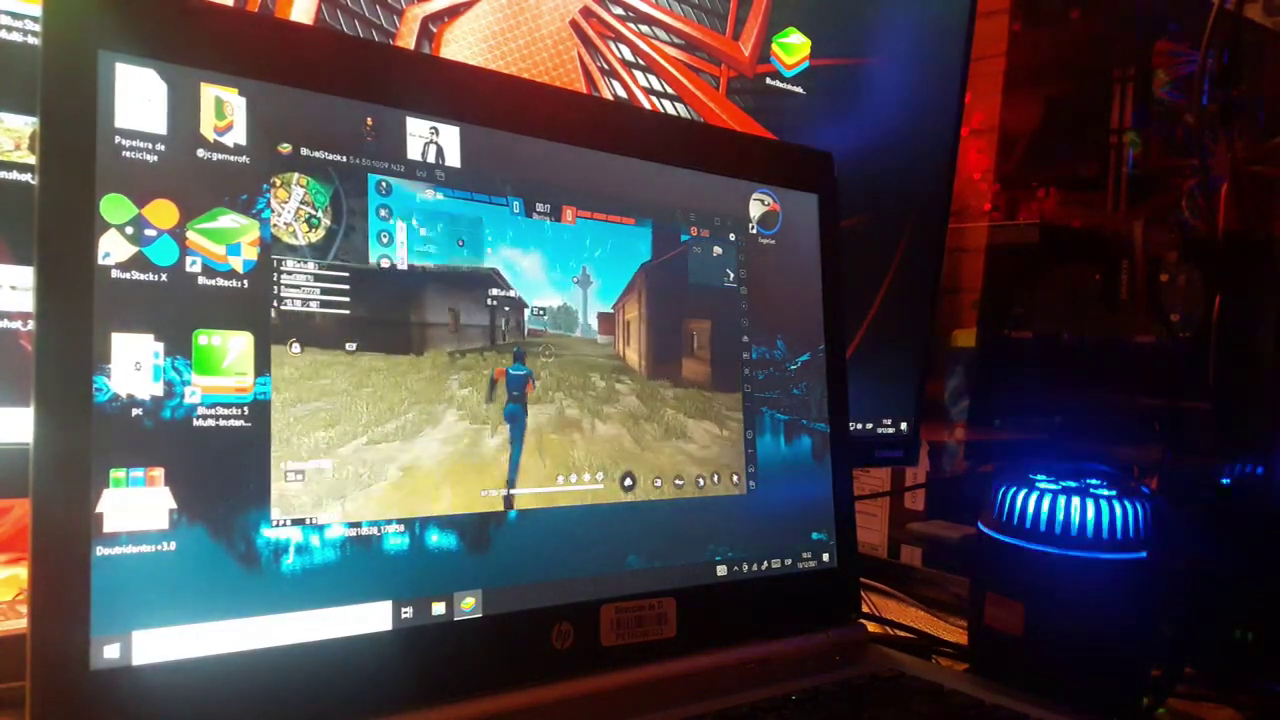
Step: Run and jump across the grassy field in the match, draw the primary weapon, and switch weapon slots
left_click(460, 242)
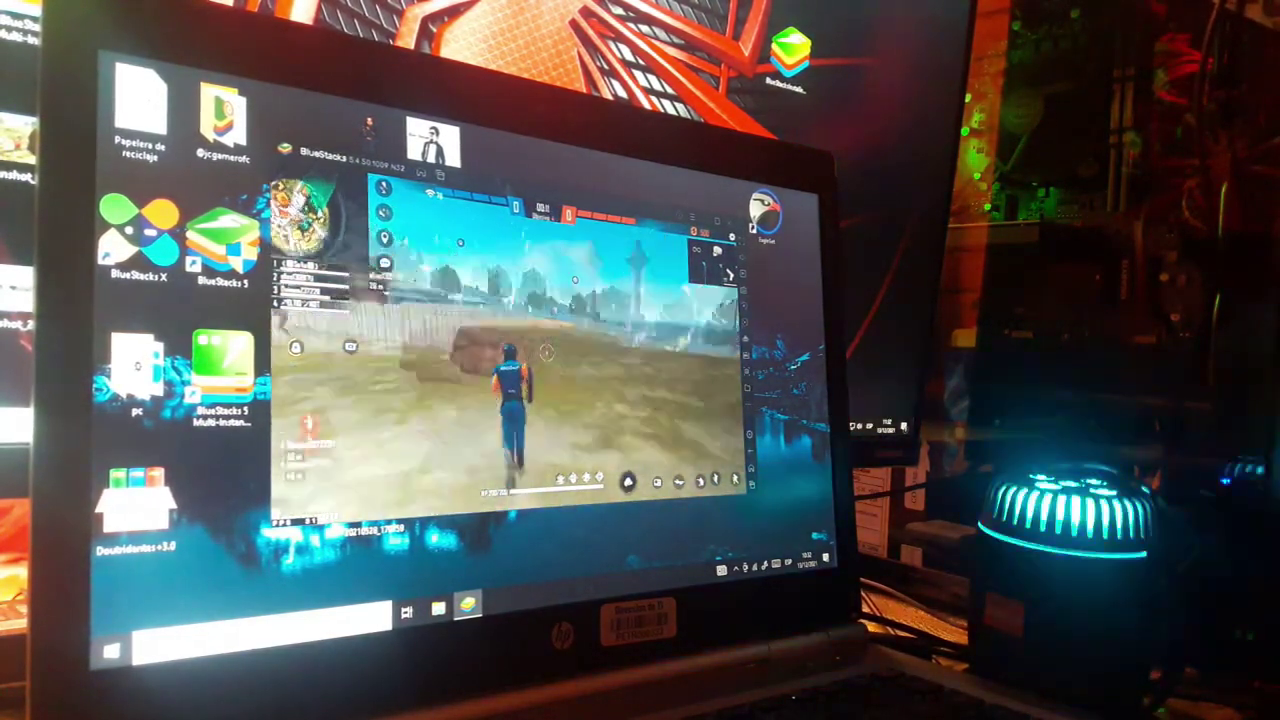
key("space")
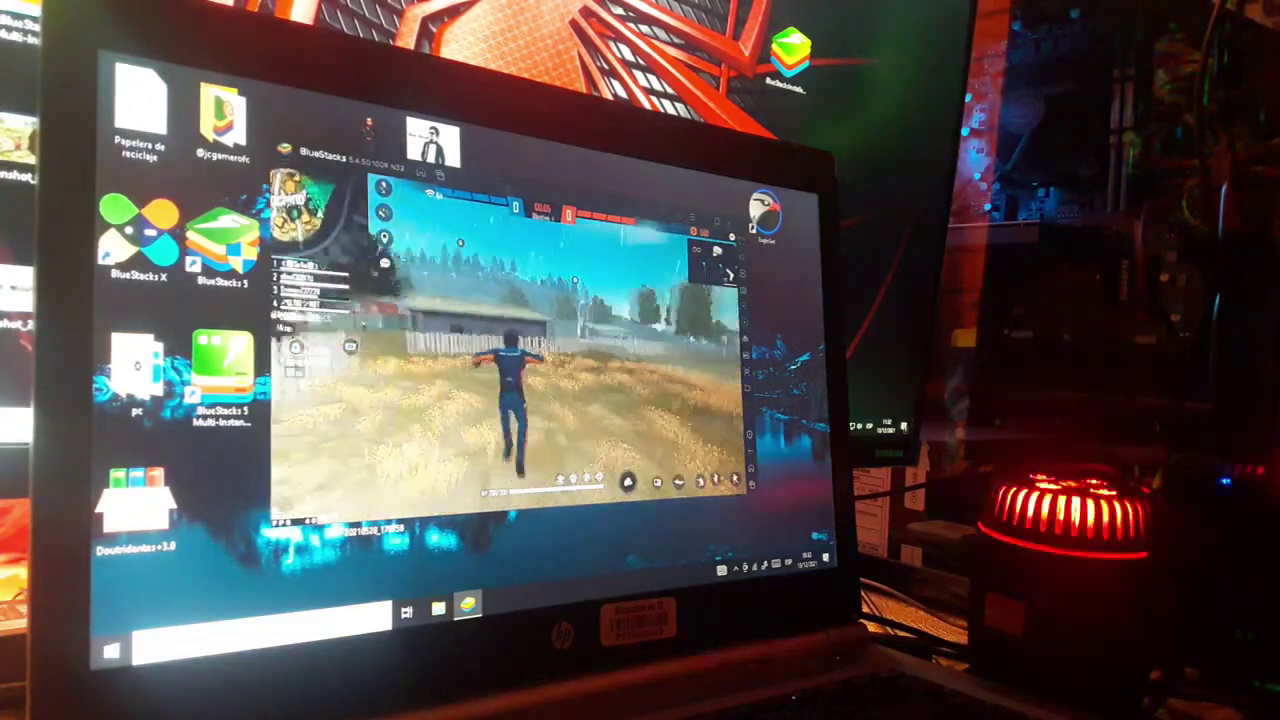
key("space")
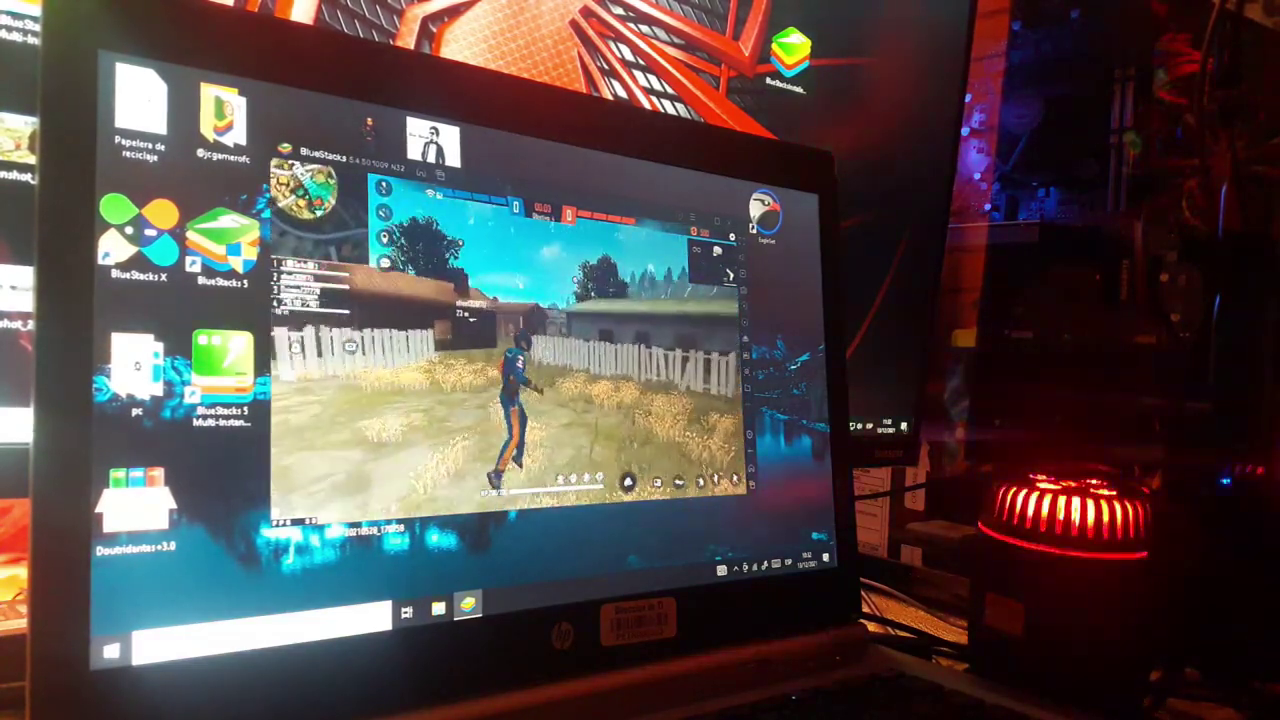
key("1")
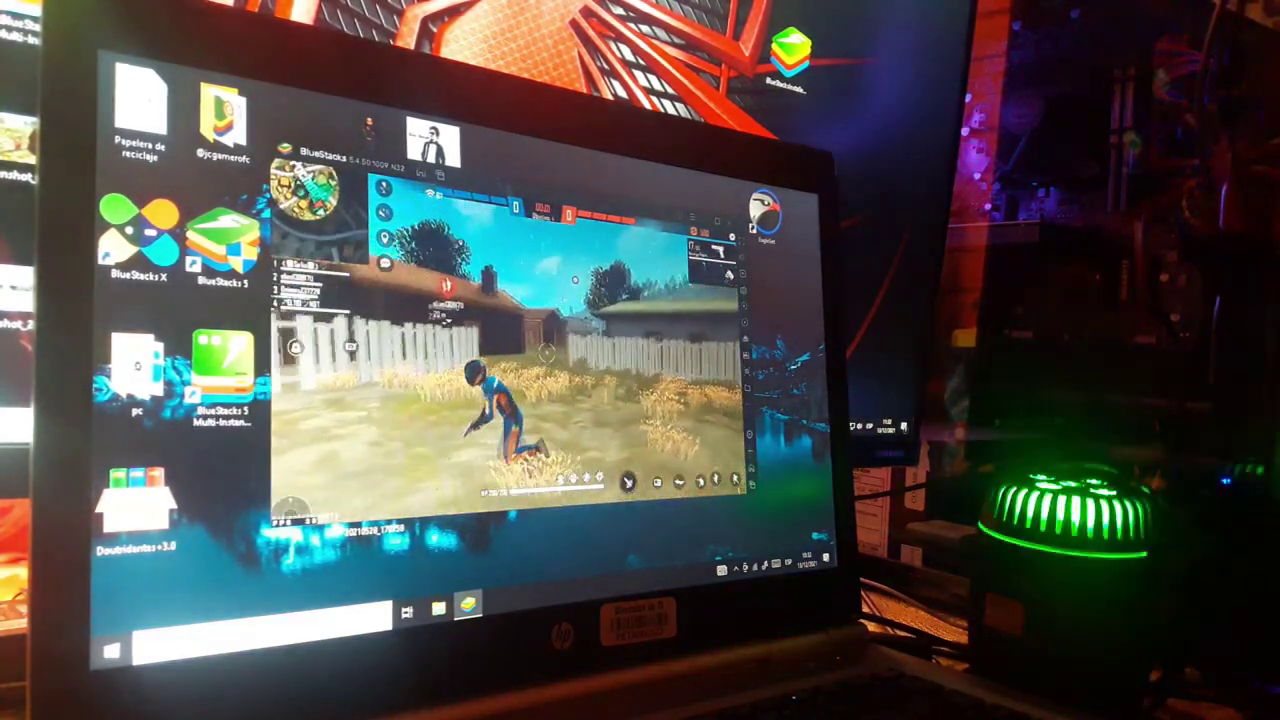
key("w")
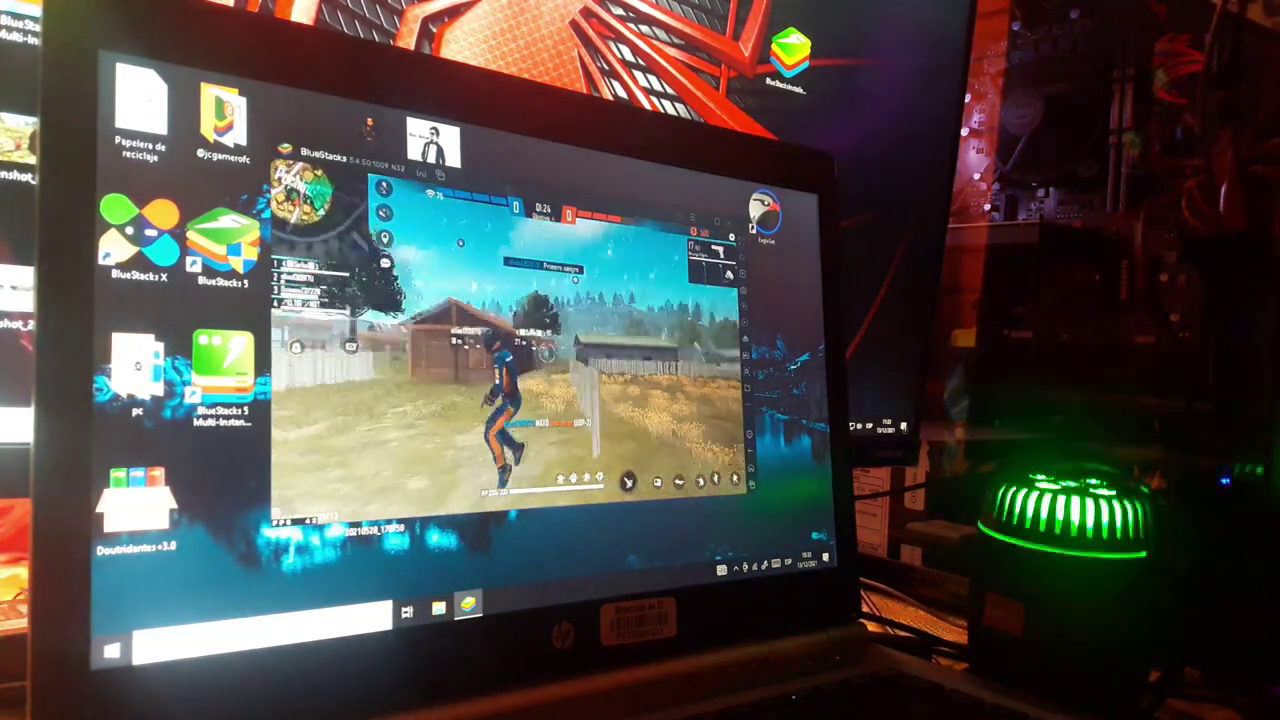
key("3")
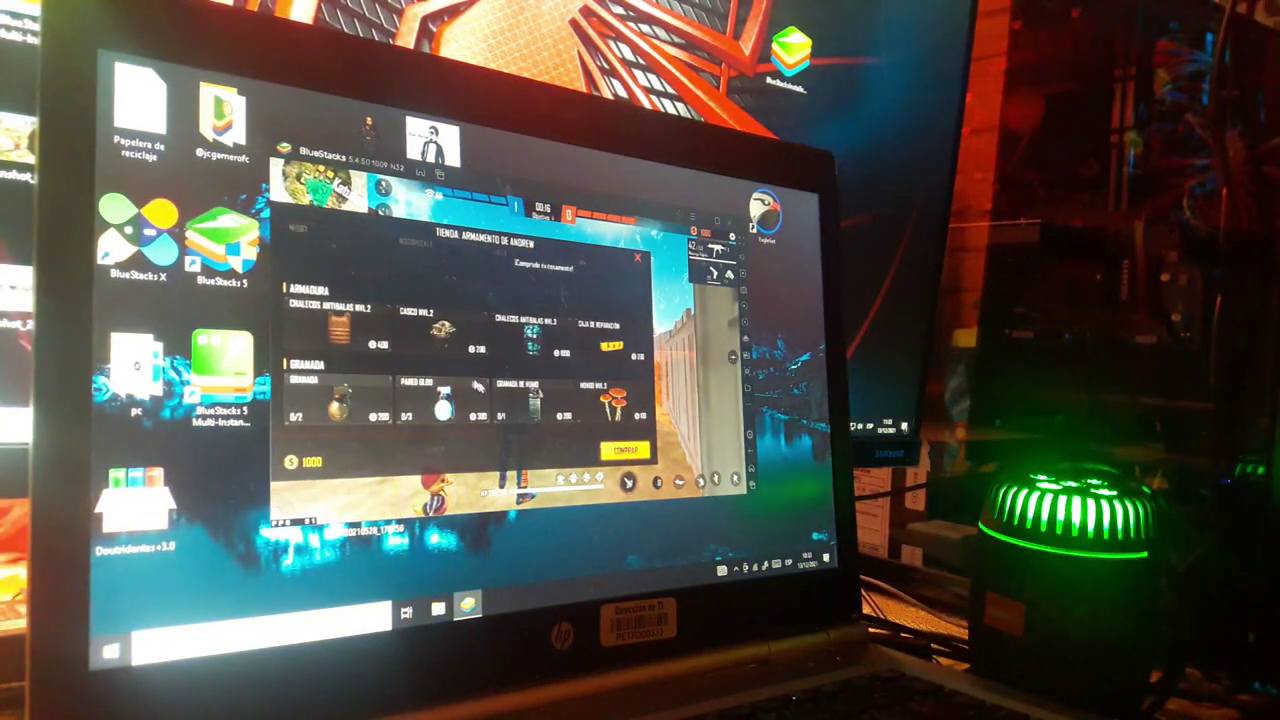
Step: Buy Pared Gloo grenades in the in-match weapon shop and show the game in full screen
left_click(622, 450)
left_click(443, 400)
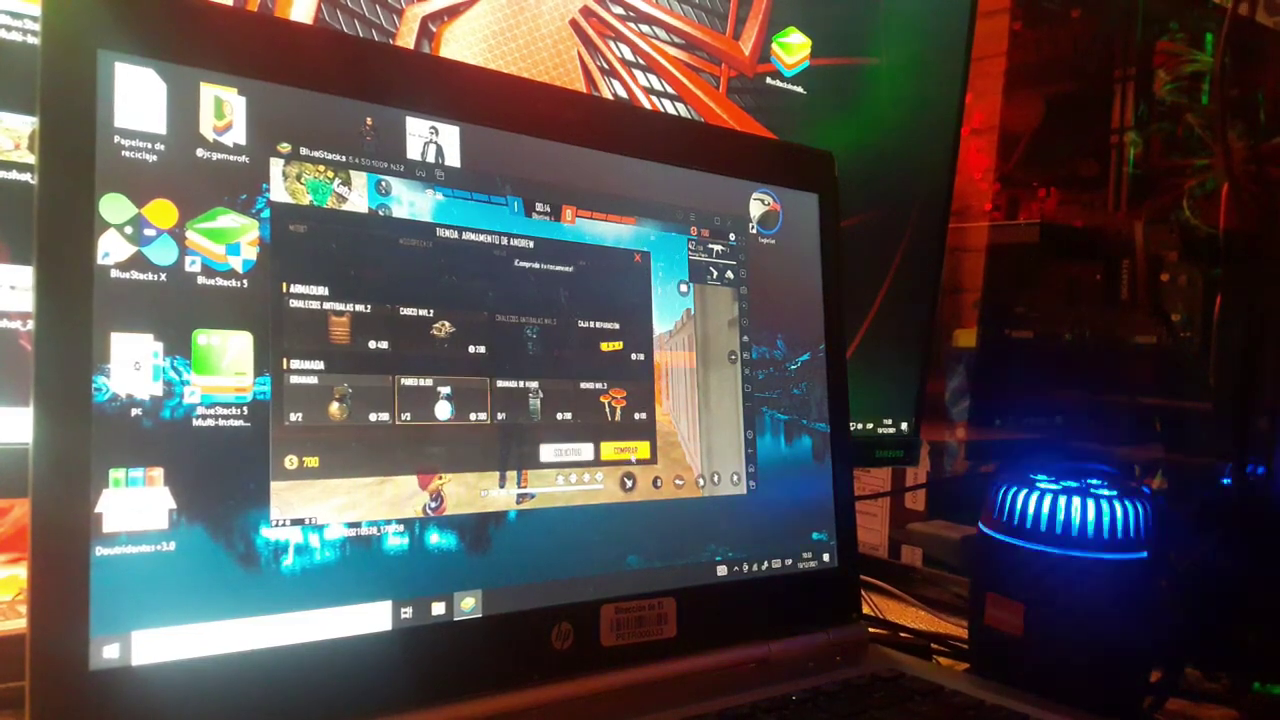
left_click(622, 450)
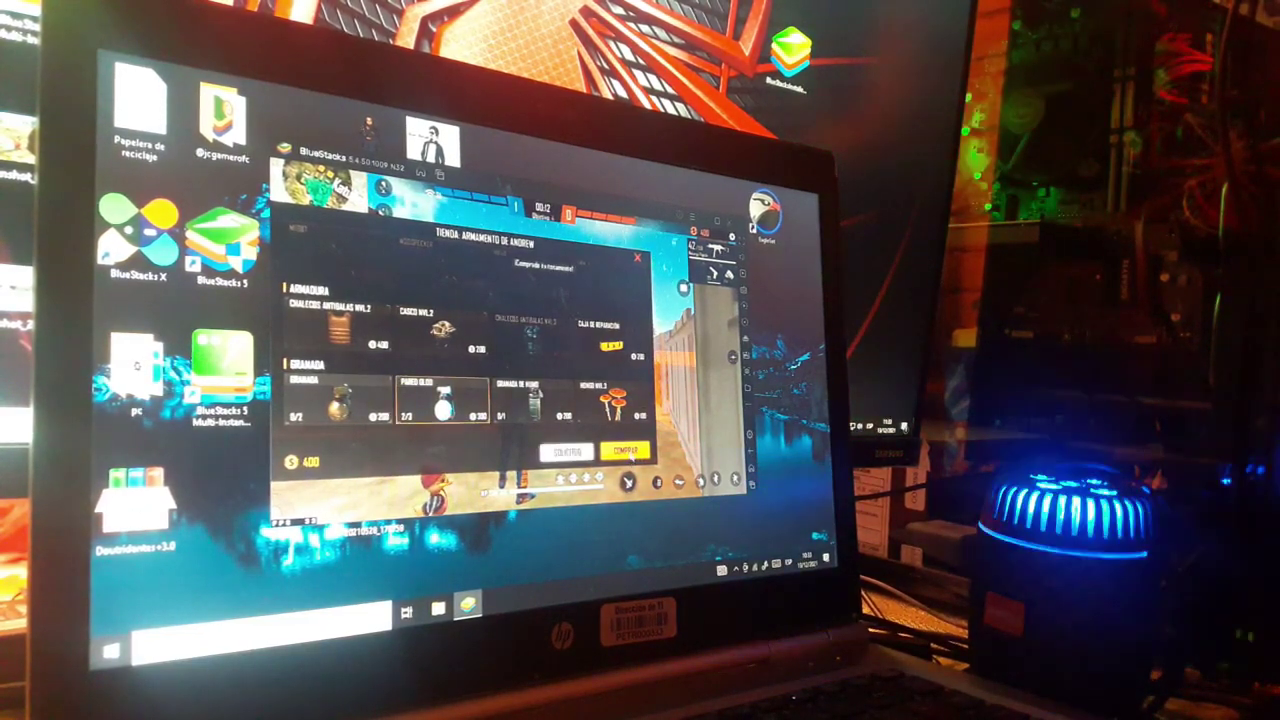
left_click(631, 454)
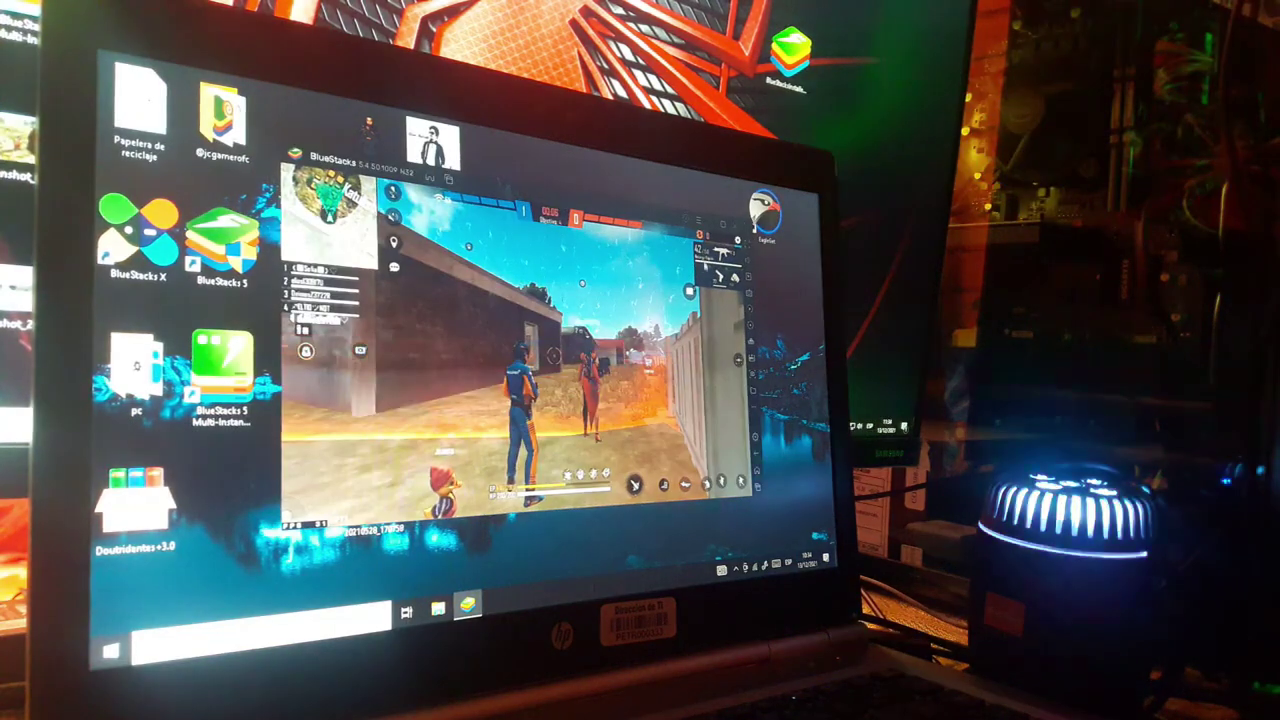
key("F11")
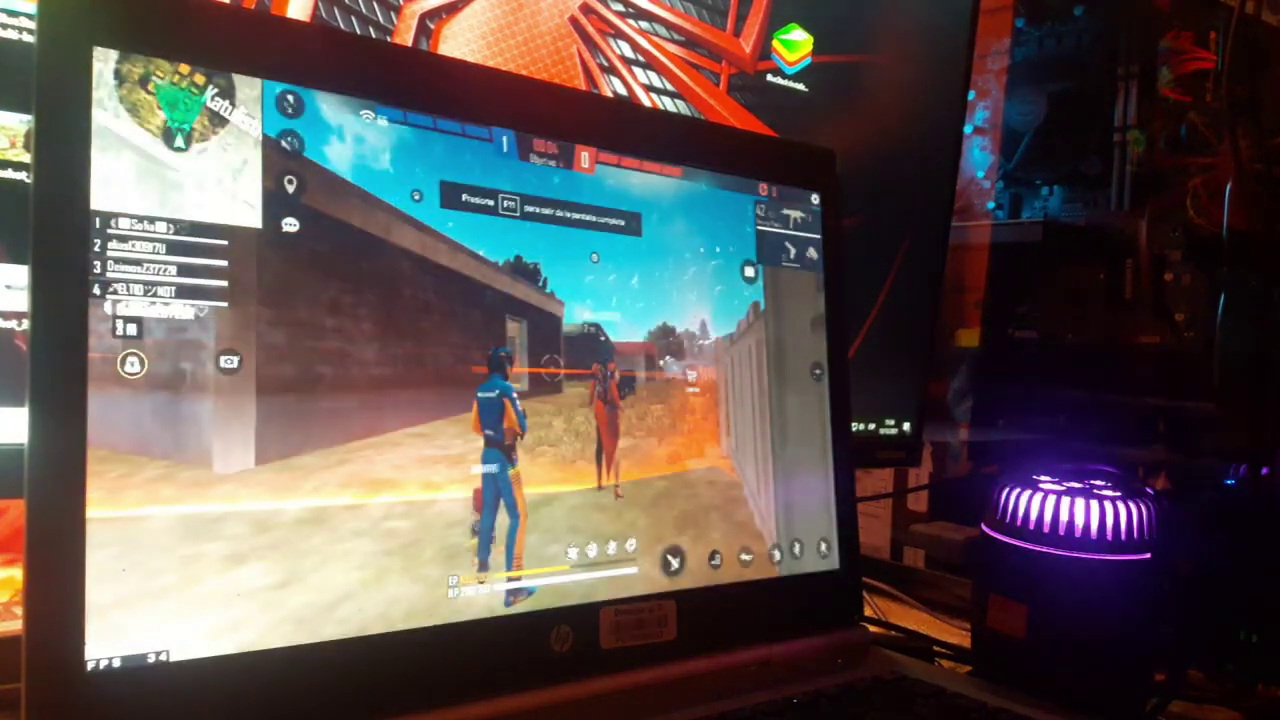